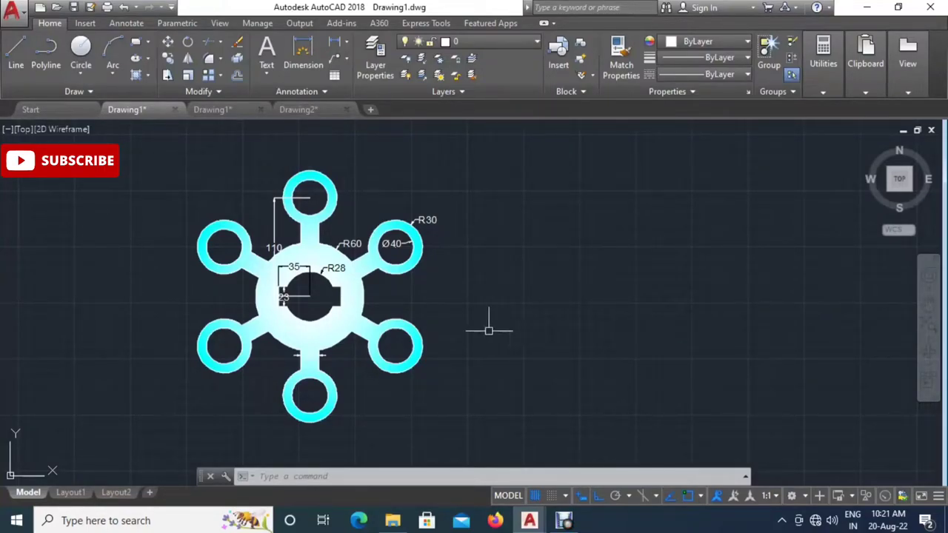
Look over the green part and blue gear drawings, then return to the cyan part's Drawing1 and pan to free space.
mouse_move(489, 330)
middle_down()
mouse_move(539, 317)
mouse_move(507, 342)
mouse_move(537, 306)
mouse_move(479, 302)
middle_up()
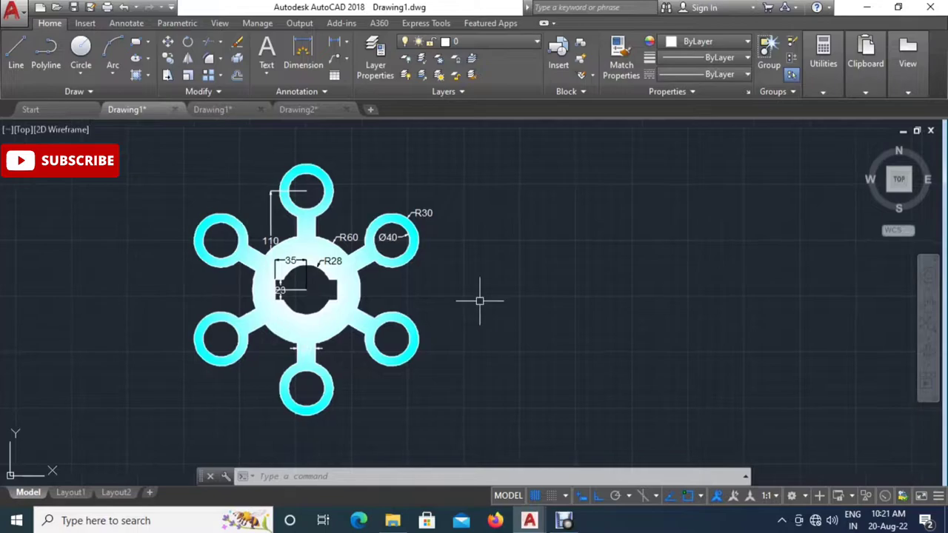
click(215, 109)
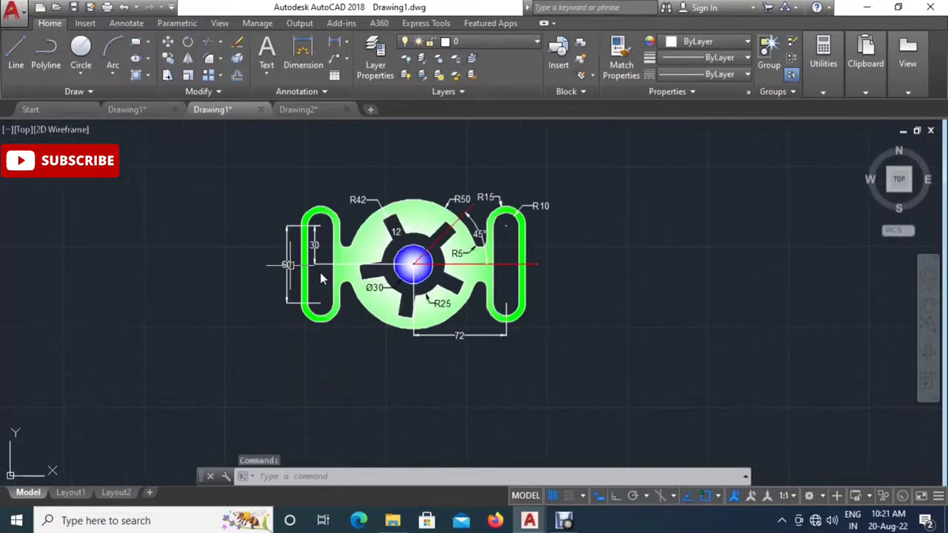
scroll(445, 311, up, 2)
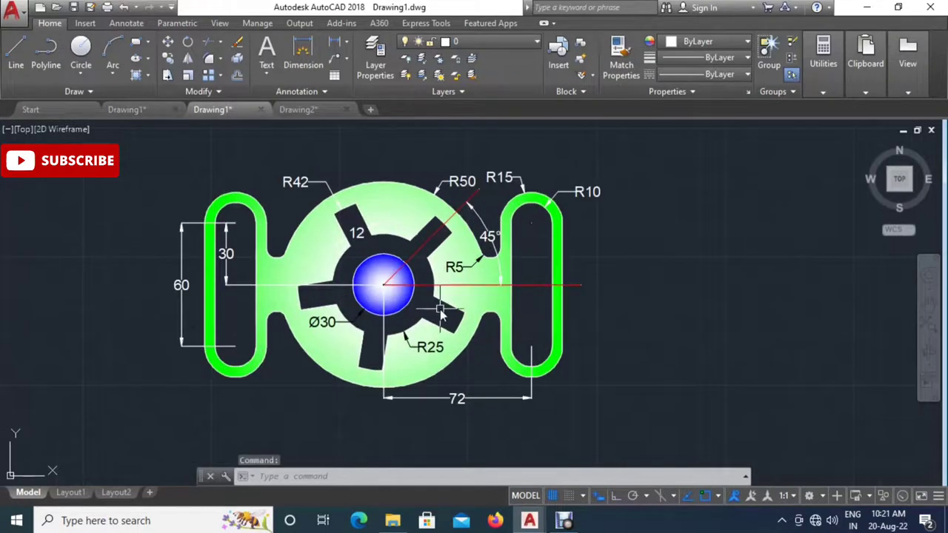
scroll(445, 308, down, 2)
scroll(444, 304, up, 2)
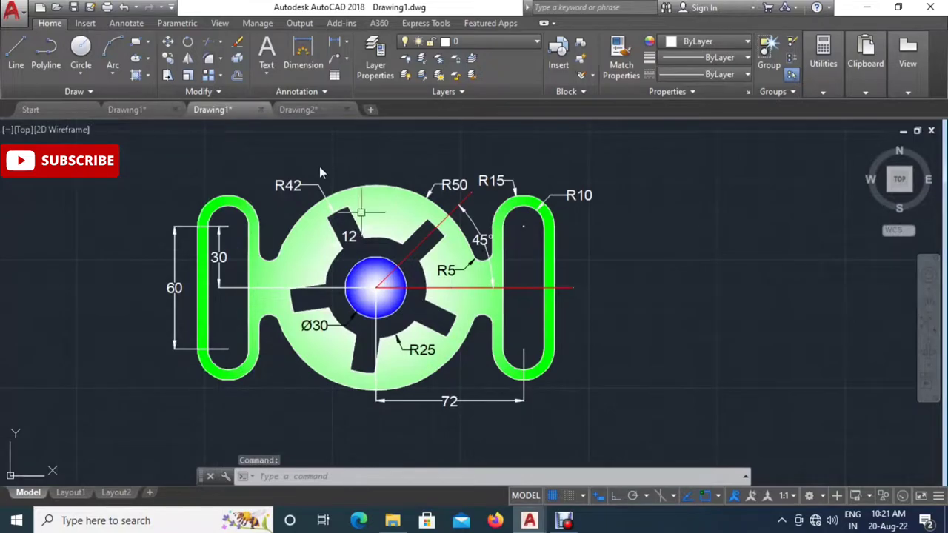
click(309, 110)
middle_drag(459, 265, 445, 343)
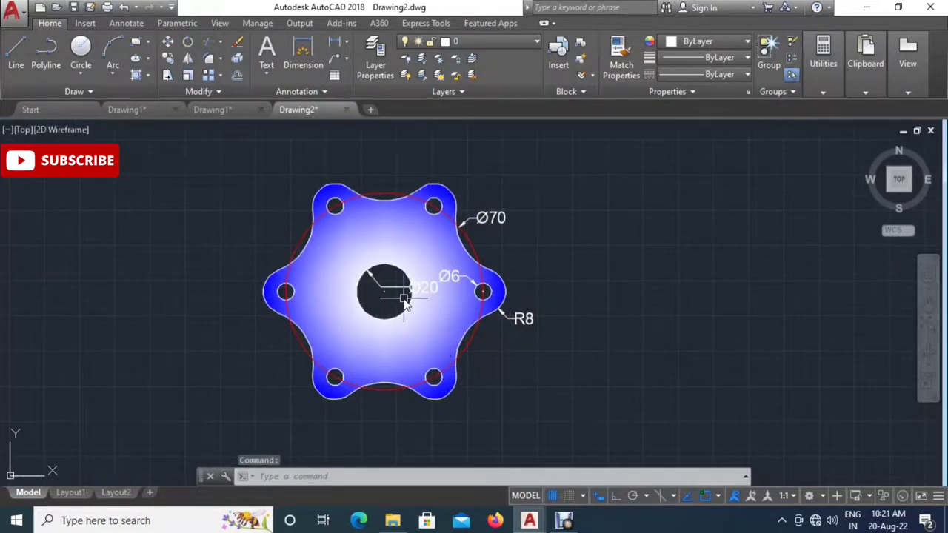
scroll(439, 307, up, 2)
mouse_move(440, 306)
middle_down()
mouse_move(407, 332)
mouse_move(391, 322)
middle_up()
scroll(397, 320, down, 2)
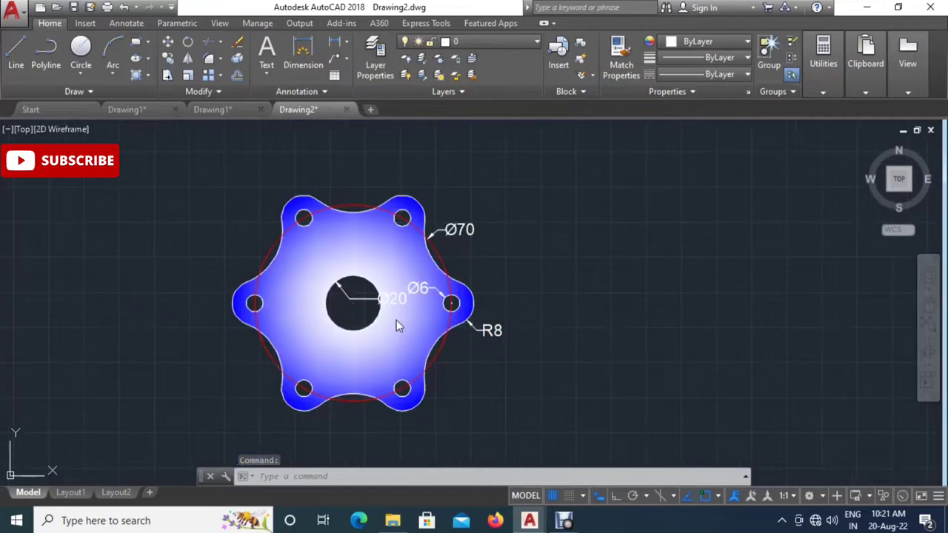
middle_drag(612, 338, 580, 326)
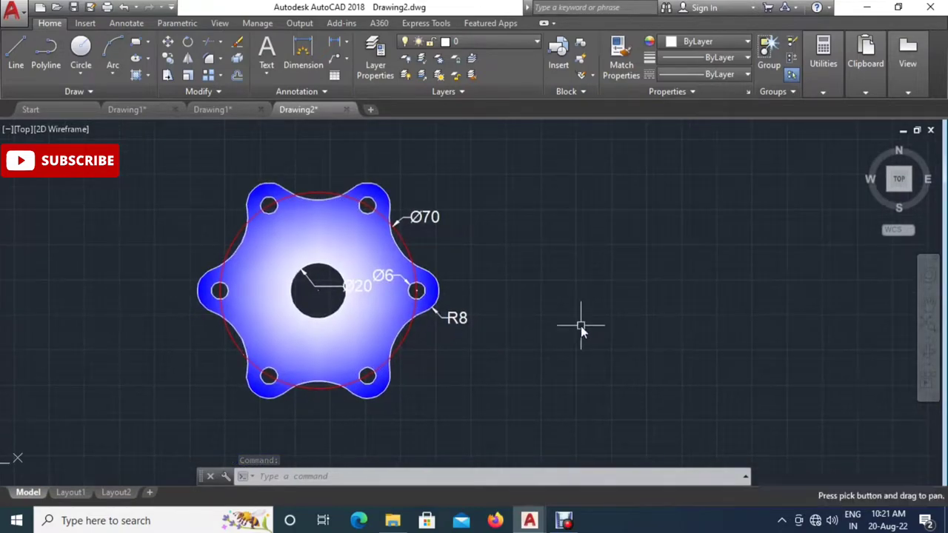
click(122, 108)
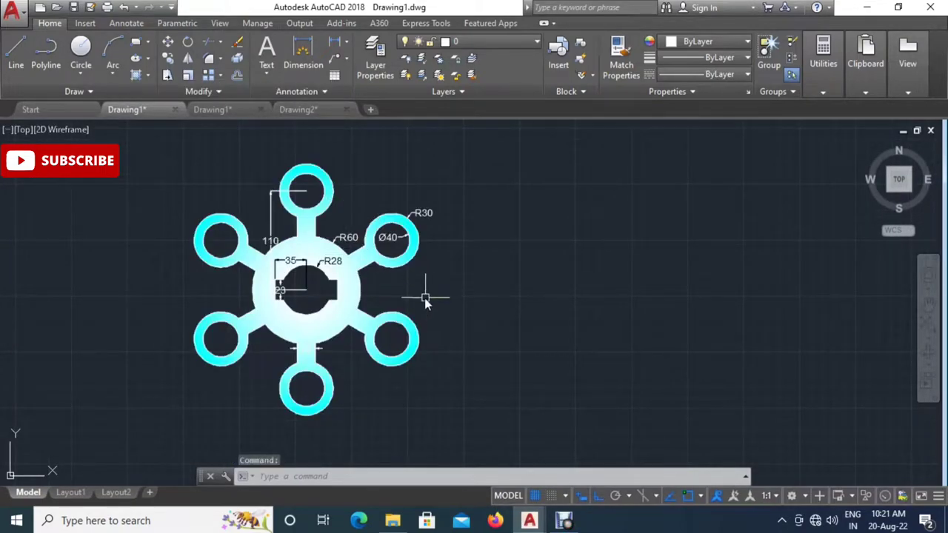
middle_drag(426, 307, 455, 292)
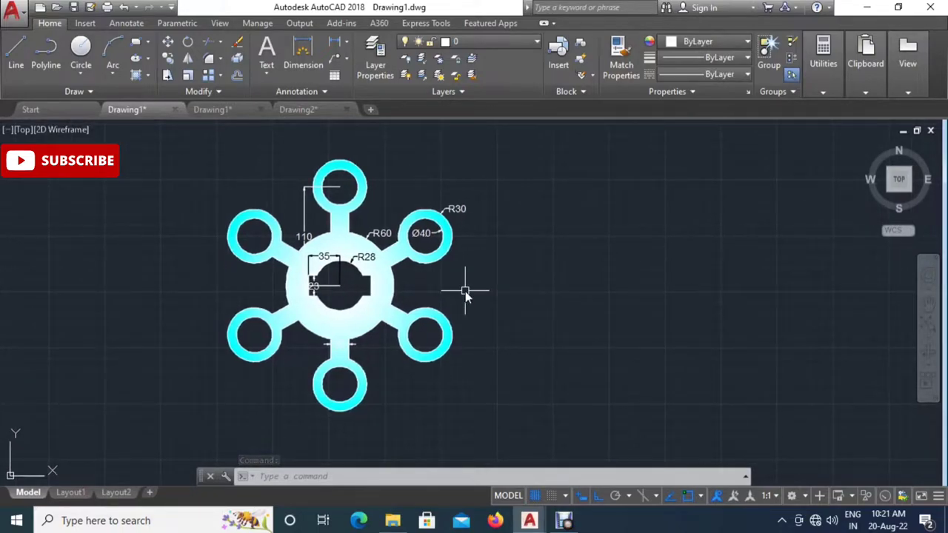
middle_drag(465, 291, 453, 290)
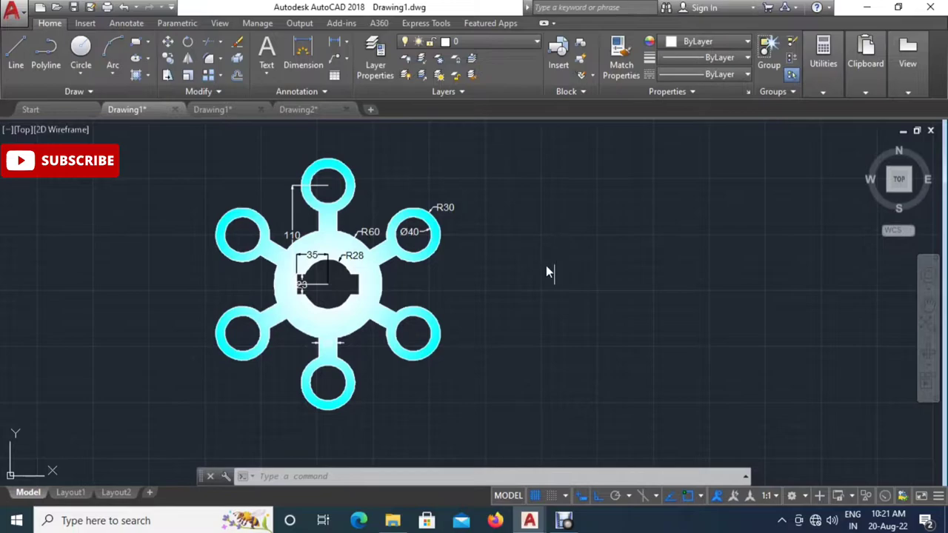
middle_drag(548, 273, 523, 276)
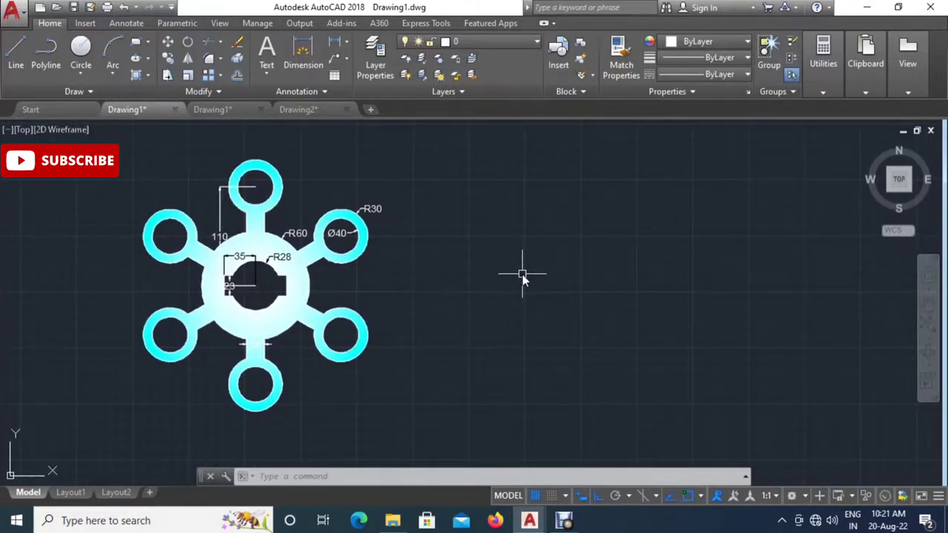
Draw a radius 28 circle to the right of the six-armed part.
text(c)
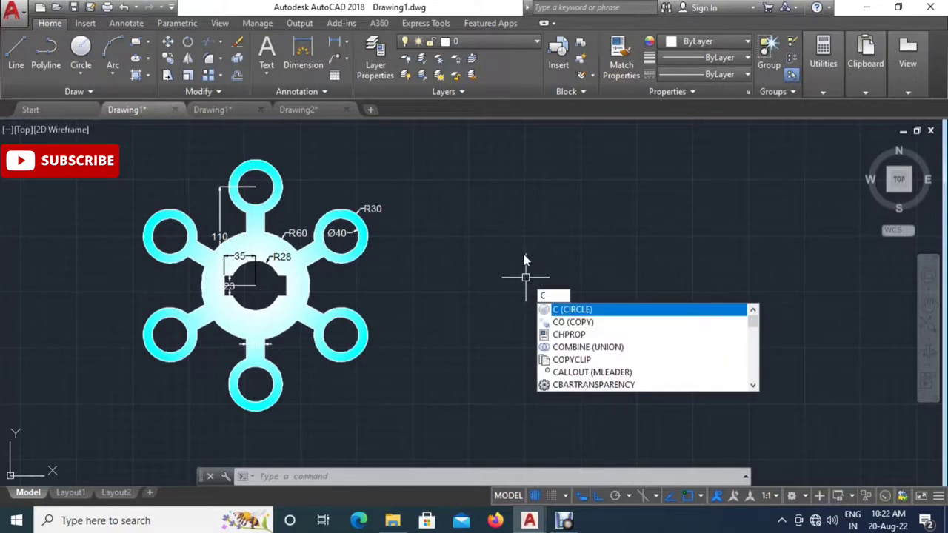
key(Return)
middle_drag(559, 299, 530, 294)
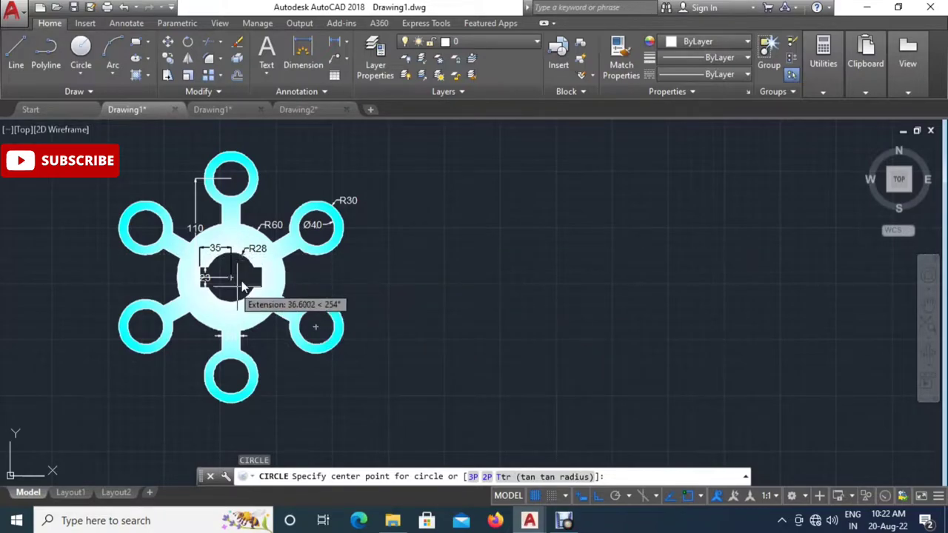
click(584, 293)
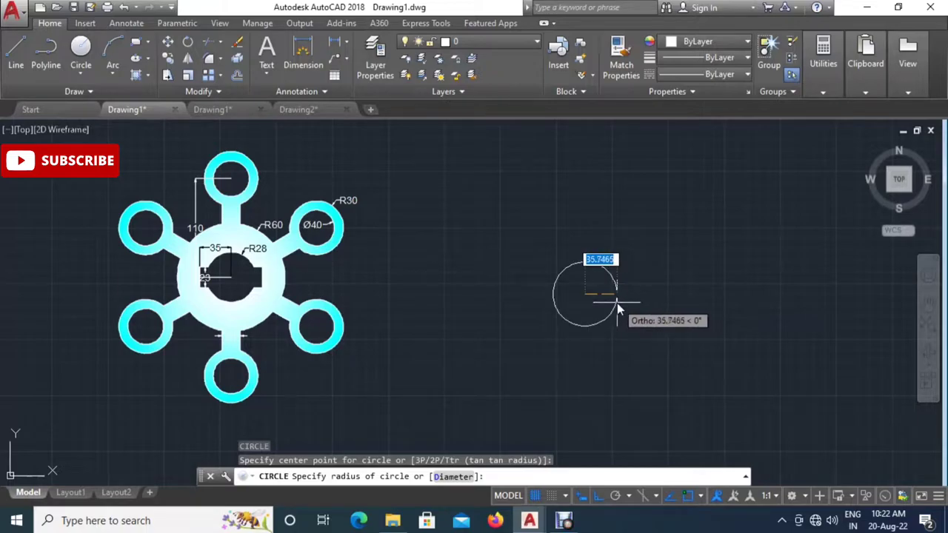
text(28)
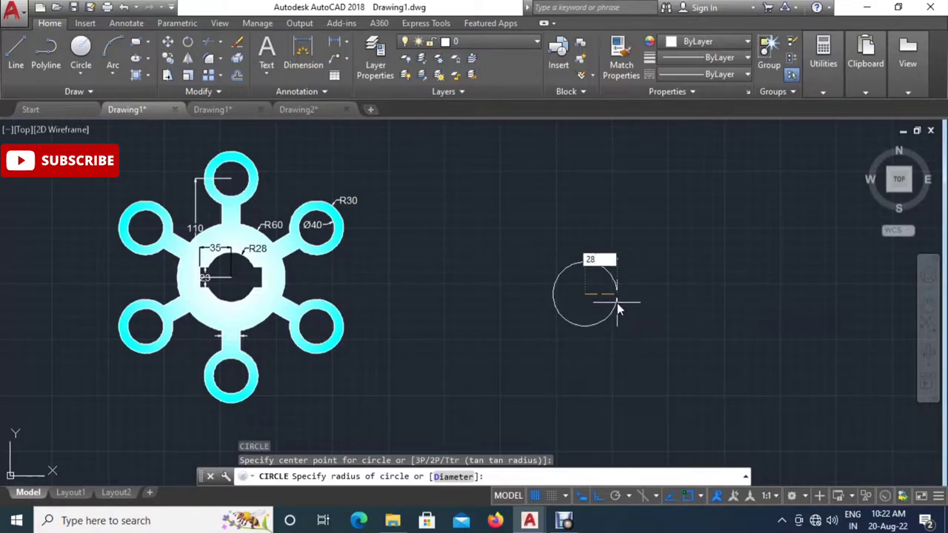
key(Return)
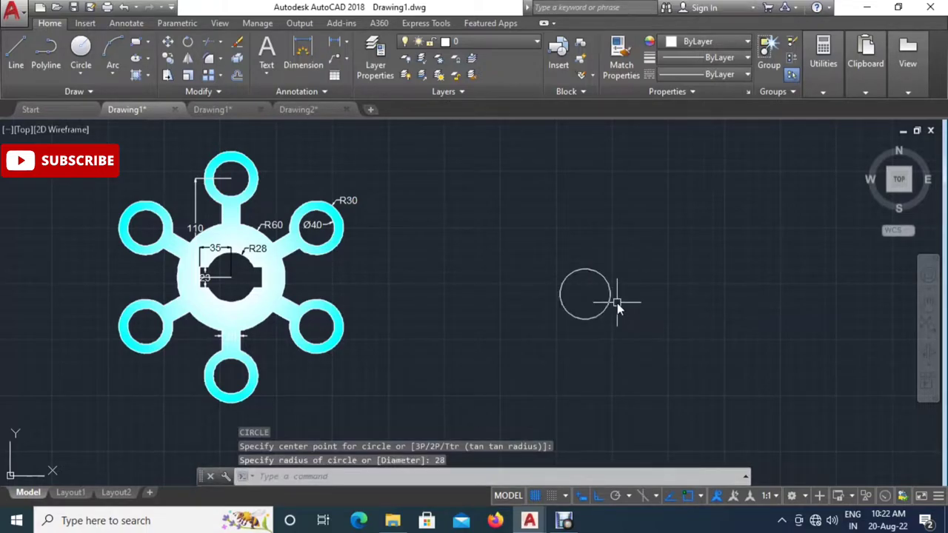
middle_drag(593, 304, 537, 303)
scroll(539, 301, up, 2)
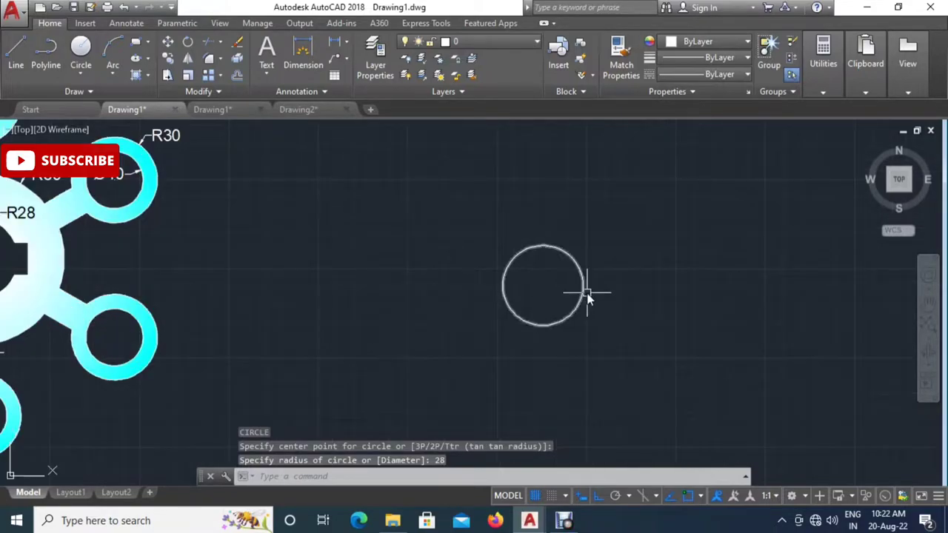
text(l)
key(Return)
Draw a 35-unit horizontal line leftward from the new circle's centre.
middle_drag(533, 314, 631, 317)
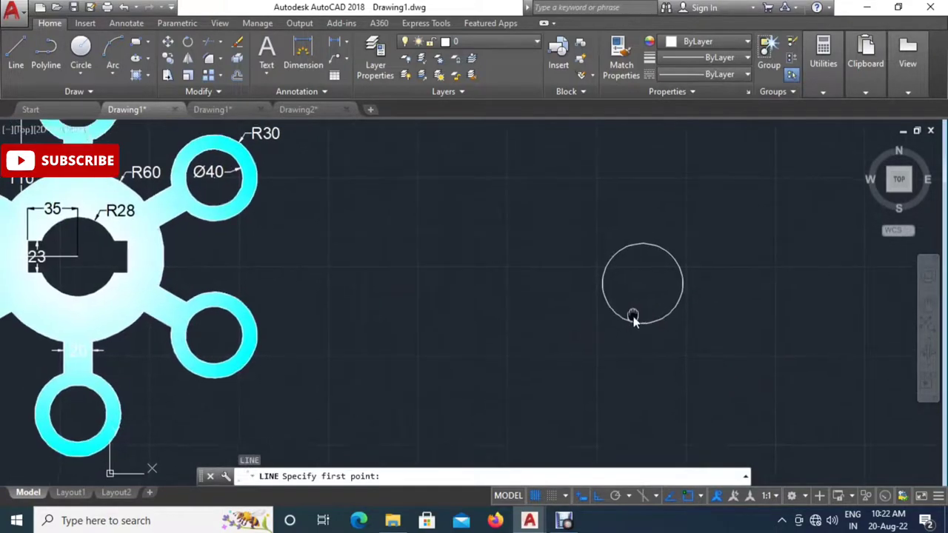
middle_drag(568, 332, 608, 325)
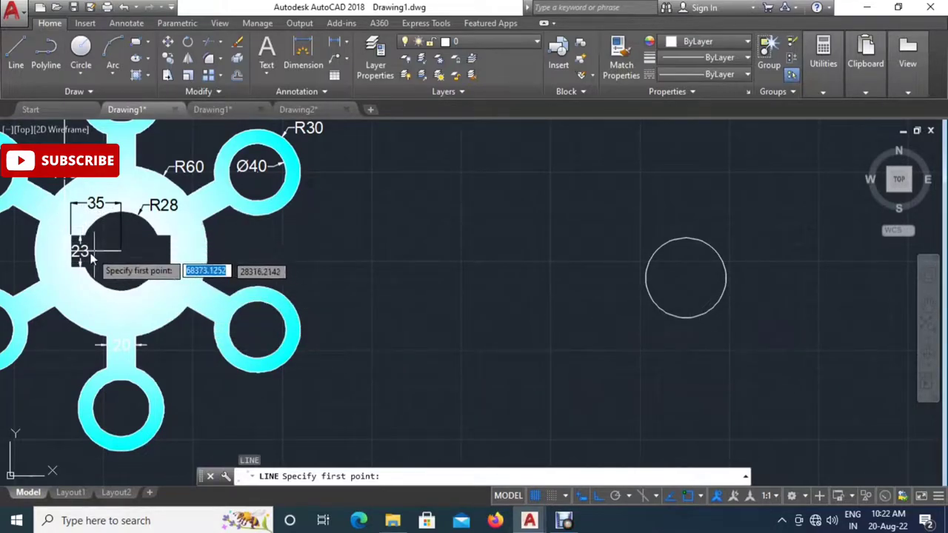
click(685, 278)
text(35)
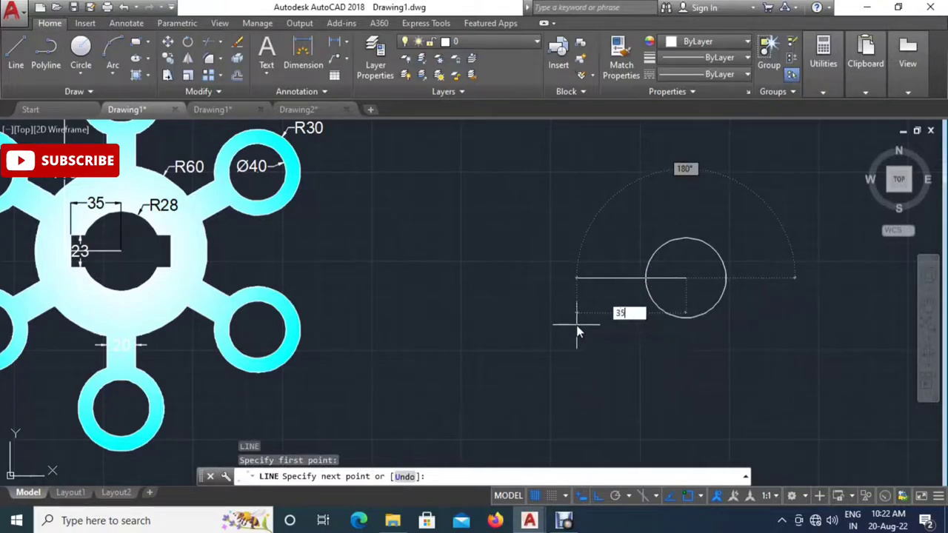
key(Return)
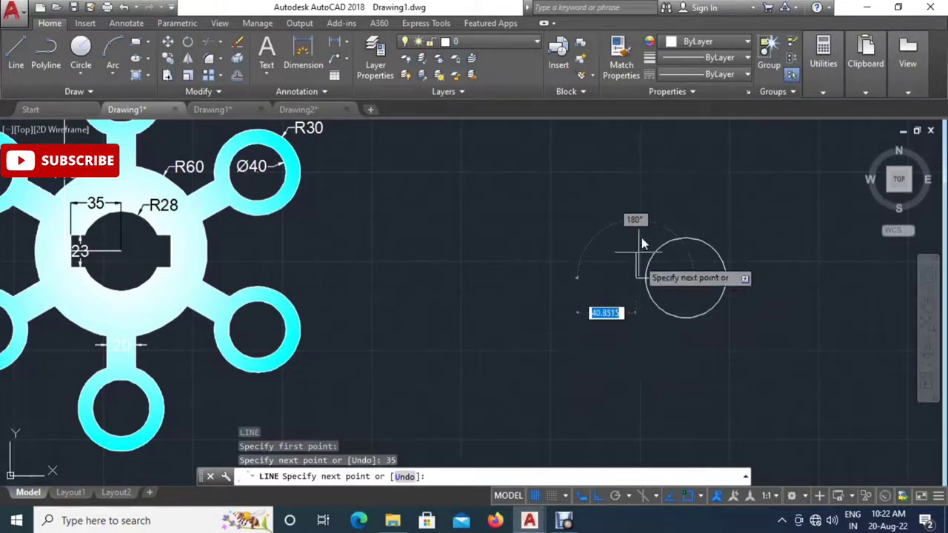
key(Escape)
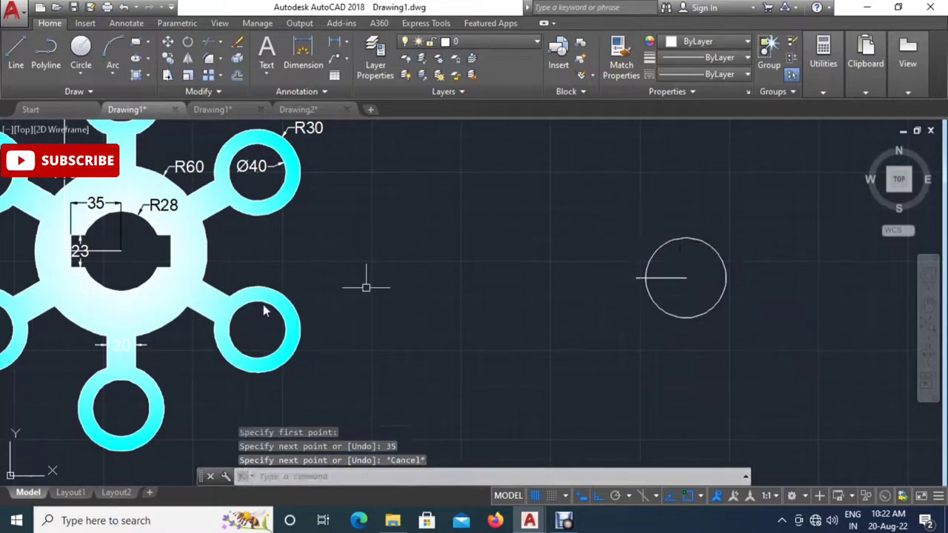
Draw a 40-unit vertical line from the horizontal line's left end.
scroll(34, 266, up, 4)
scroll(129, 239, down, 2)
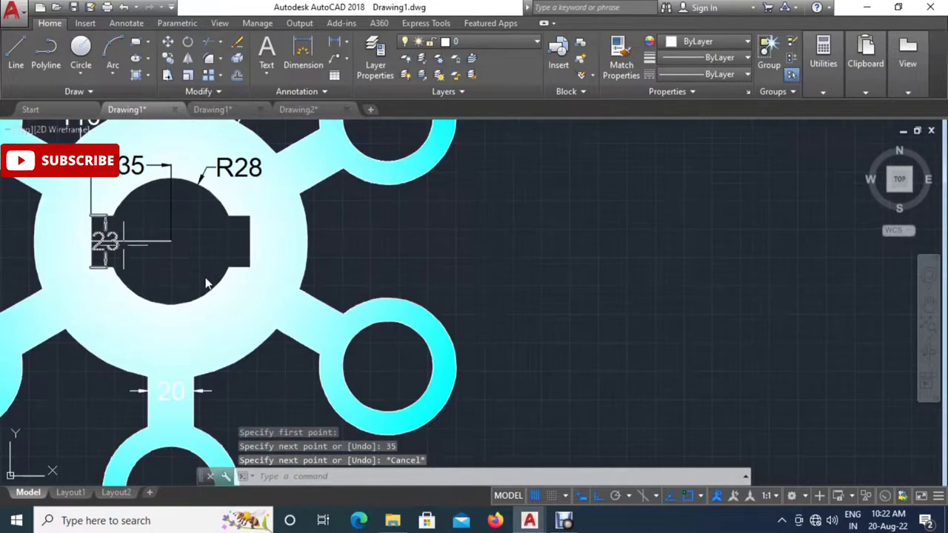
middle_drag(361, 302, 262, 308)
scroll(262, 308, down, 2)
text(l)
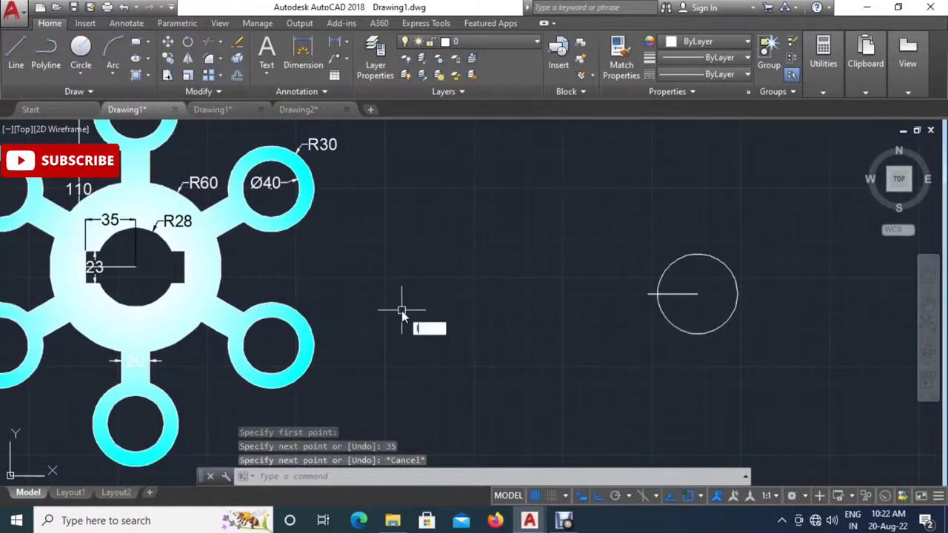
key(Return)
click(648, 294)
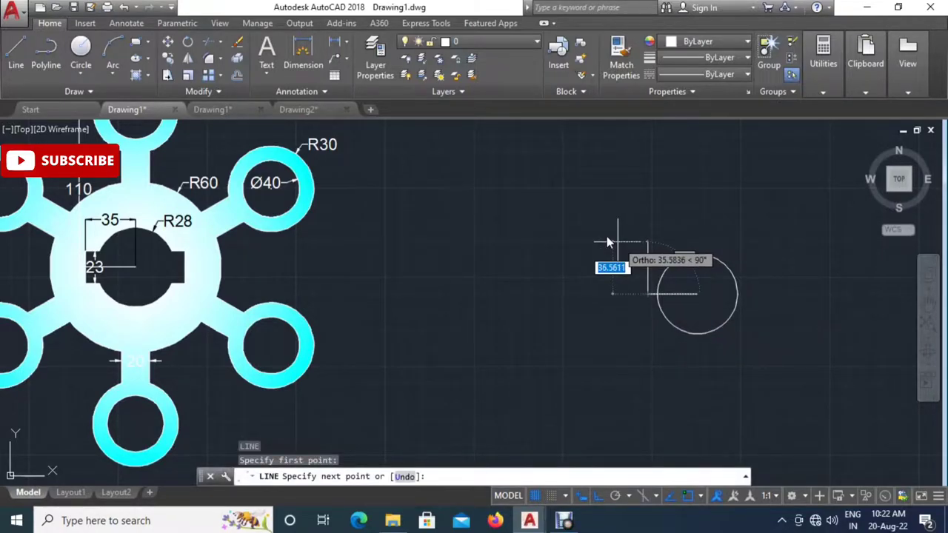
text(40)
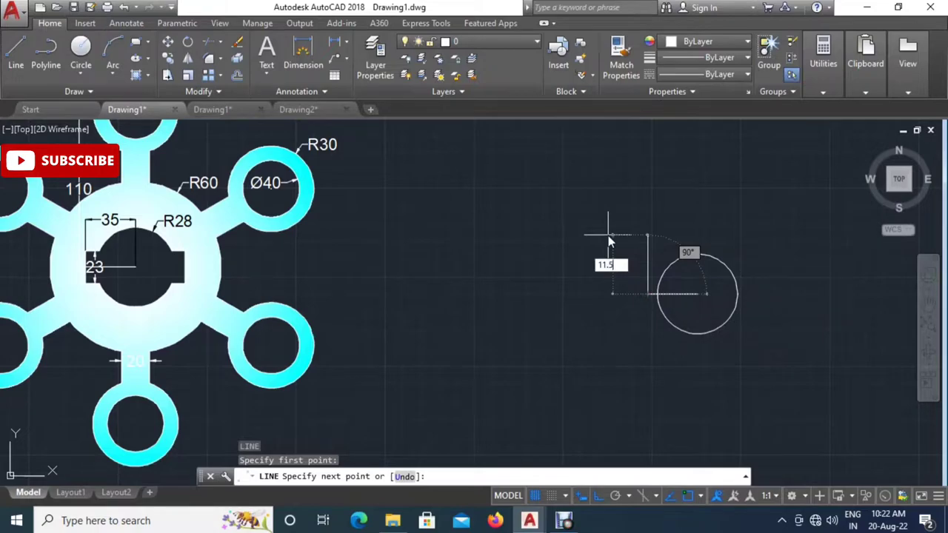
key(Return)
key(Escape)
Draw an 11.5-long segment down from the vertical line's end.
text(l)
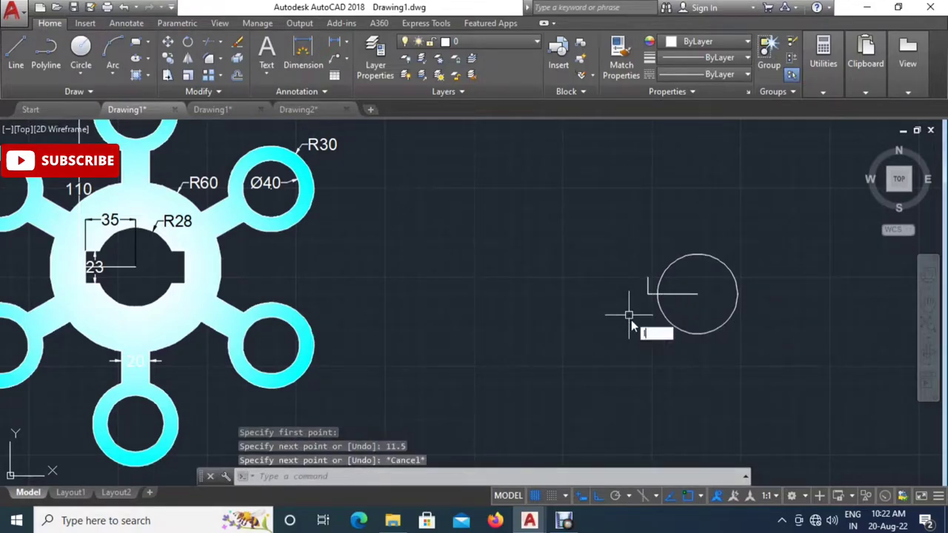
key(Return)
click(647, 294)
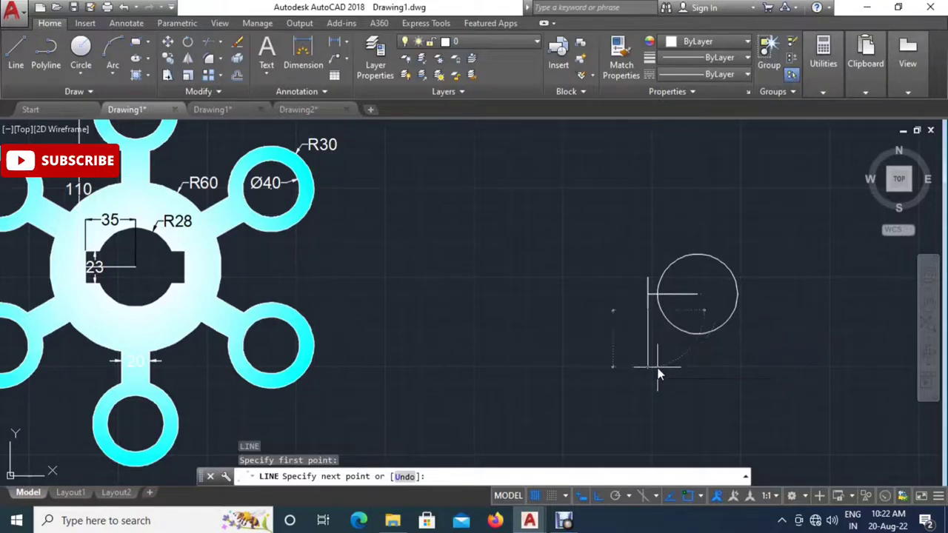
key(Return)
key(Escape)
scroll(662, 320, up, 2)
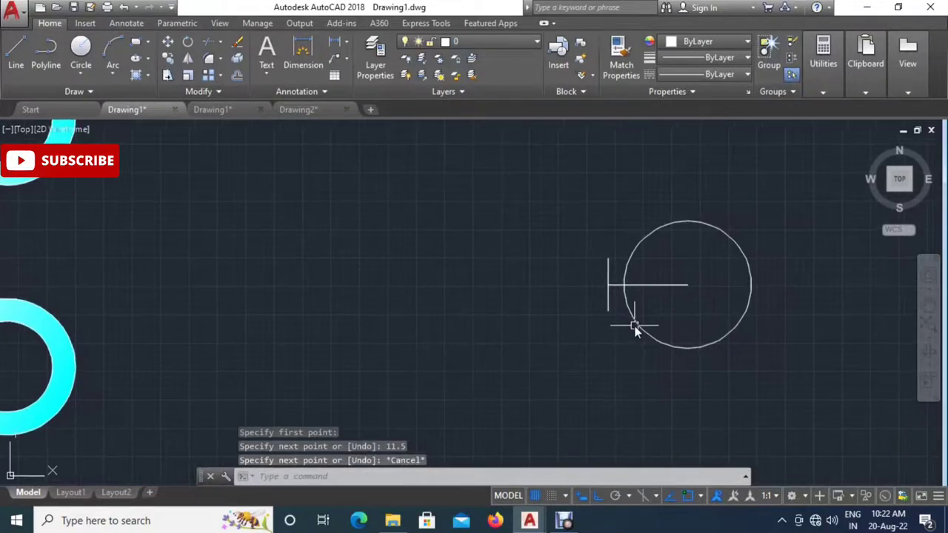
Draw top and bottom horizontal lines from the vertical line into the circle.
text(l)
key(Return)
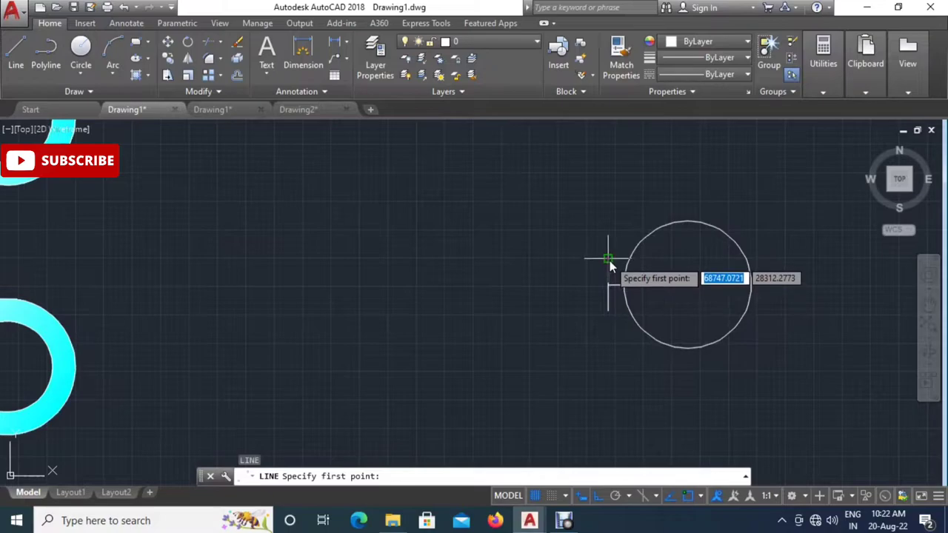
click(609, 262)
click(659, 260)
key(Escape)
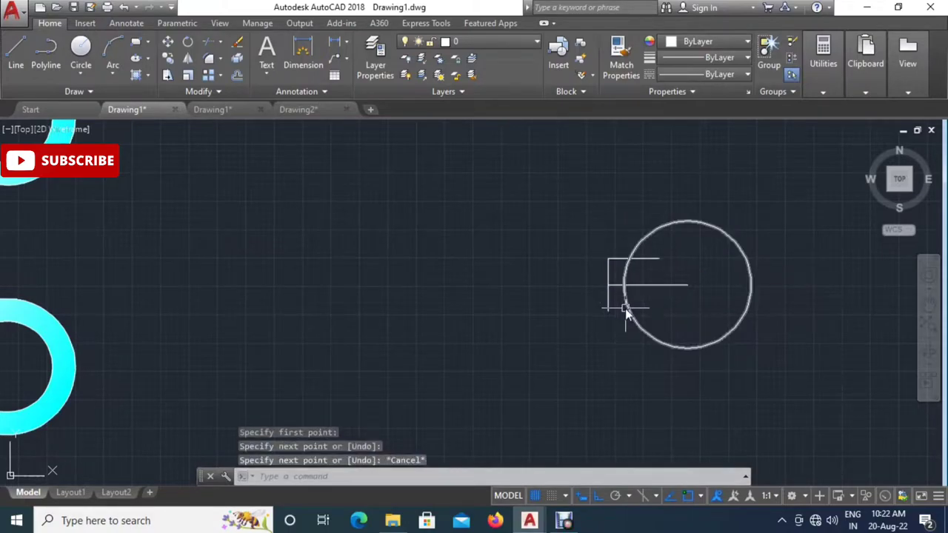
text(l)
key(Return)
click(607, 314)
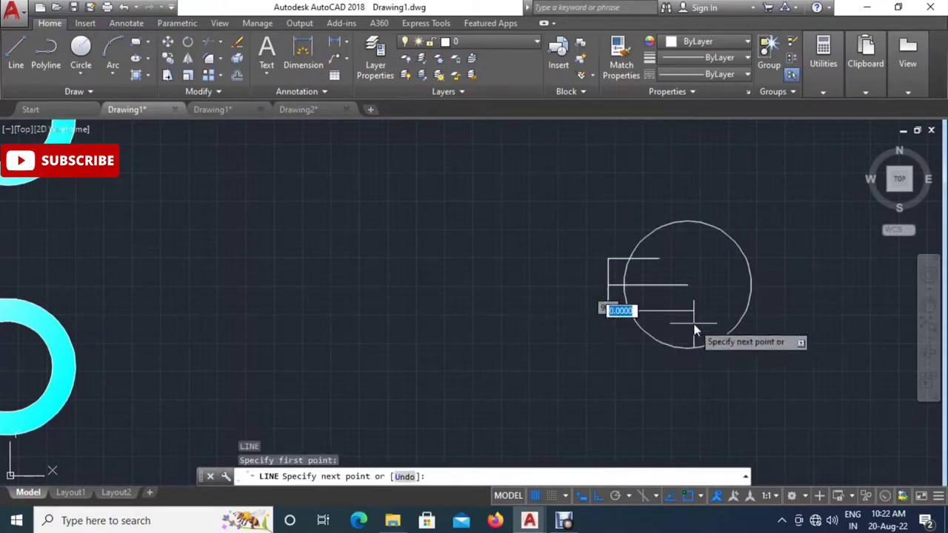
click(681, 314)
key(Escape)
scroll(617, 307, up, 4)
scroll(617, 307, down, 3)
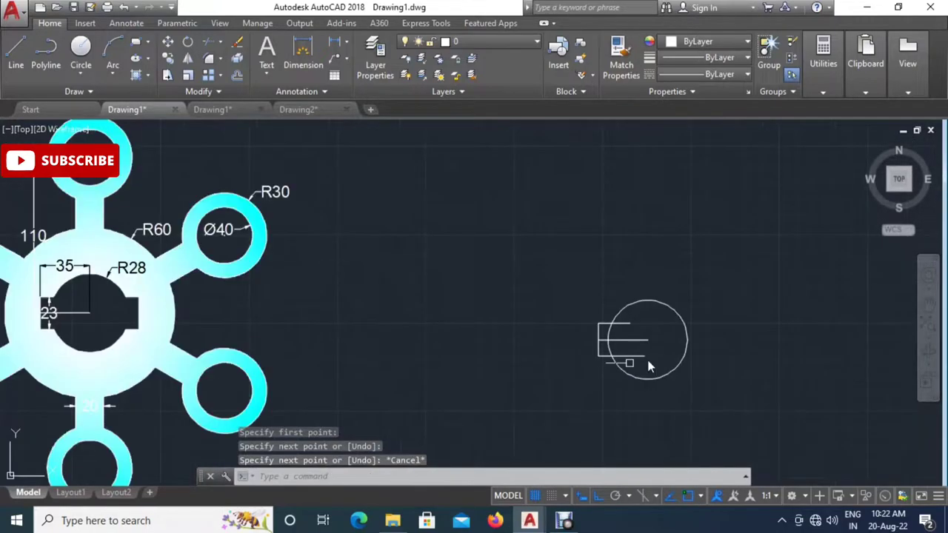
middle_drag(612, 350, 671, 323)
scroll(672, 325, up, 1)
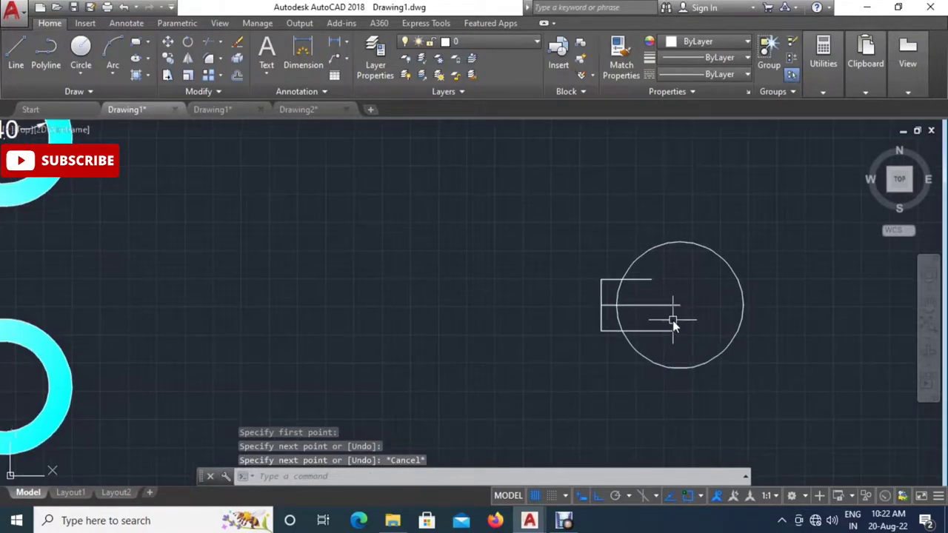
Trim the tab lines where they run inside the circle.
text(tr)
key(Return)
key(Return)
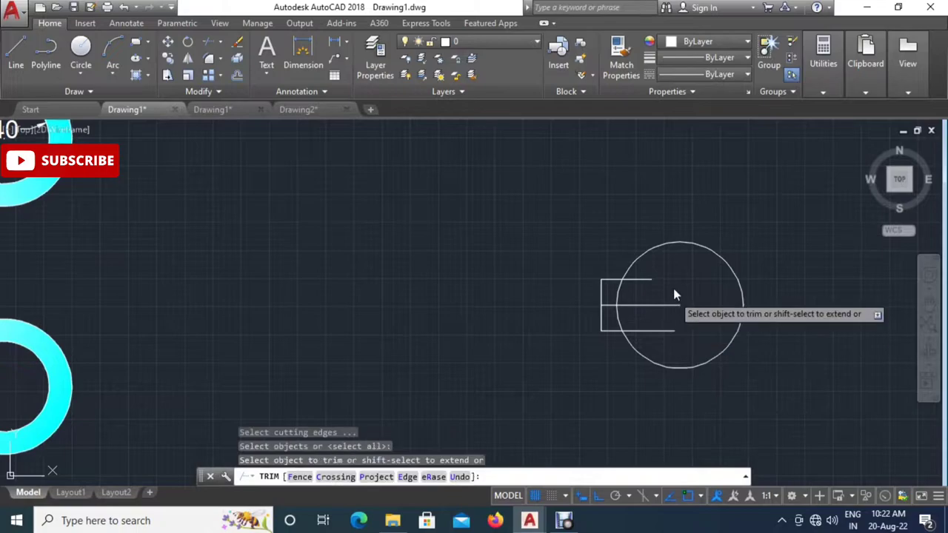
click(668, 274)
click(647, 333)
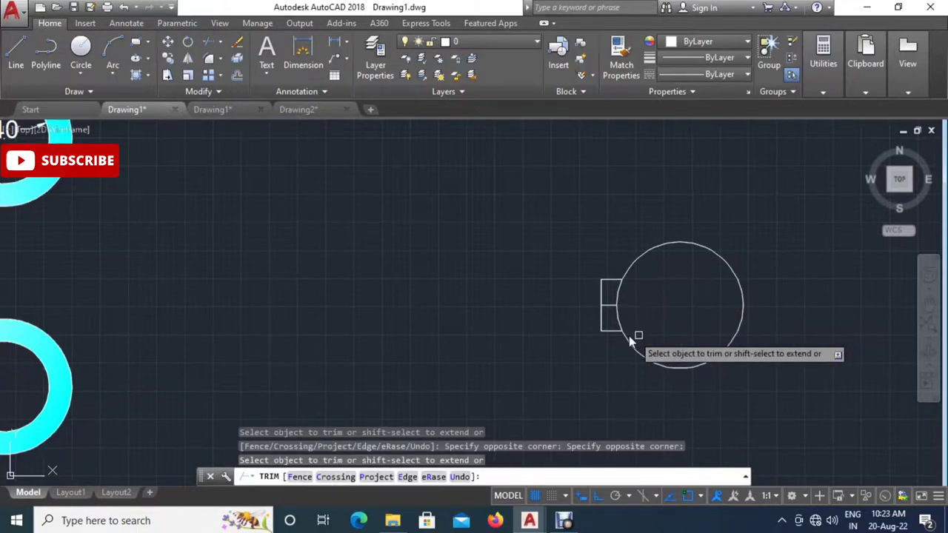
key(Escape)
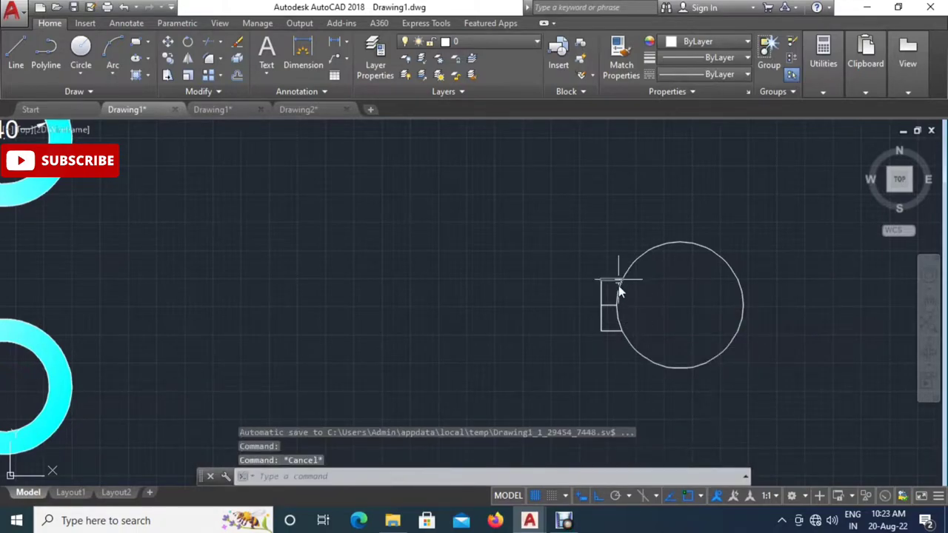
Erase the leftover middle line running from the circle's centre.
click(611, 306)
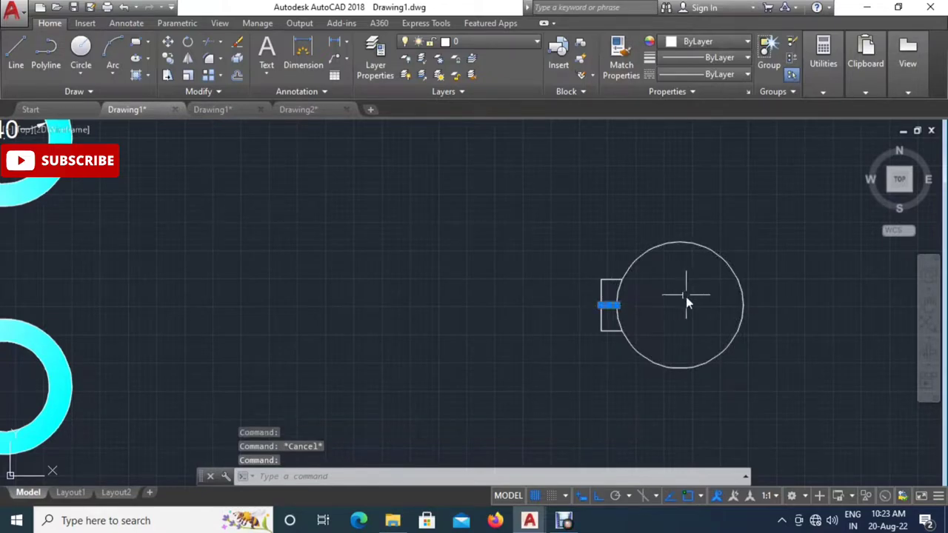
key(Delete)
scroll(598, 304, down, 2)
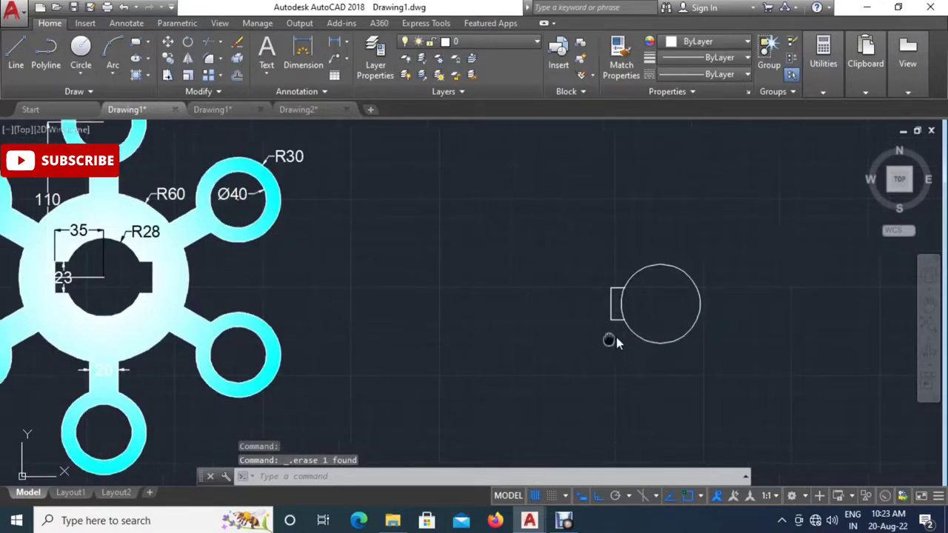
middle_drag(588, 344, 622, 336)
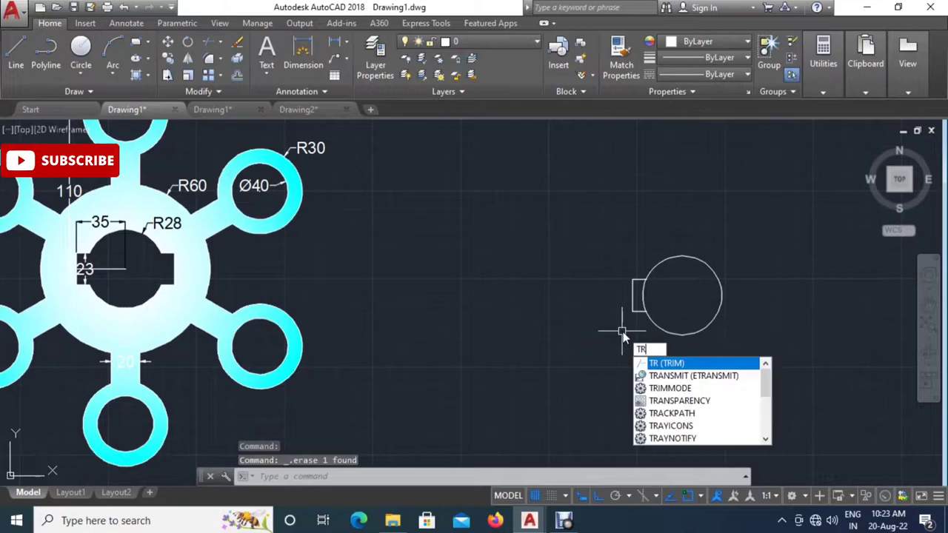
key(Escape)
Window-select all the lines of the left tab.
click(637, 269)
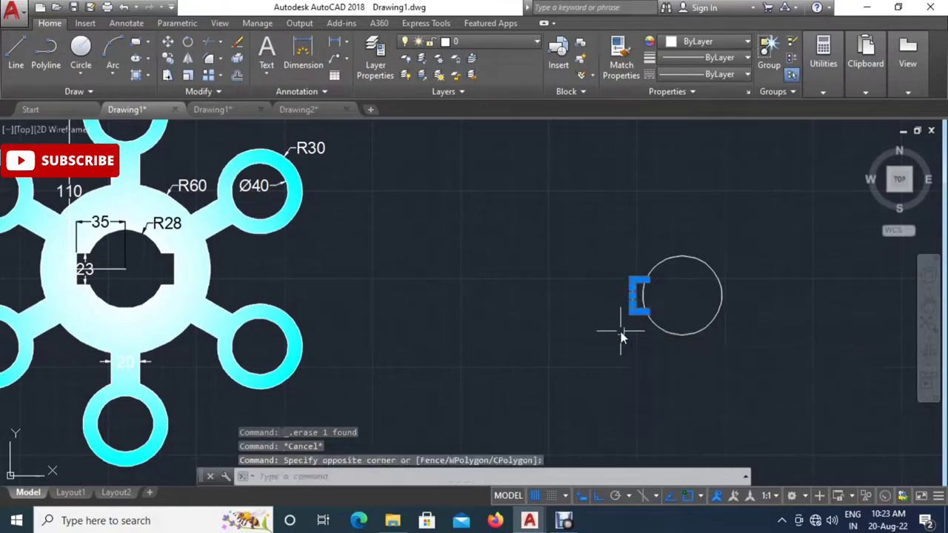
middle_drag(641, 326, 630, 324)
click(619, 316)
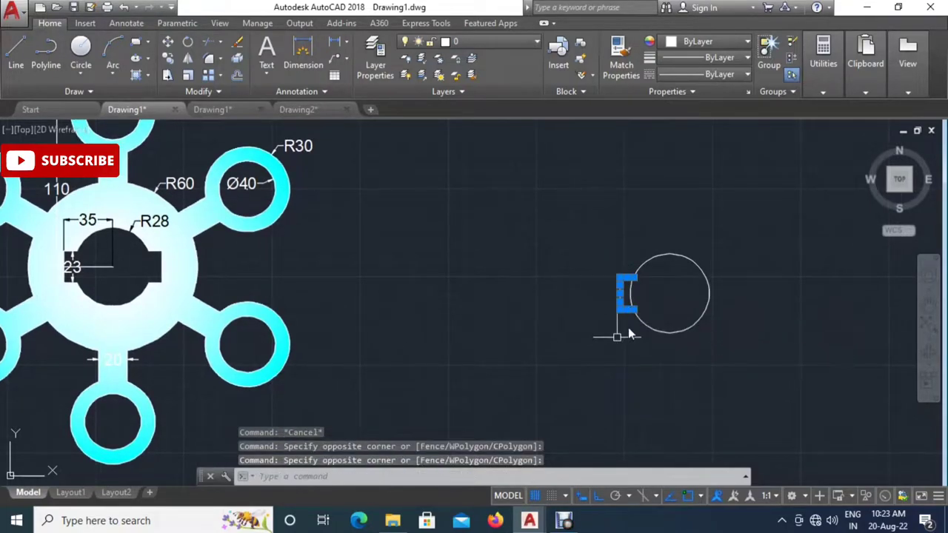
middle_drag(739, 312, 690, 309)
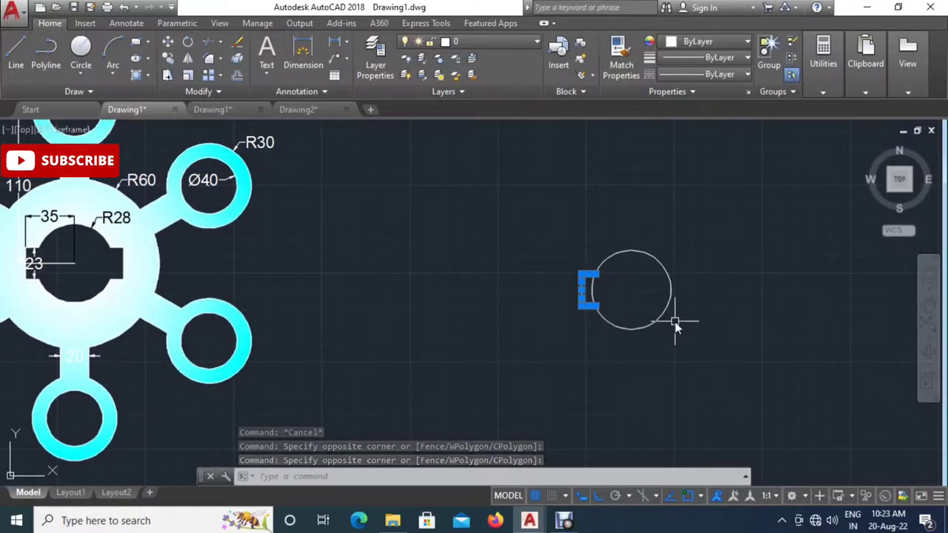
text(mi)
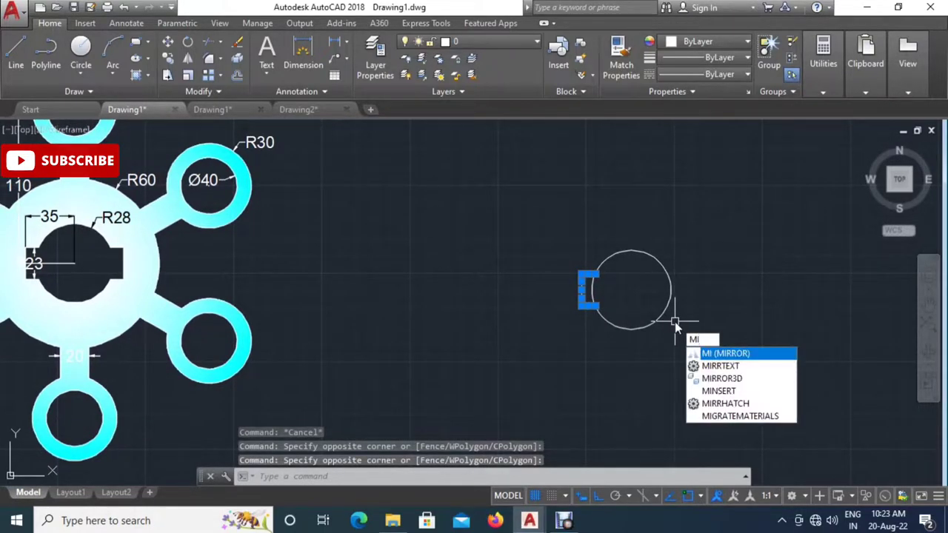
Mirror the tab about a vertical line through the circle centre, keeping the original.
key(Return)
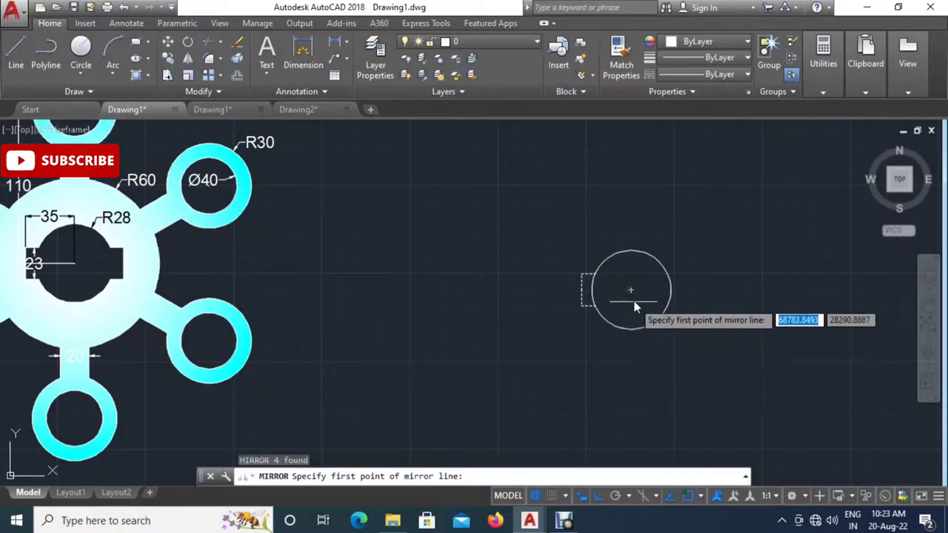
click(631, 292)
click(639, 309)
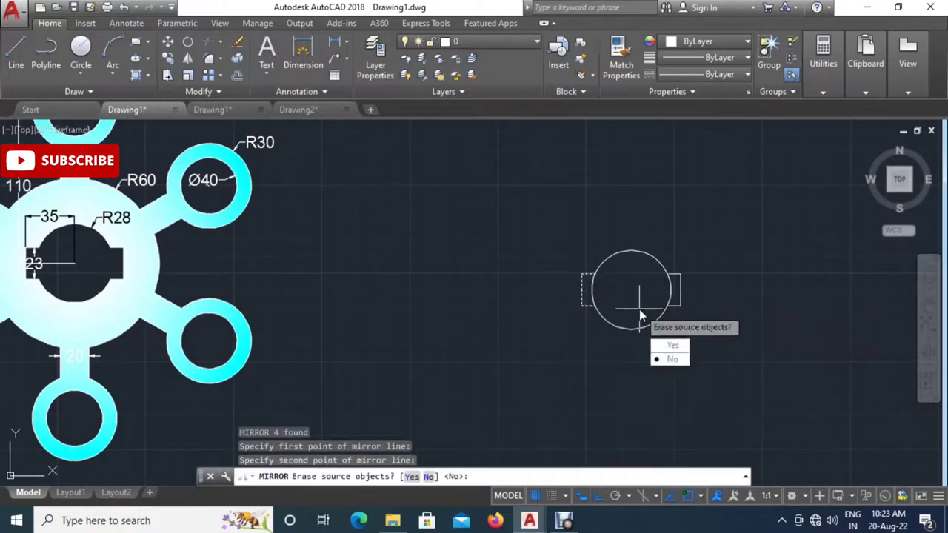
text(N)
key(Return)
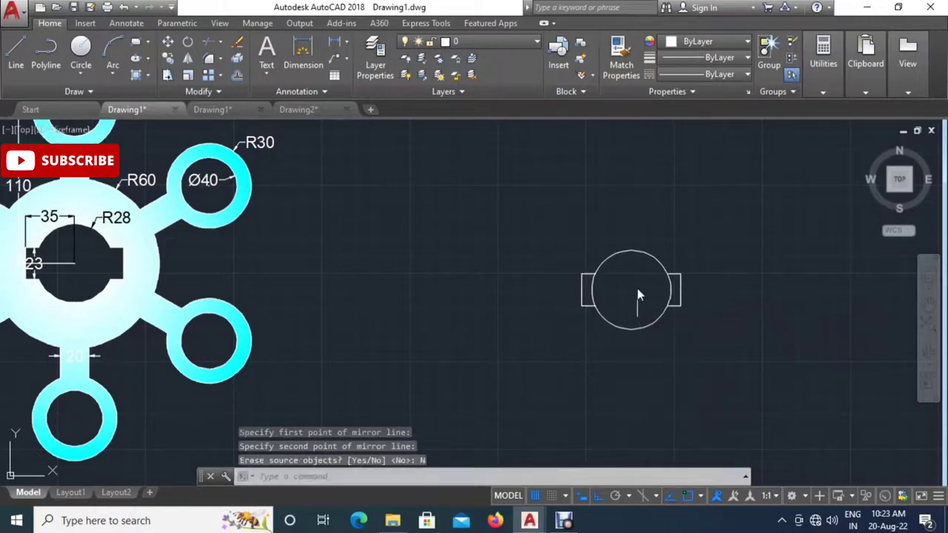
key(Escape)
middle_drag(627, 303, 634, 303)
text(TR)
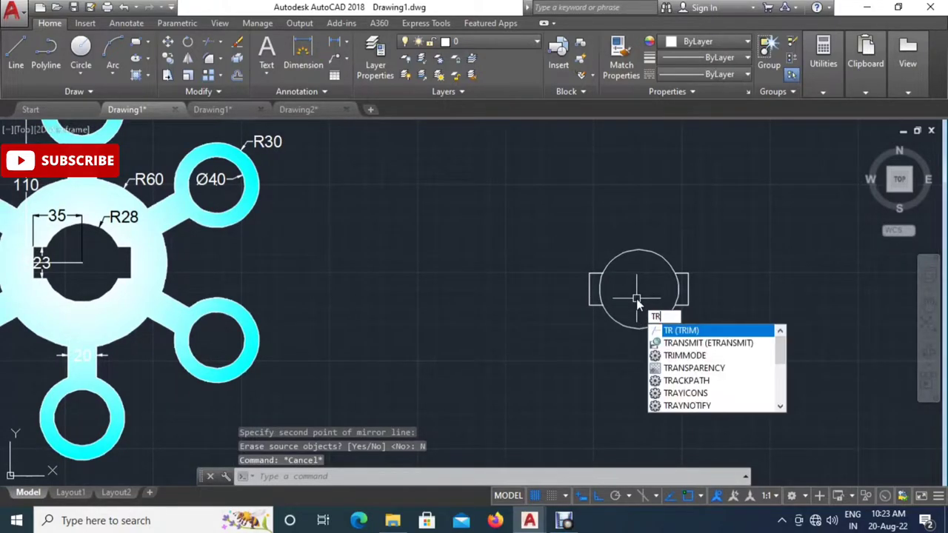
Trim the circle arcs inside the left and right tabs, leaving a continuous keyed bore.
key(Return)
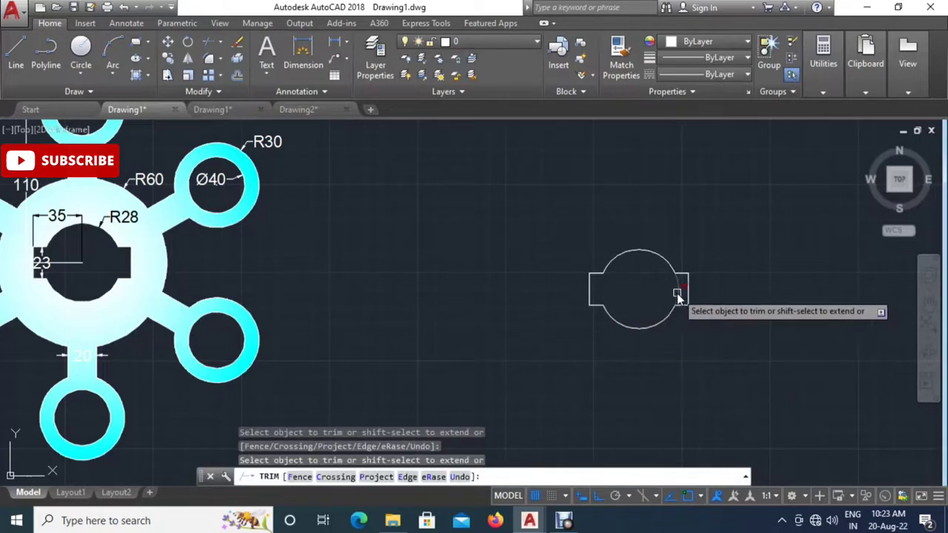
key(Escape)
scroll(629, 311, down, 2)
scroll(619, 315, down, 1)
scroll(619, 315, up, 2)
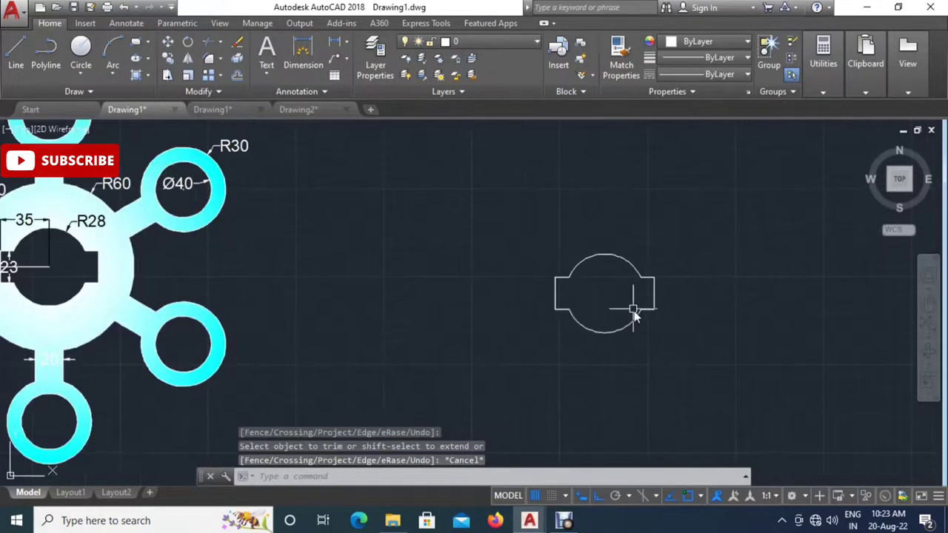
scroll(630, 313, up, 1)
scroll(641, 321, up, 1)
scroll(662, 323, up, 1)
middle_drag(662, 319, 699, 308)
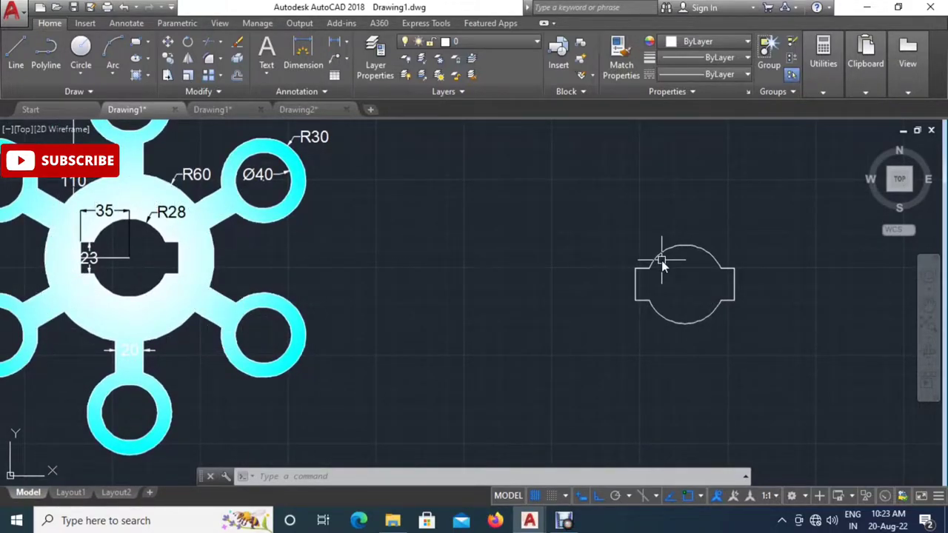
Draw a radius 60 circle centred on the keyed bore's centre.
text(c)
key(Return)
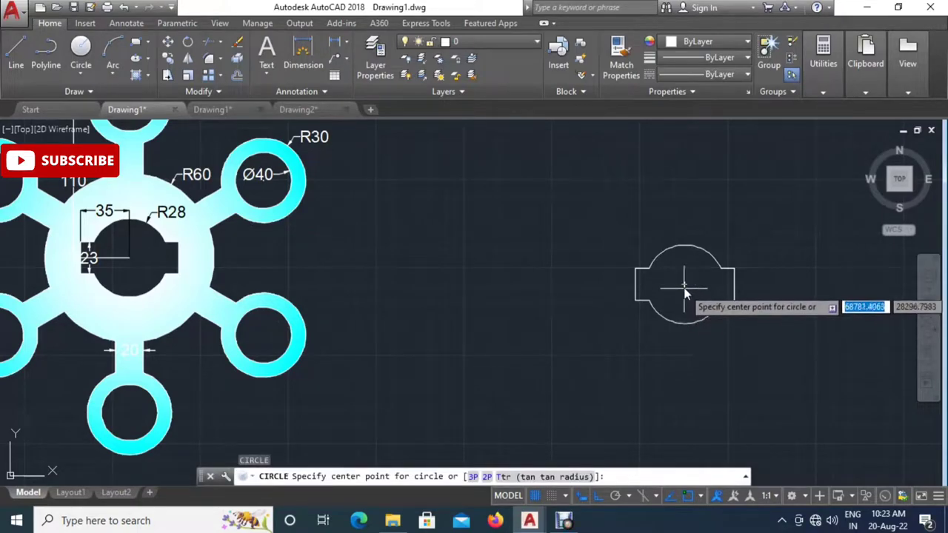
click(685, 285)
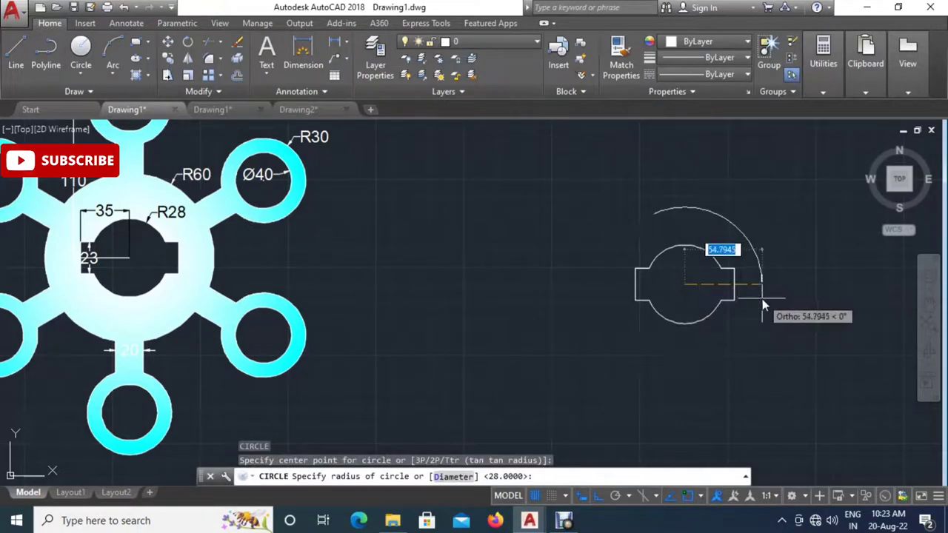
text(6)
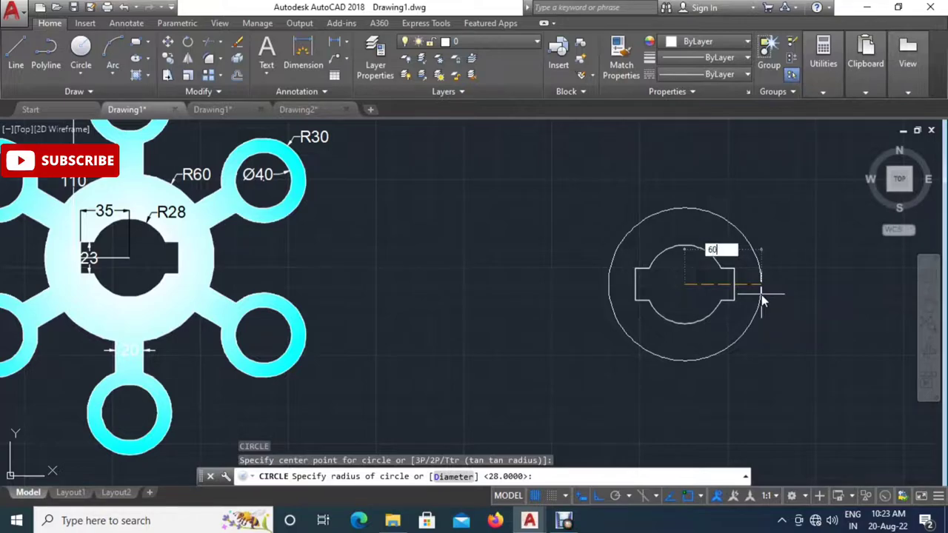
text(0)
key(Return)
scroll(702, 324, down, 1)
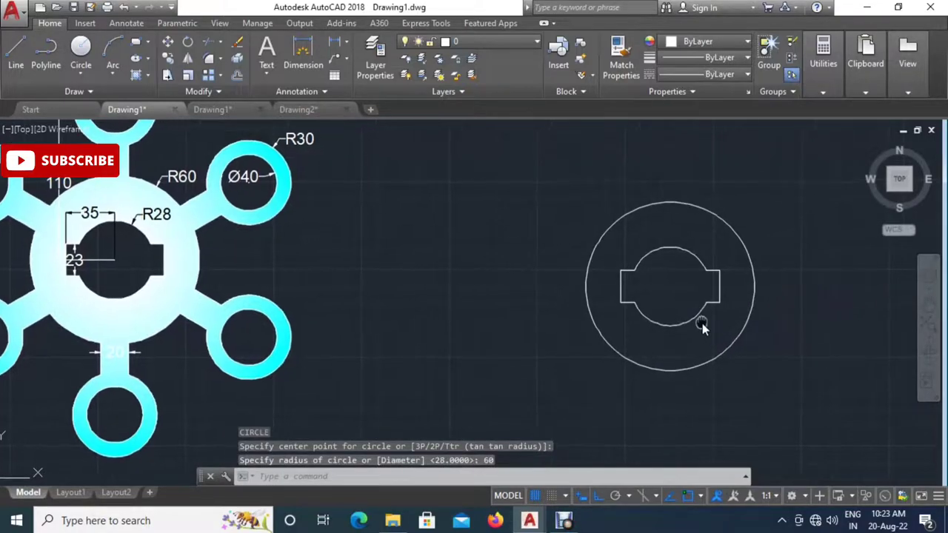
scroll(700, 337, down, 1)
scroll(688, 335, up, 1)
scroll(670, 331, up, 1)
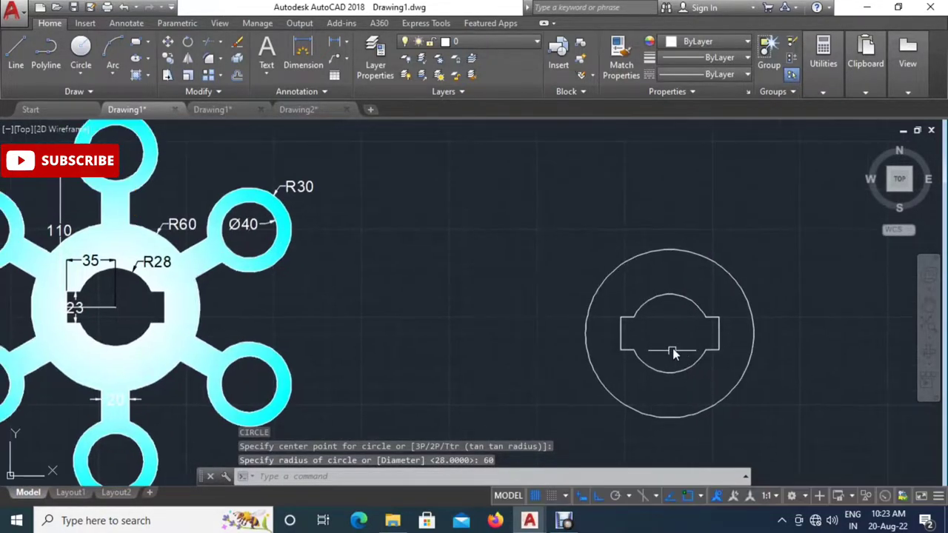
scroll(671, 345, down, 2)
Draw a 110-unit vertical line upward from the hub circle's centre.
text(l)
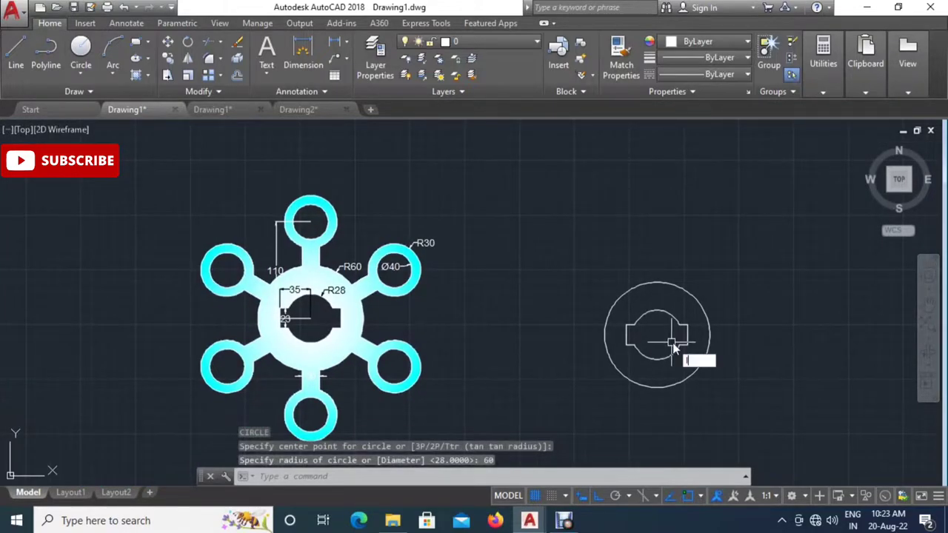
key(Return)
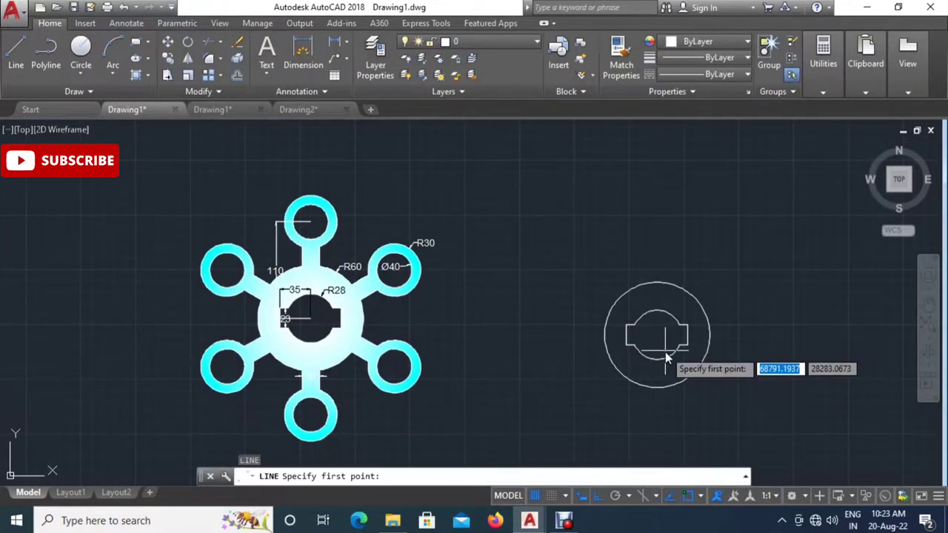
click(655, 337)
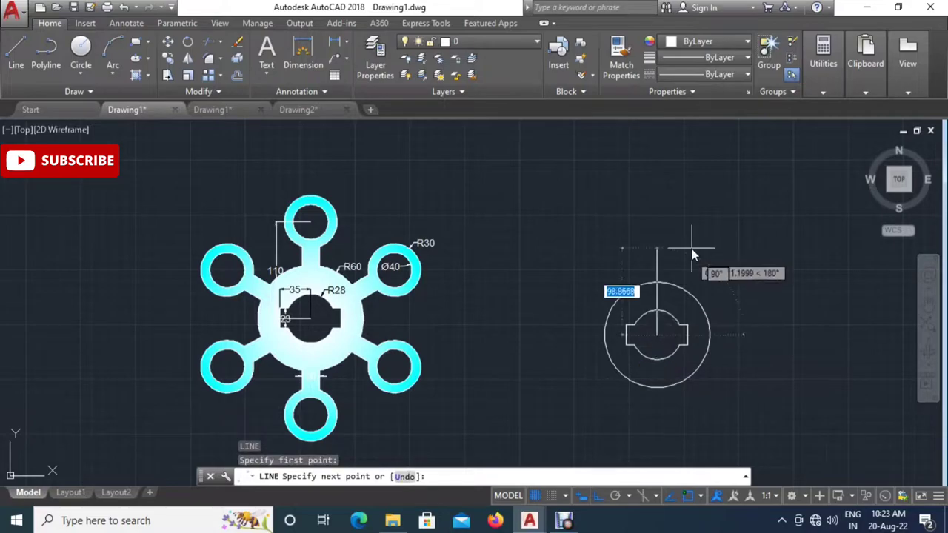
text(110)
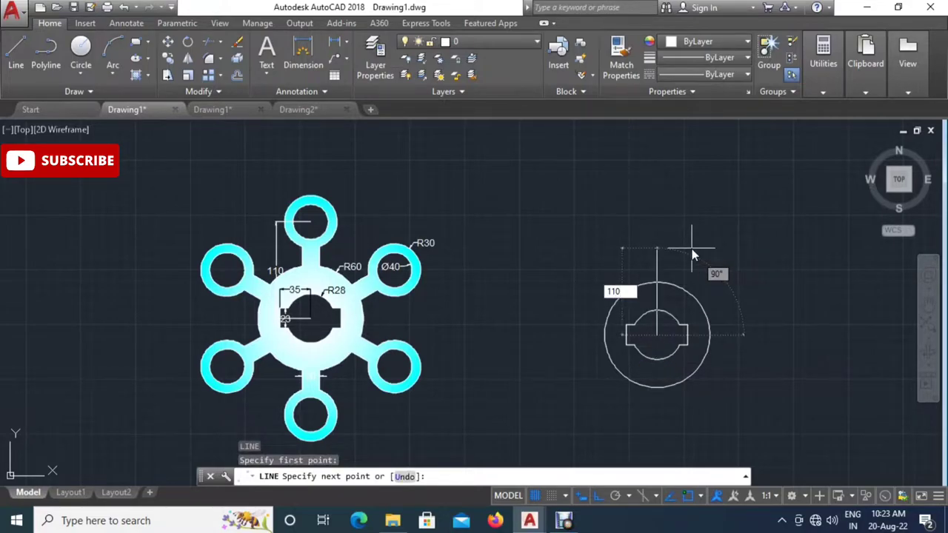
key(Return)
key(Escape)
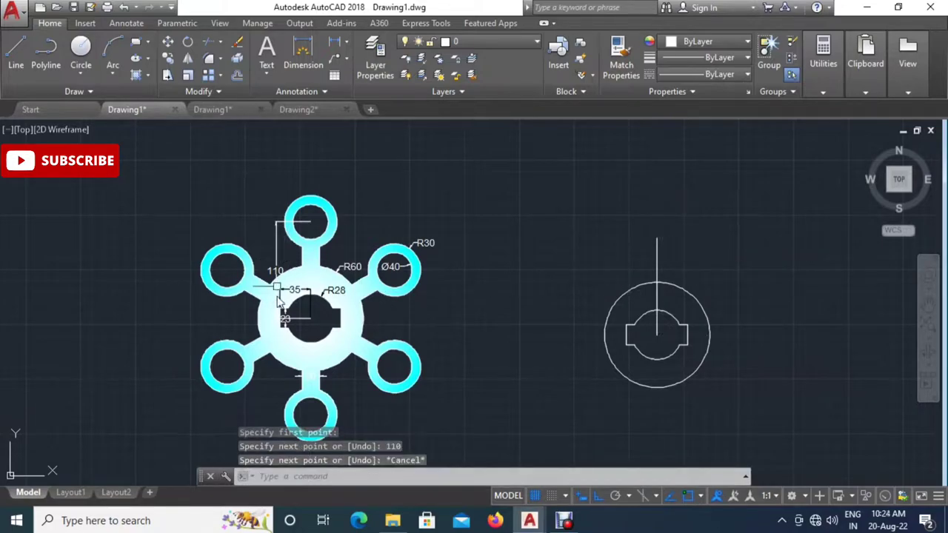
scroll(310, 224, up, 2)
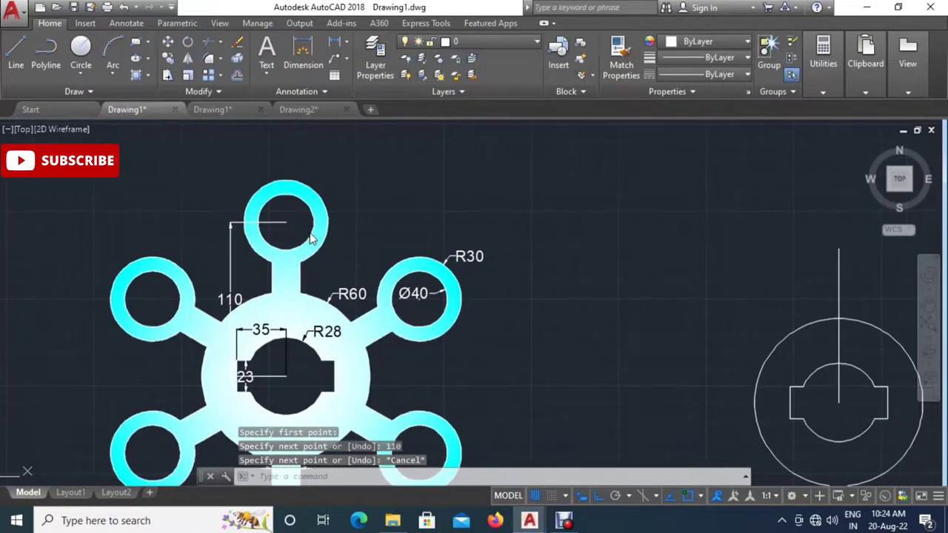
scroll(310, 252, up, 2)
scroll(271, 208, down, 2)
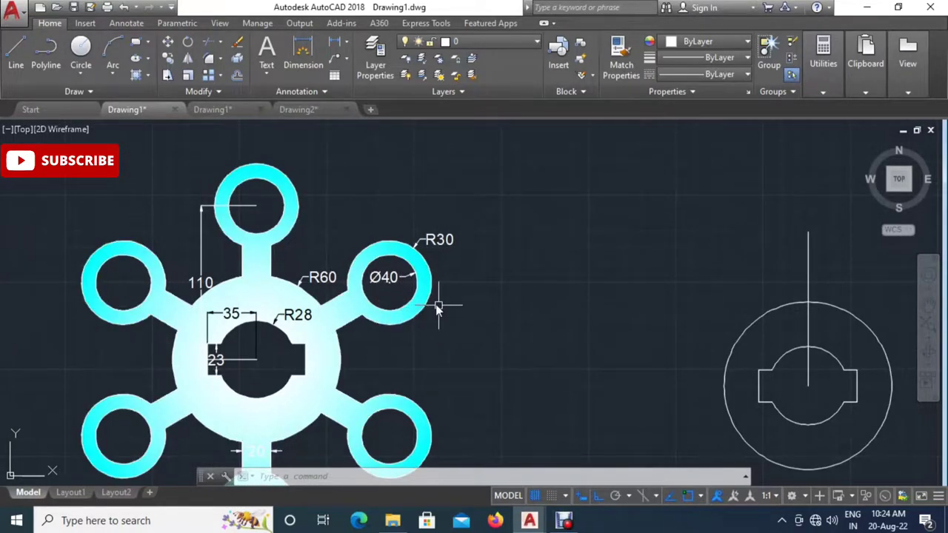
middle_drag(438, 310, 412, 299)
scroll(429, 307, up, 1)
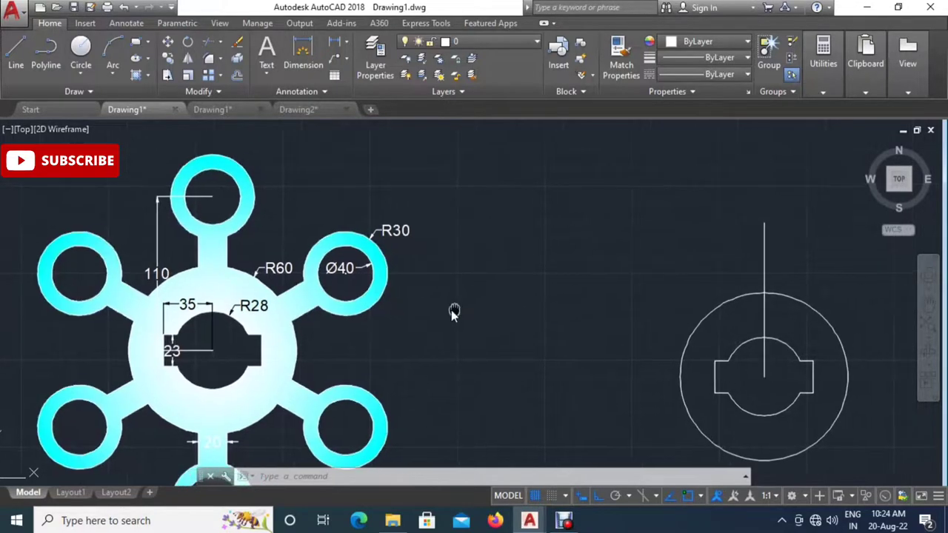
scroll(444, 311, down, 1)
Draw R20 and R30 circles centred on the top end of the 110 line.
text(c)
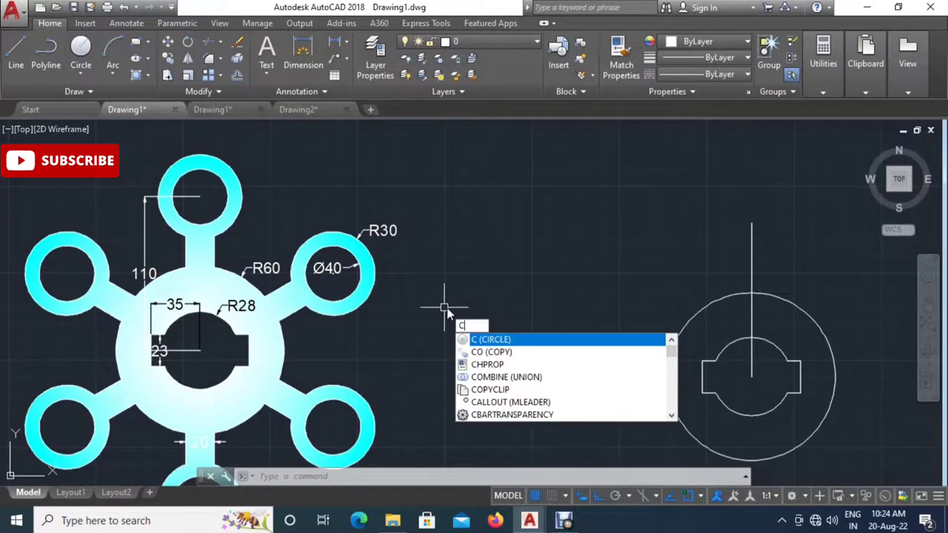
key(Return)
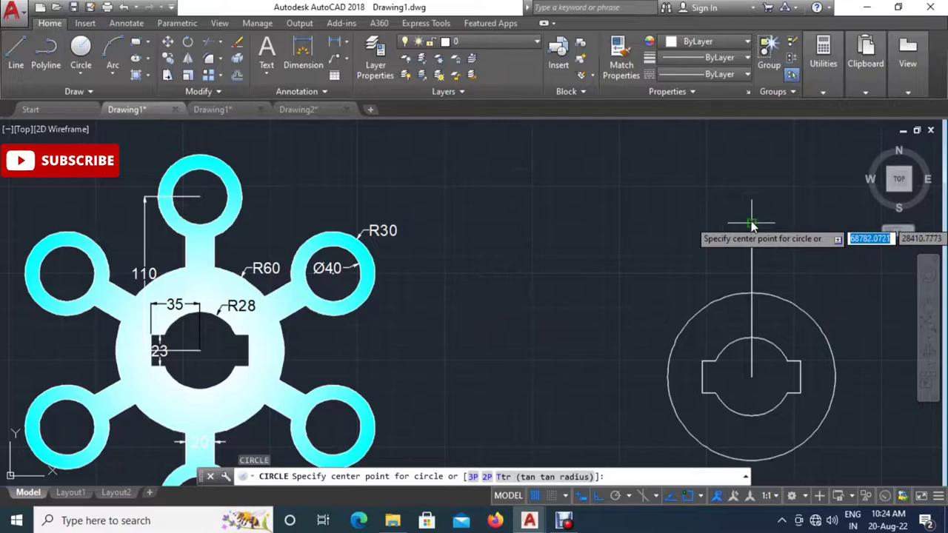
click(752, 224)
text(20)
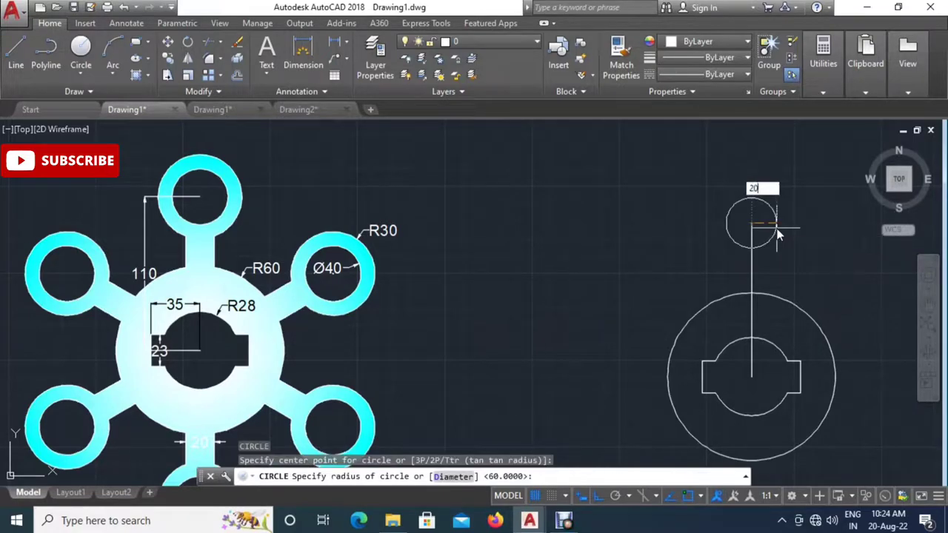
key(Return)
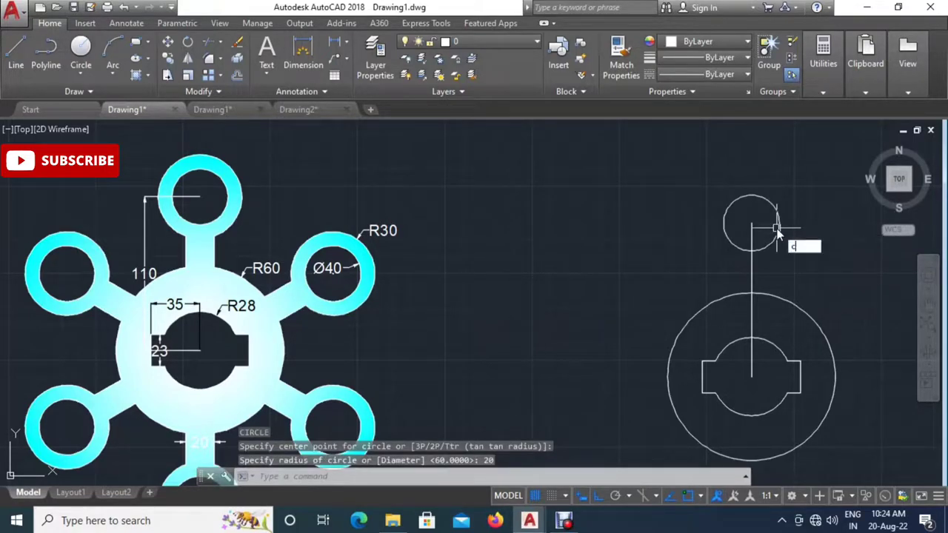
key(Return)
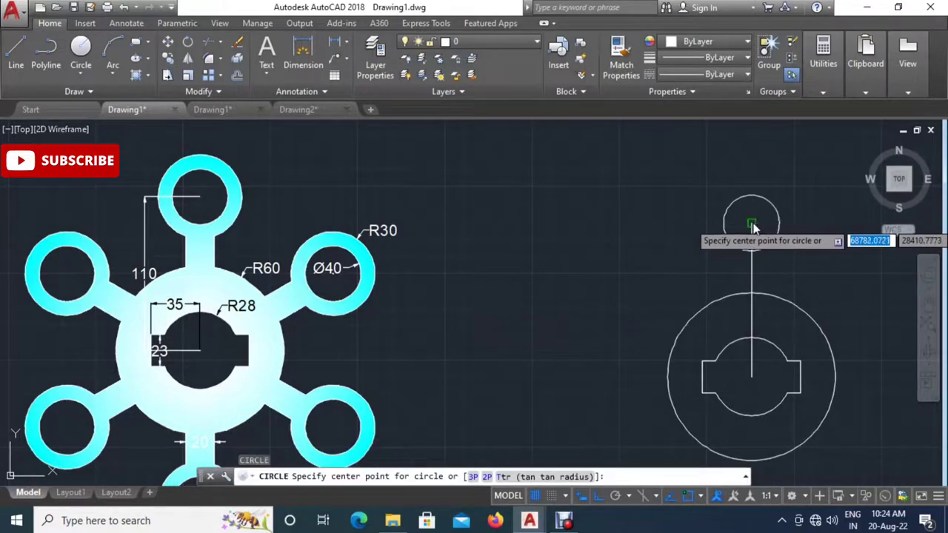
click(751, 223)
text(20)
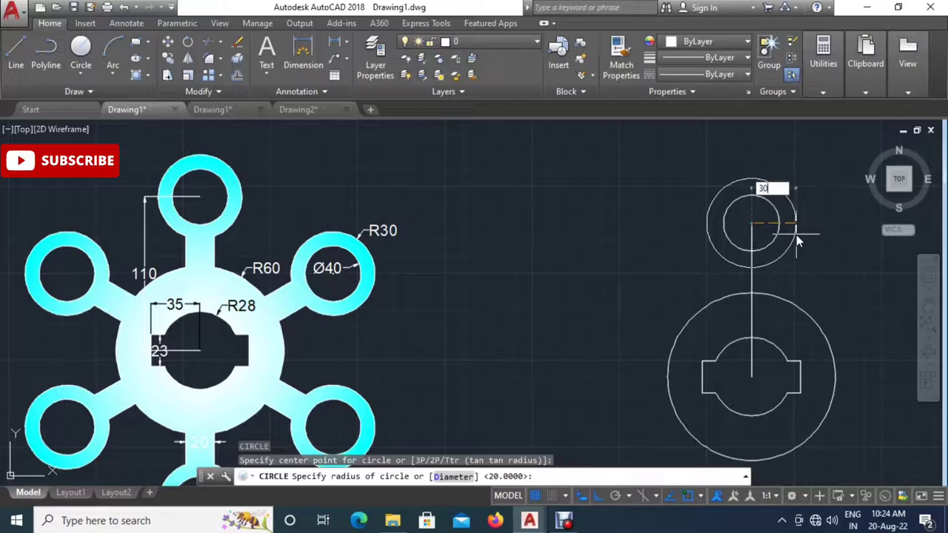
key(Return)
text(30)
key(Return)
Select the vertical centre line.
middle_drag(770, 250, 715, 233)
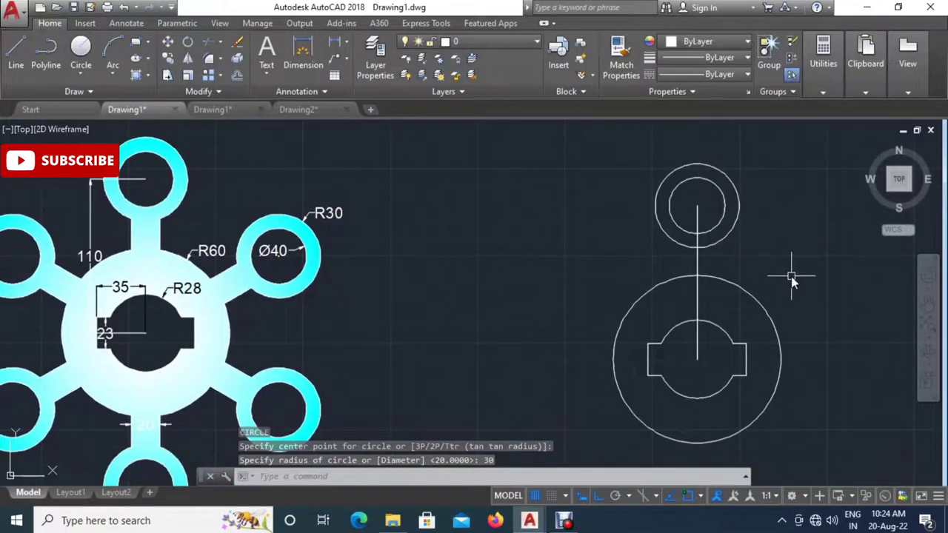
text(c)
text(l)
key(Escape)
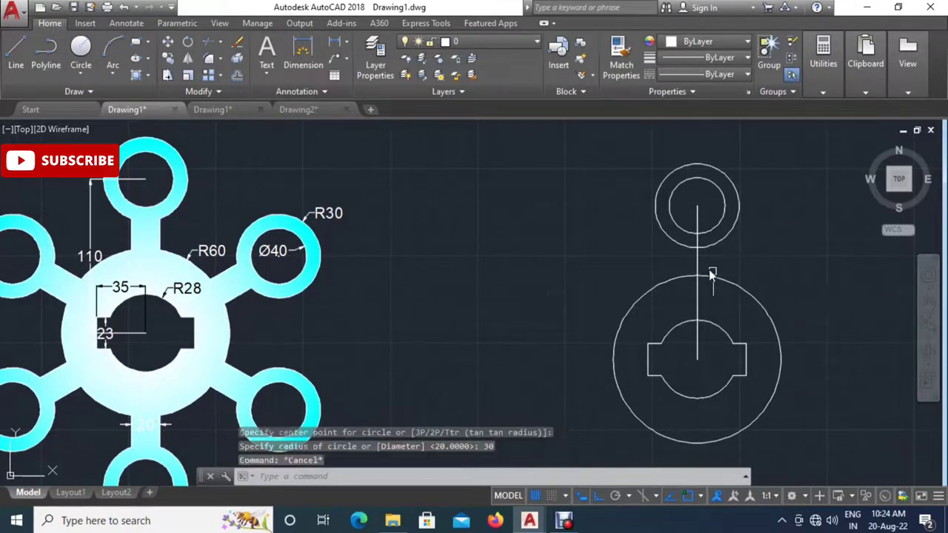
click(697, 264)
middle_drag(758, 257, 738, 258)
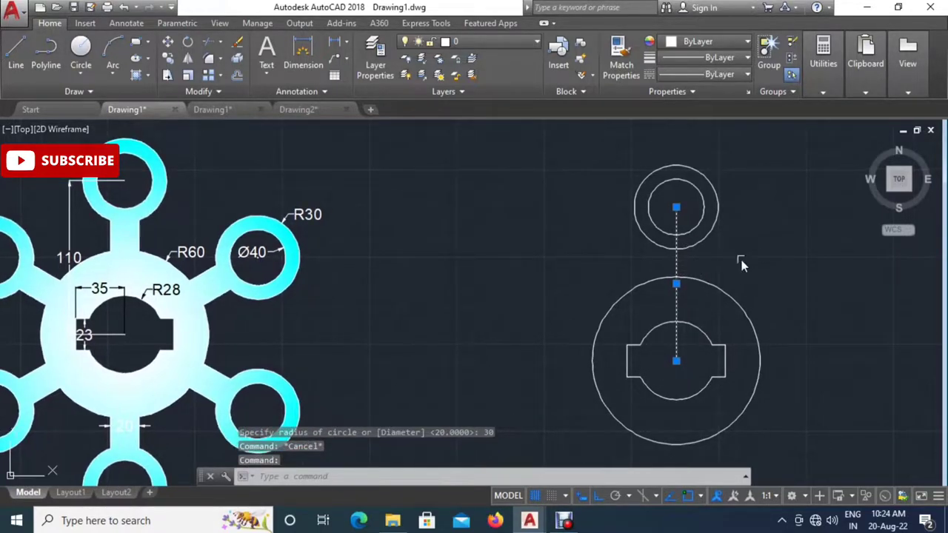
text(co)
Copy the vertical centre line 10 units to the left and 10 units to the right.
key(Return)
click(808, 260)
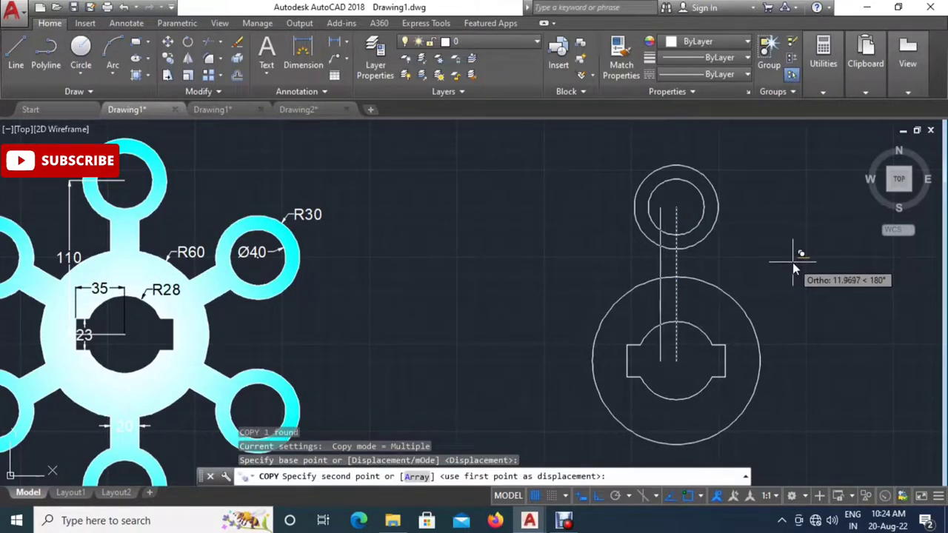
text(10)
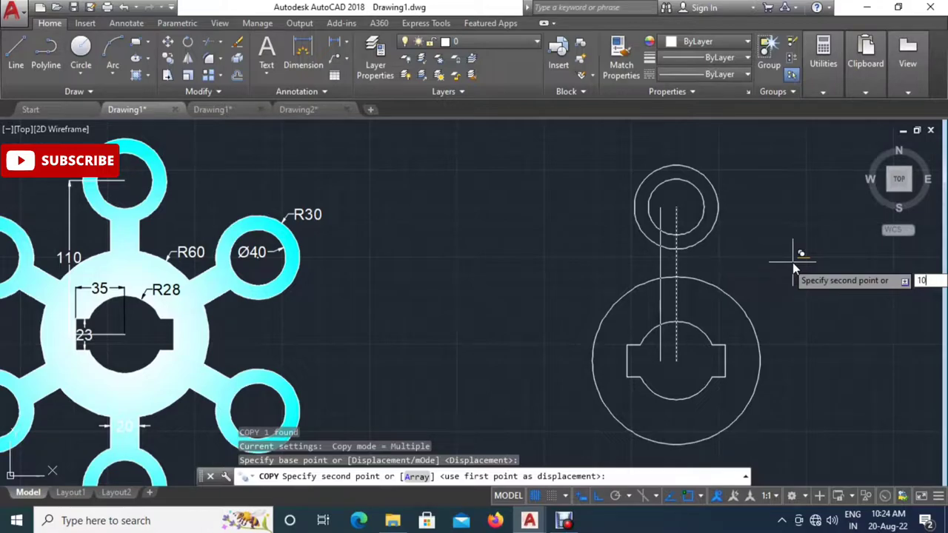
key(Return)
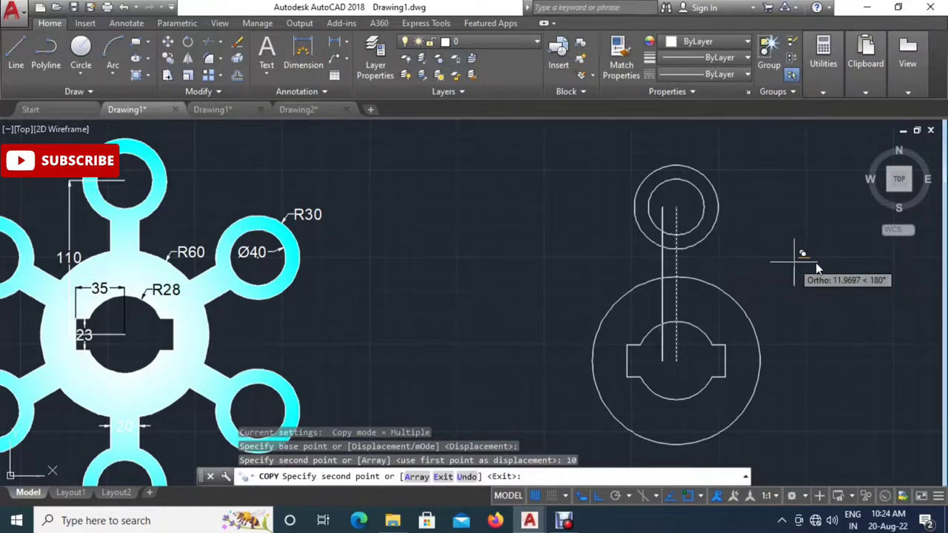
text(10)
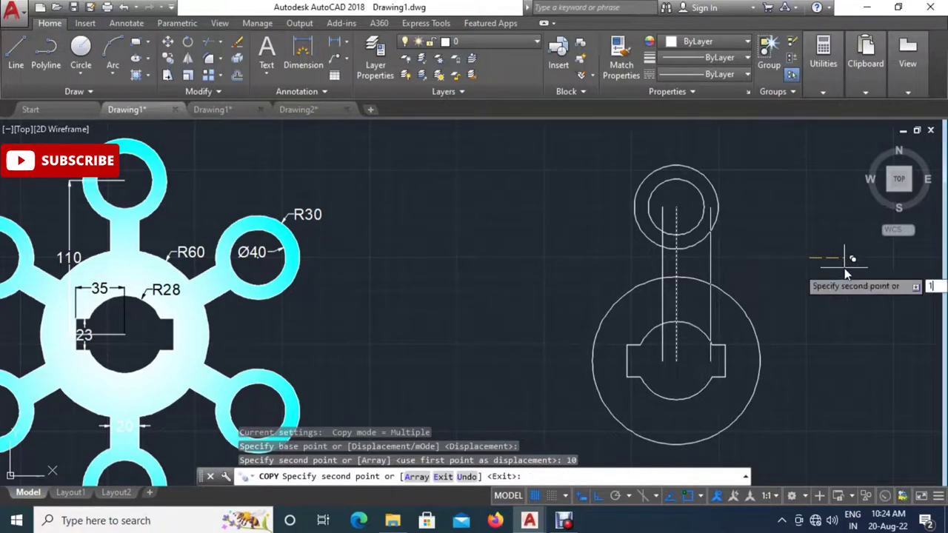
key(Return)
key(Escape)
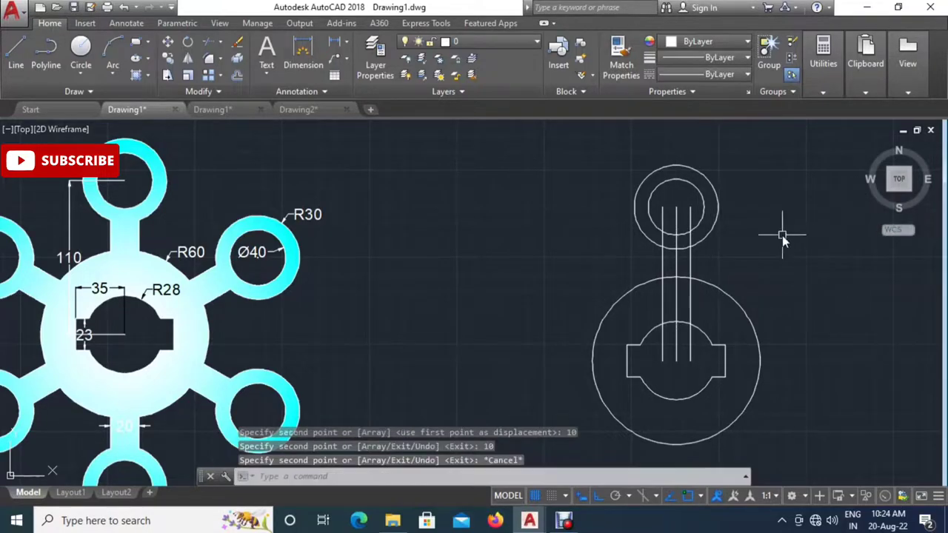
scroll(721, 251, up, 2)
scroll(688, 284, up, 2)
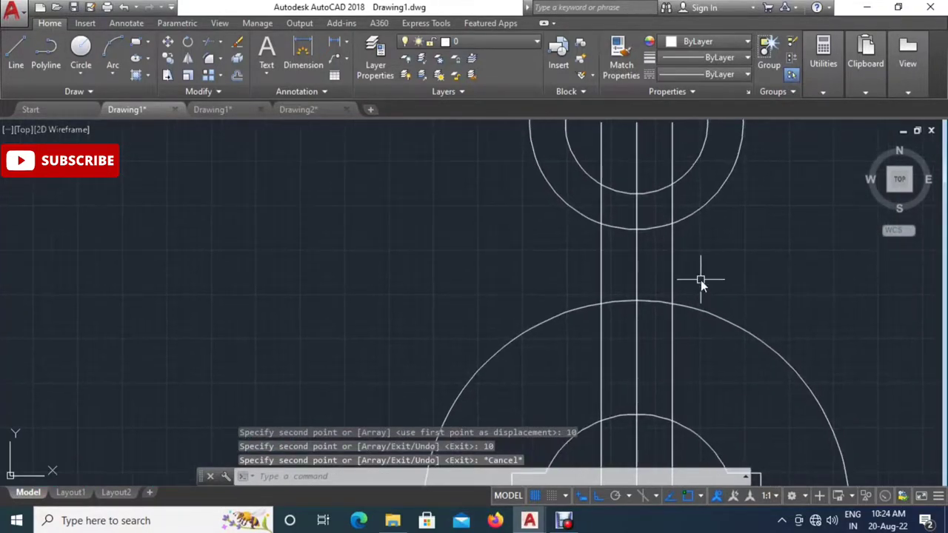
Trim the neck lines between the small ring and the large circle.
text(tr)
key(Return)
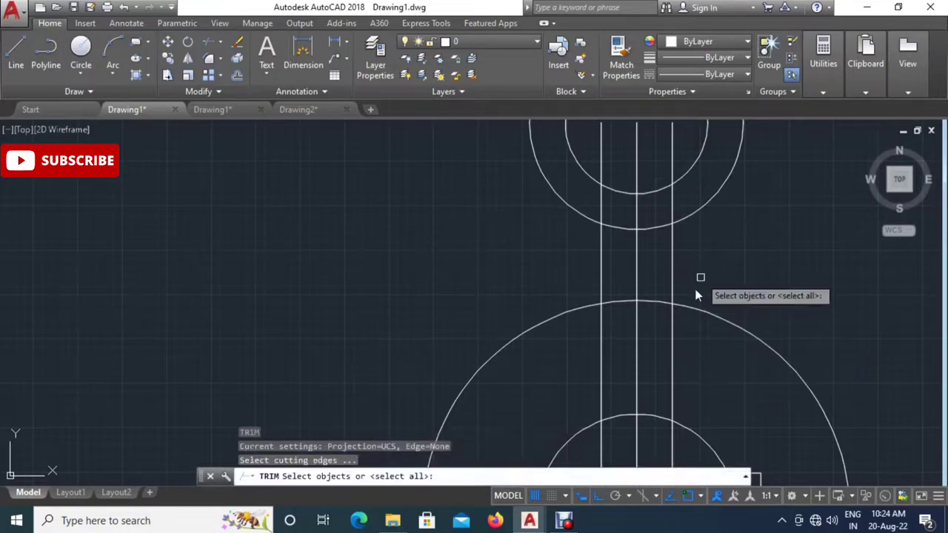
middle_drag(647, 322, 688, 332)
scroll(763, 281, down, 2)
scroll(770, 296, down, 1)
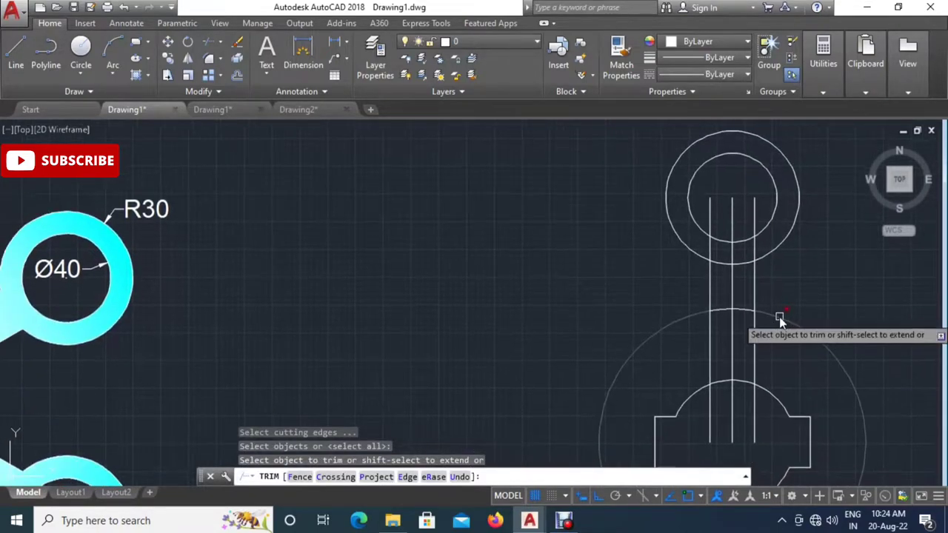
scroll(750, 241, down, 1)
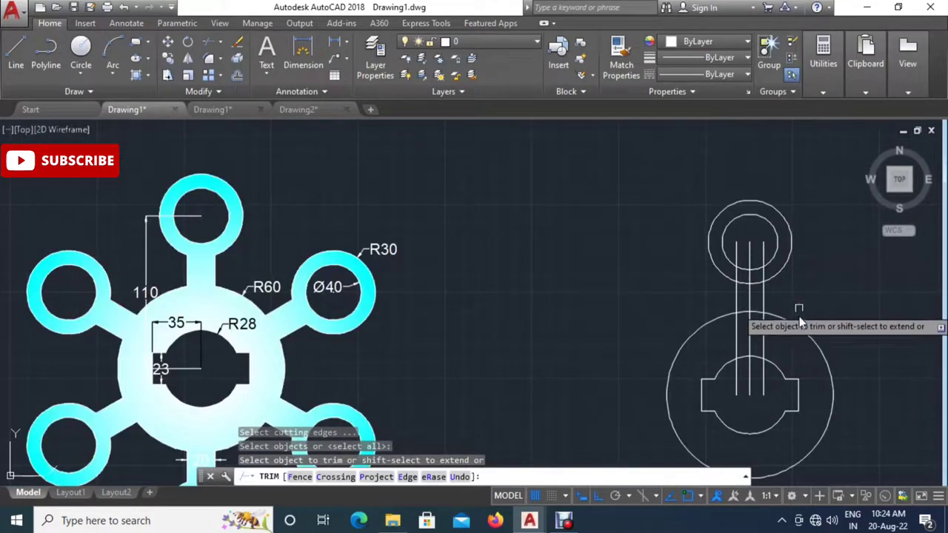
click(777, 349)
click(733, 342)
scroll(753, 296, up, 2)
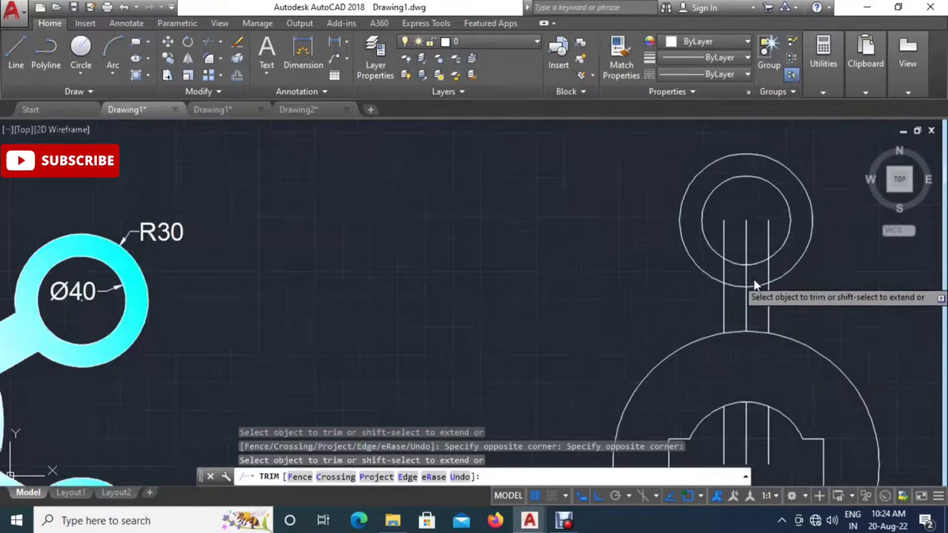
scroll(777, 278, up, 1)
click(786, 271)
click(698, 272)
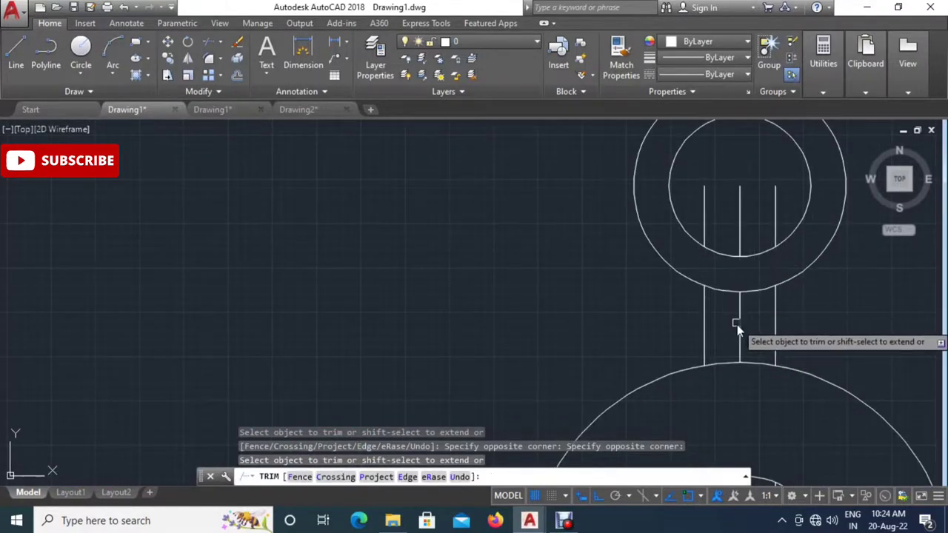
scroll(757, 294, down, 3)
key(Escape)
Erase the seven leftover vertical construction lines, including the hub centre line.
scroll(759, 374, up, 1)
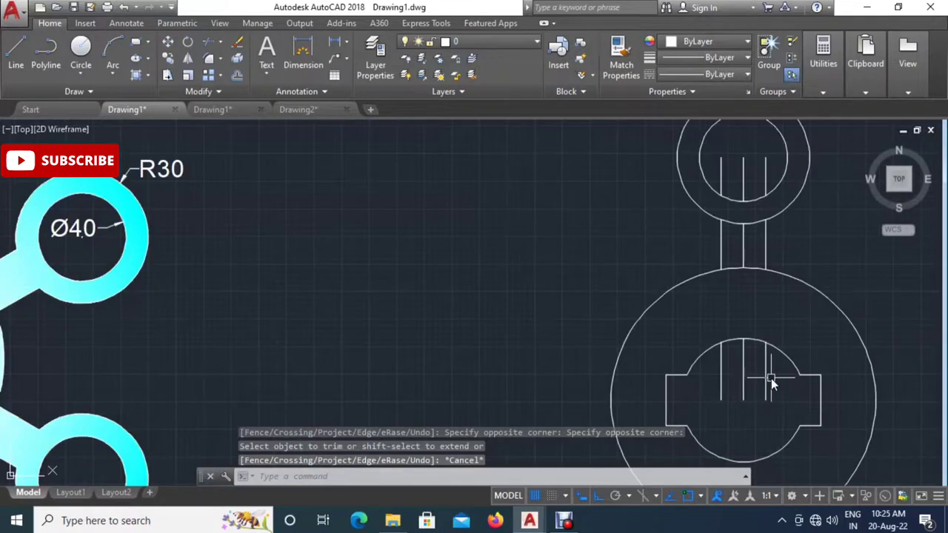
click(770, 379)
click(711, 396)
scroll(758, 296, down, 2)
click(752, 260)
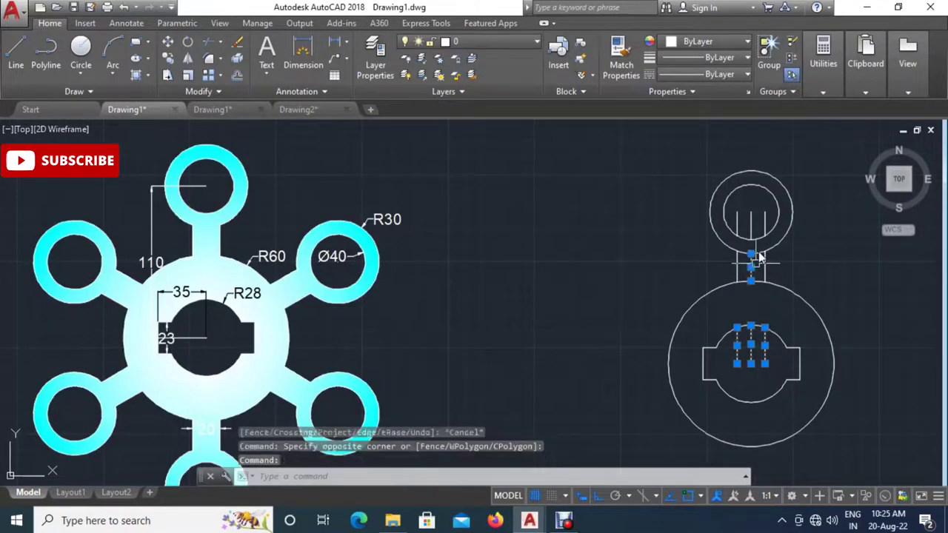
click(776, 191)
click(735, 216)
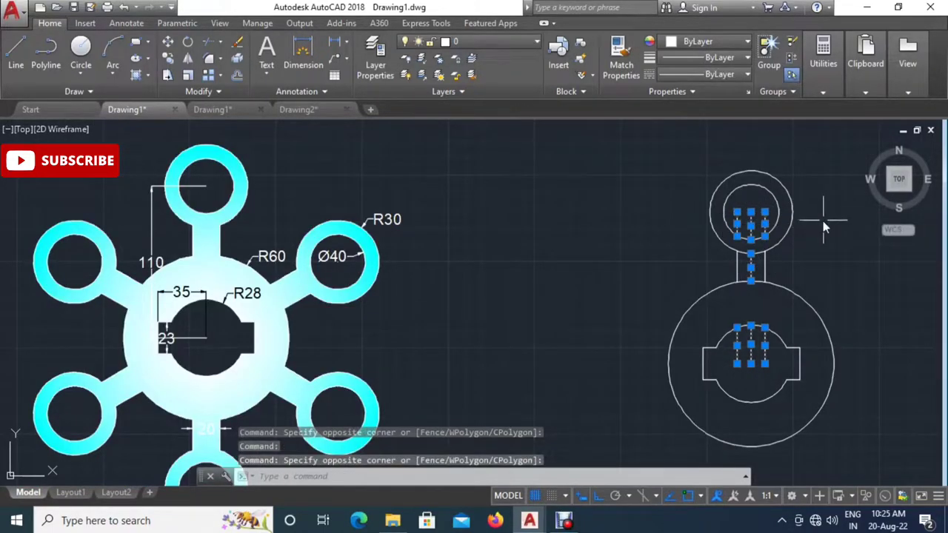
key(Delete)
scroll(796, 259, down, 2)
scroll(779, 286, up, 2)
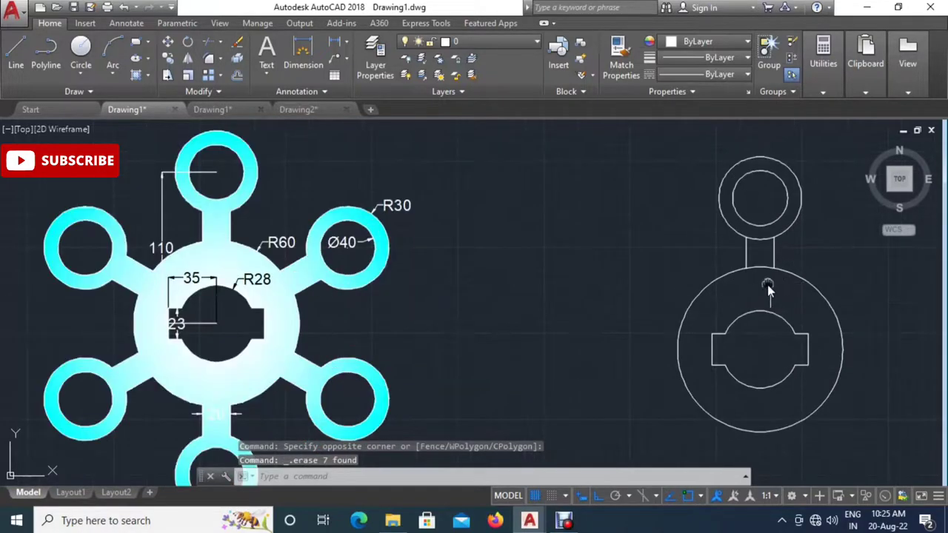
scroll(770, 273, up, 2)
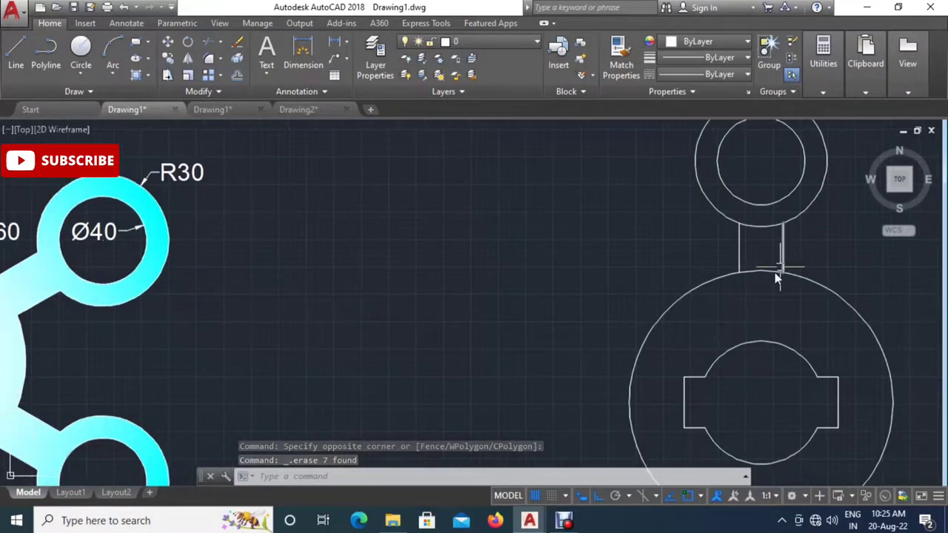
scroll(776, 274, down, 2)
Trim the small and large circle arcs inside the neck so the ring joins the rim.
text(tr)
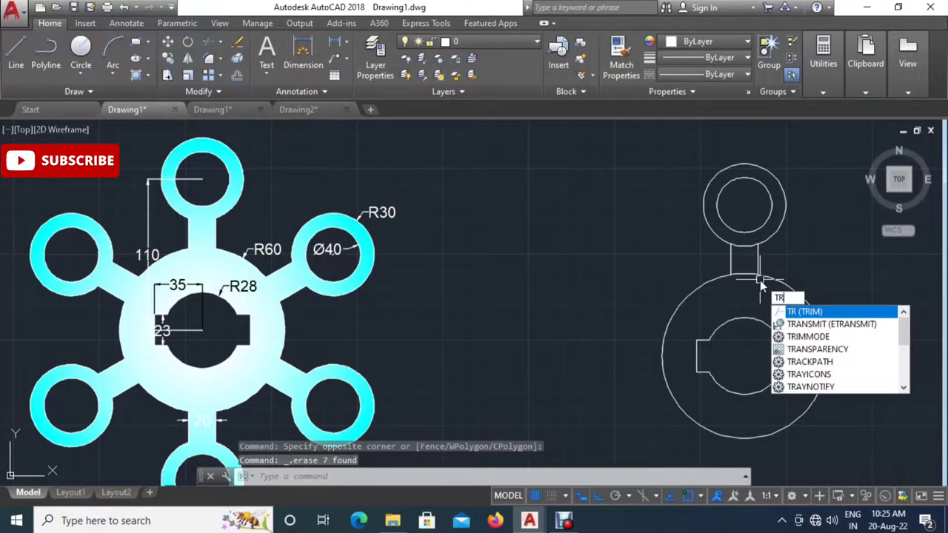
key(Return)
key(Return)
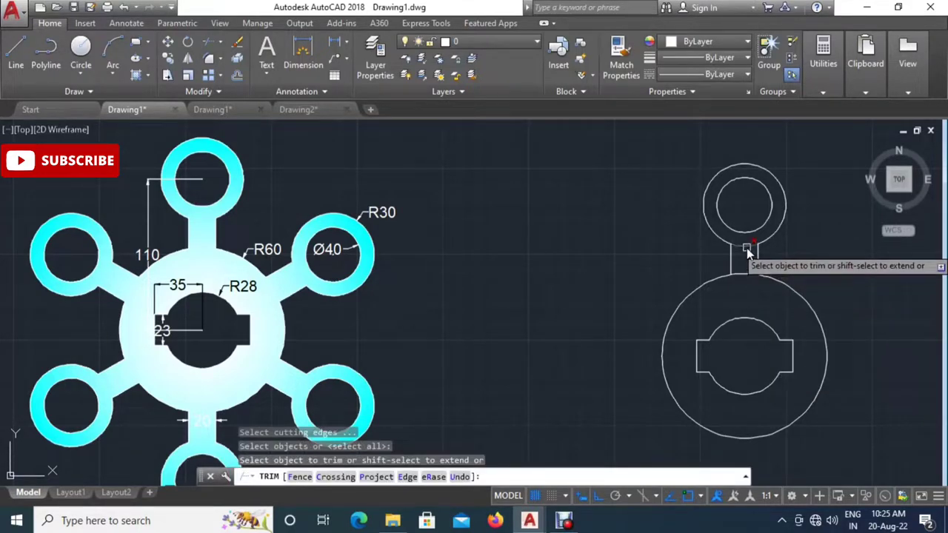
click(746, 248)
click(747, 275)
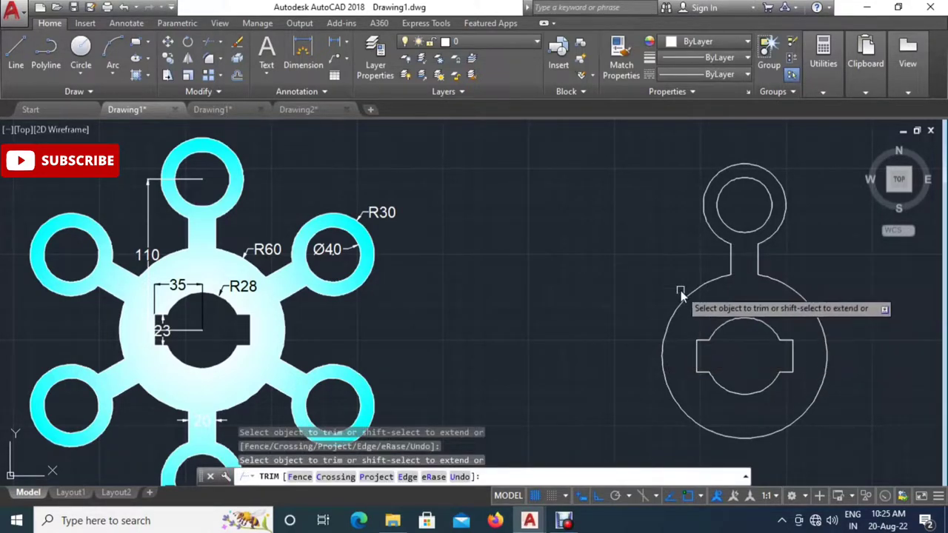
scroll(681, 290, down, 2)
key(Escape)
Polar-array the lobe and neck six times around the hub centre.
click(755, 207)
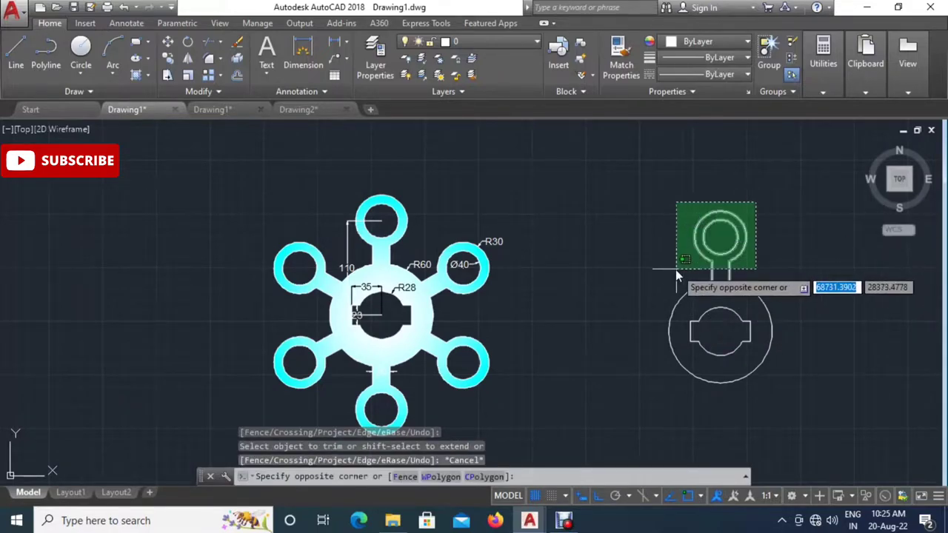
click(675, 270)
middle_drag(747, 273, 725, 275)
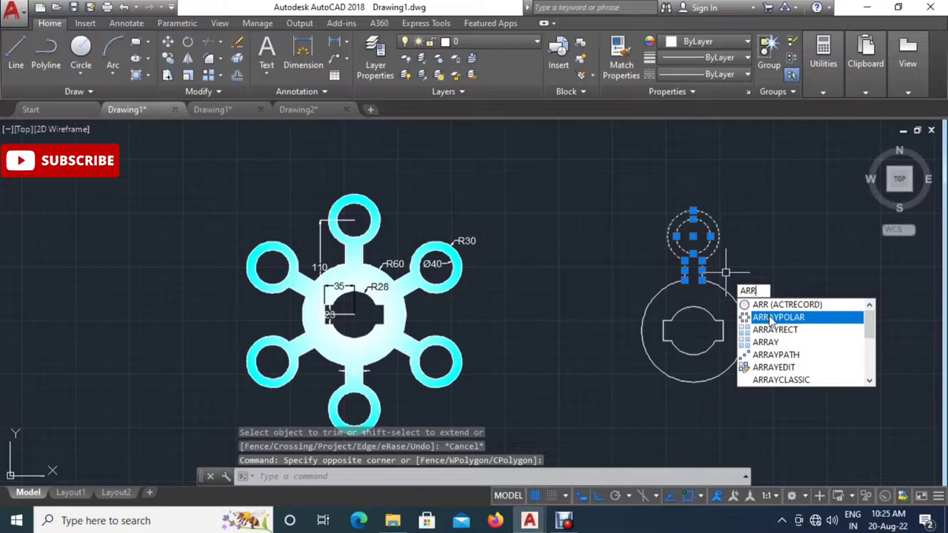
click(771, 319)
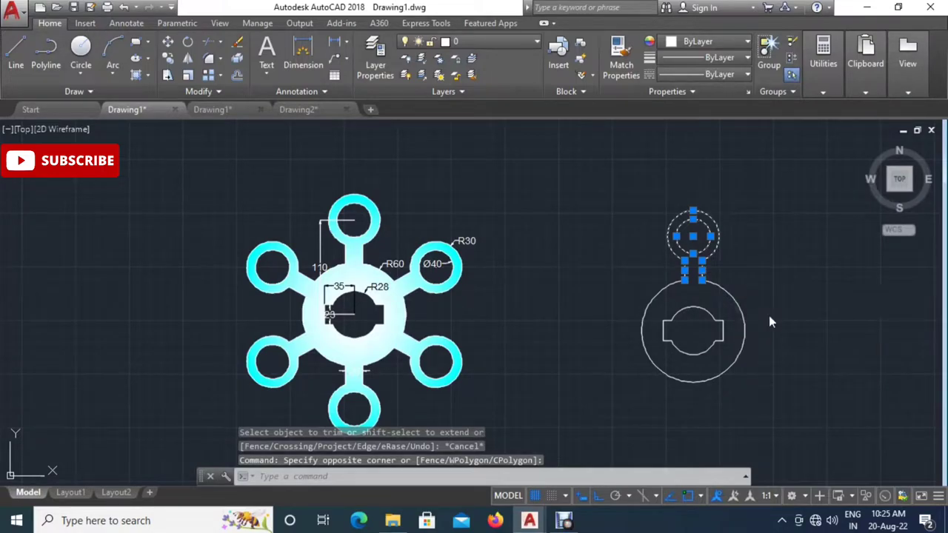
click(694, 335)
key(Escape)
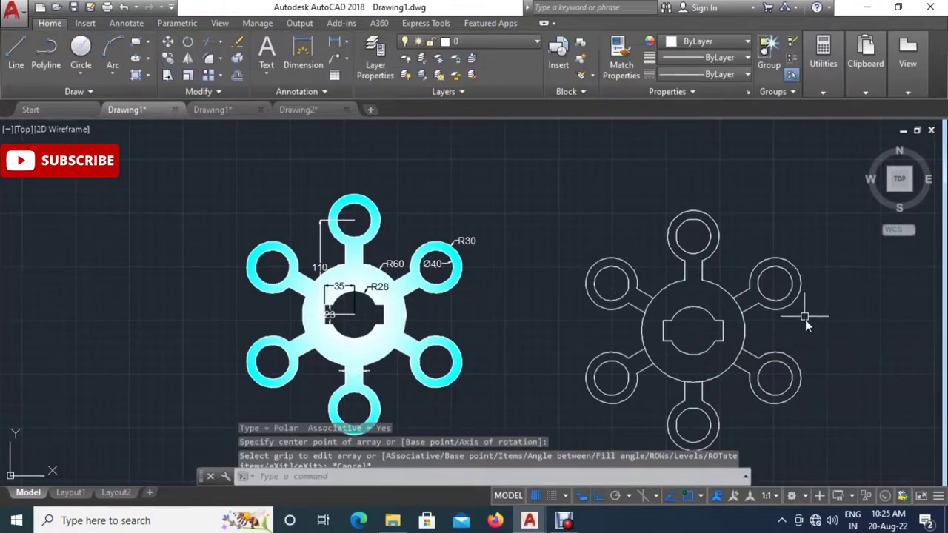
middle_drag(804, 319, 767, 288)
Trim the hub circle arcs inside each arm so the arms merge into the hub.
text(tr)
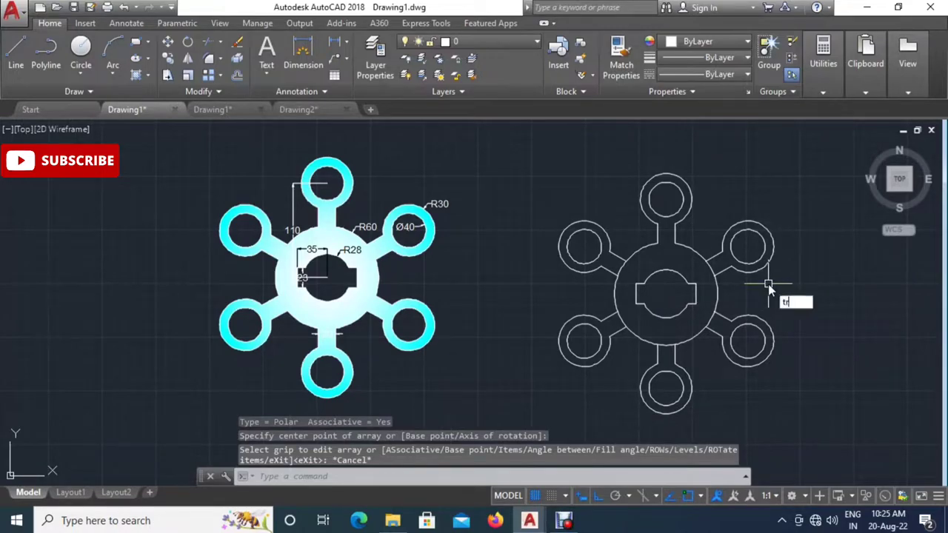
key(Return)
key(Return)
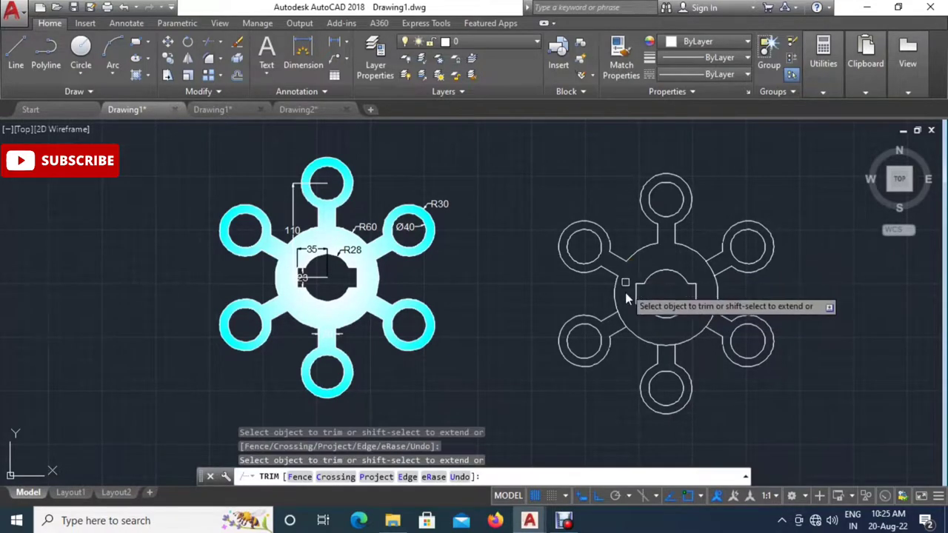
click(619, 326)
click(666, 343)
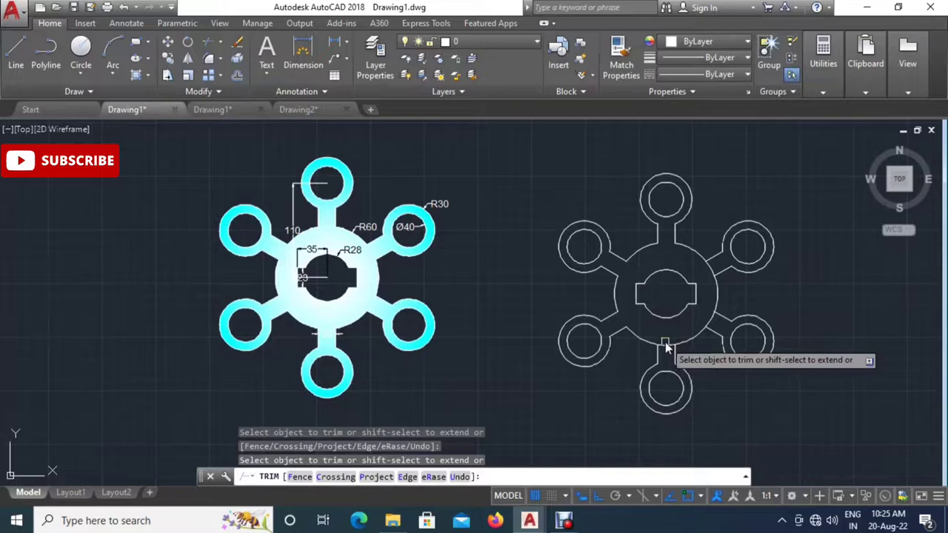
click(708, 274)
key(Escape)
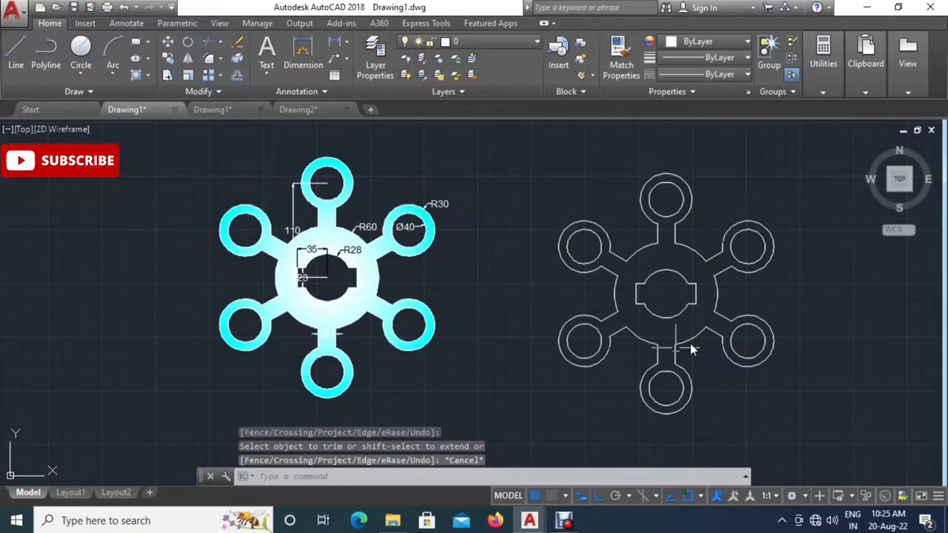
middle_drag(738, 314, 708, 307)
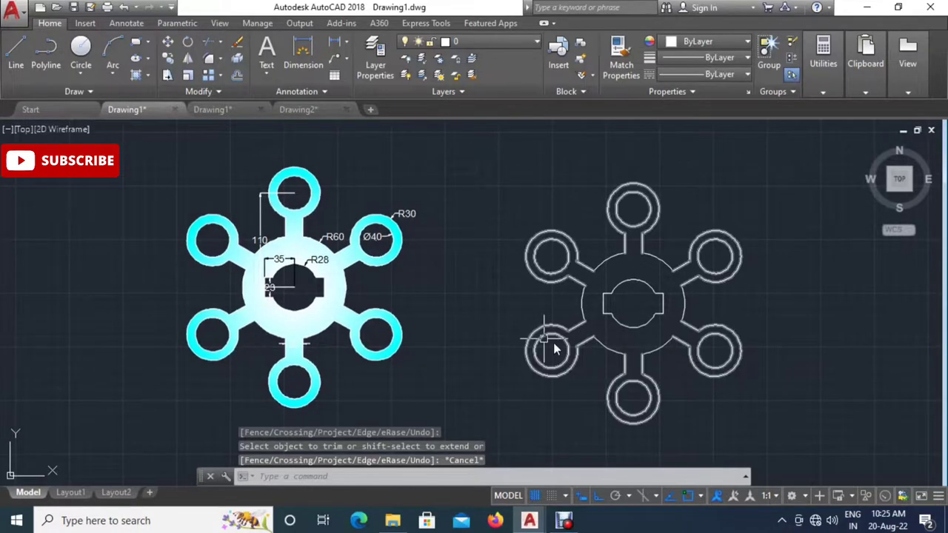
middle_drag(557, 330, 592, 339)
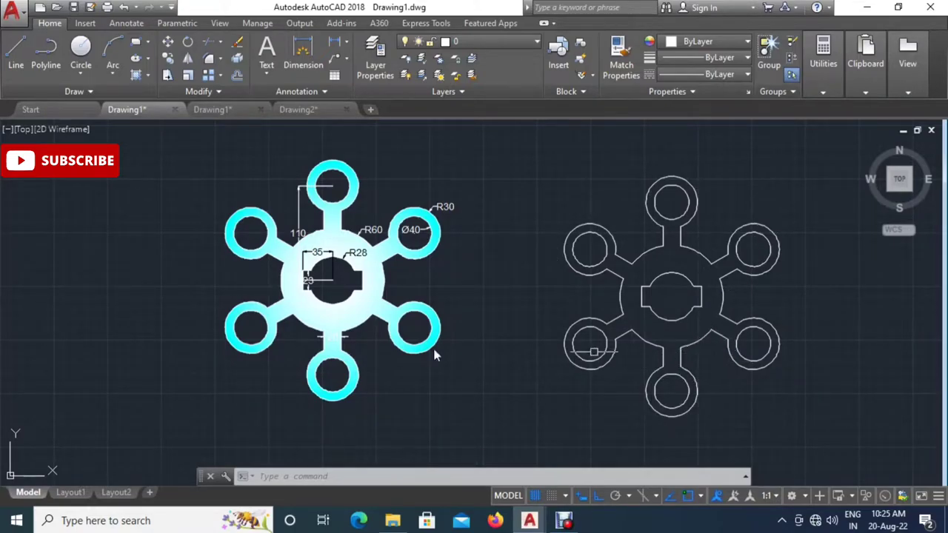
Switch to the other Drawing1 tab and frame the slotted flange reference with R42 hub.
click(232, 109)
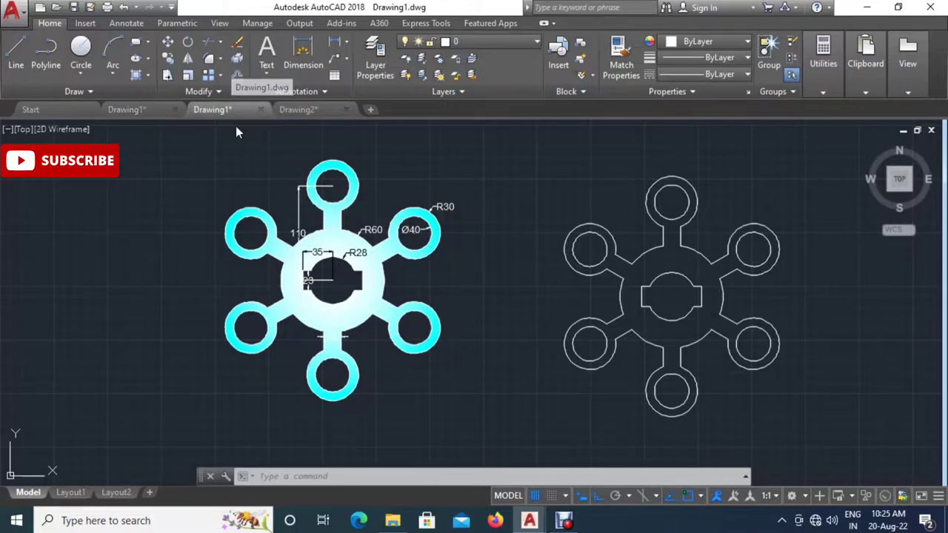
scroll(317, 294, down, 2)
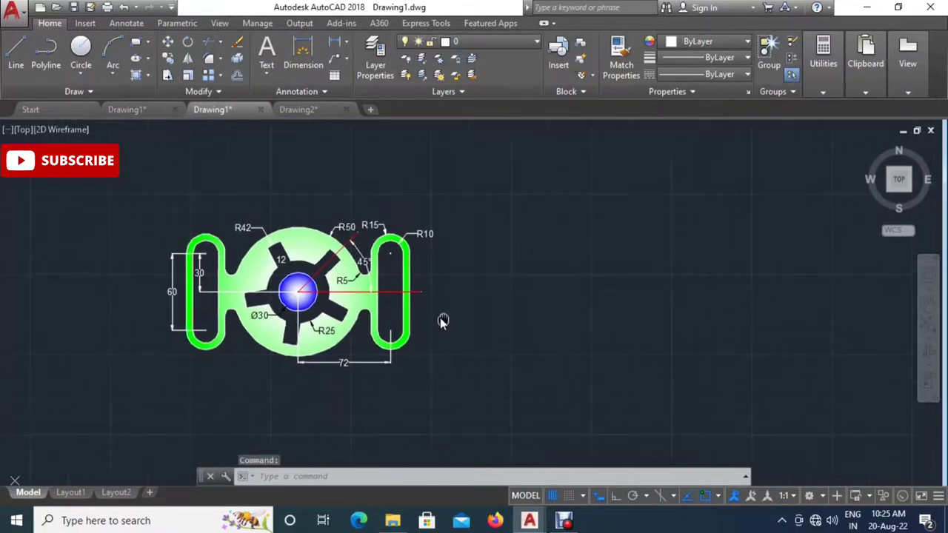
mouse_move(381, 301)
middle_down()
mouse_move(311, 307)
mouse_move(299, 298)
mouse_move(452, 338)
middle_up()
scroll(363, 318, up, 2)
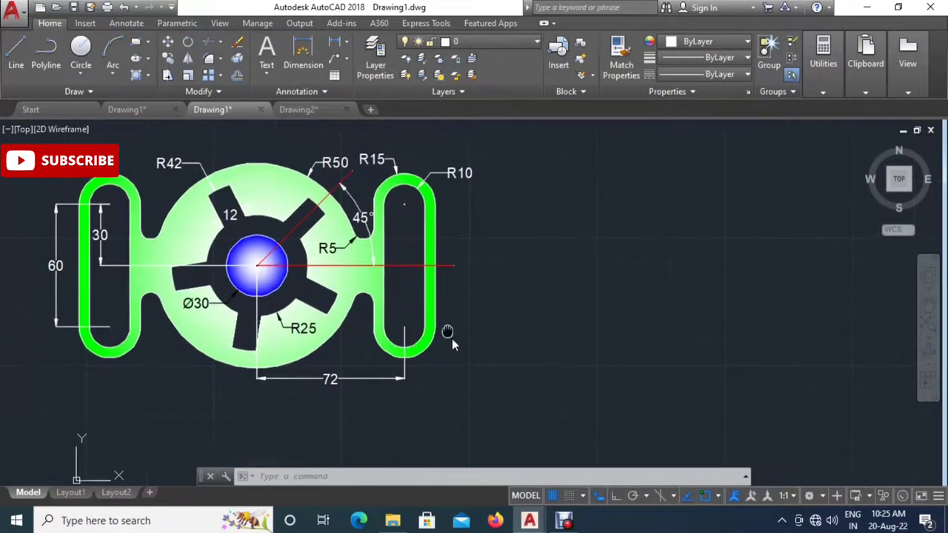
middle_drag(522, 326, 520, 322)
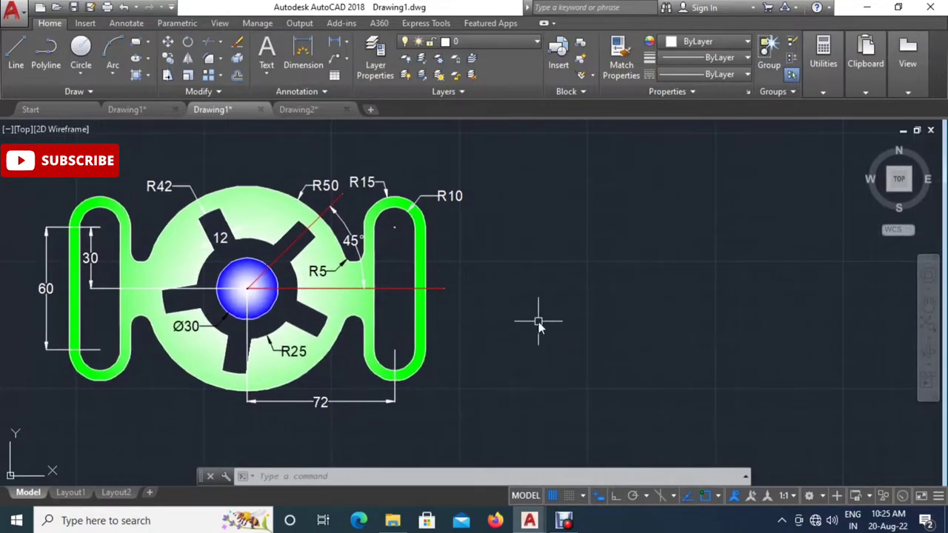
Start the CIRCLE command beside the flange reference.
text(c)
key(Return)
scroll(508, 338, down, 2)
scroll(427, 311, down, 1)
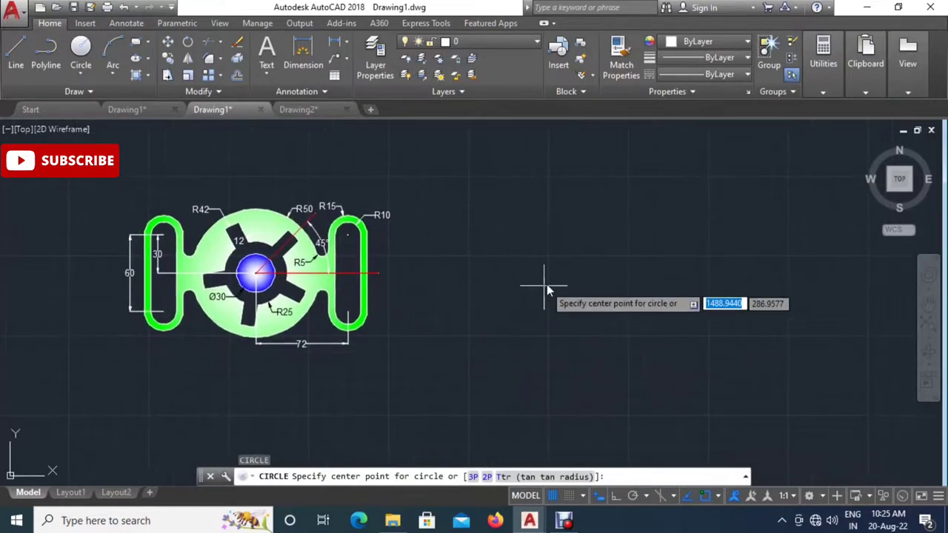
Draw a radius 15 circle to the right of the reference part.
click(608, 271)
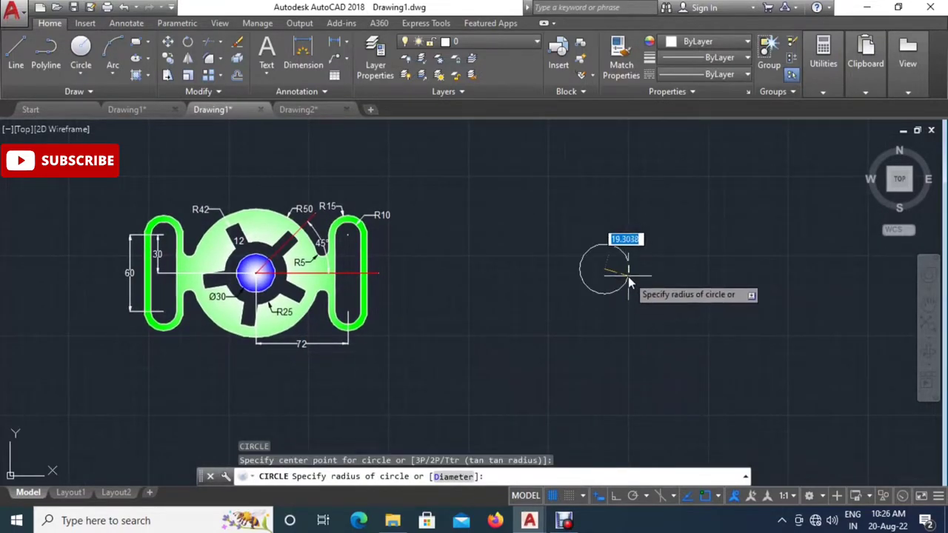
text(1)
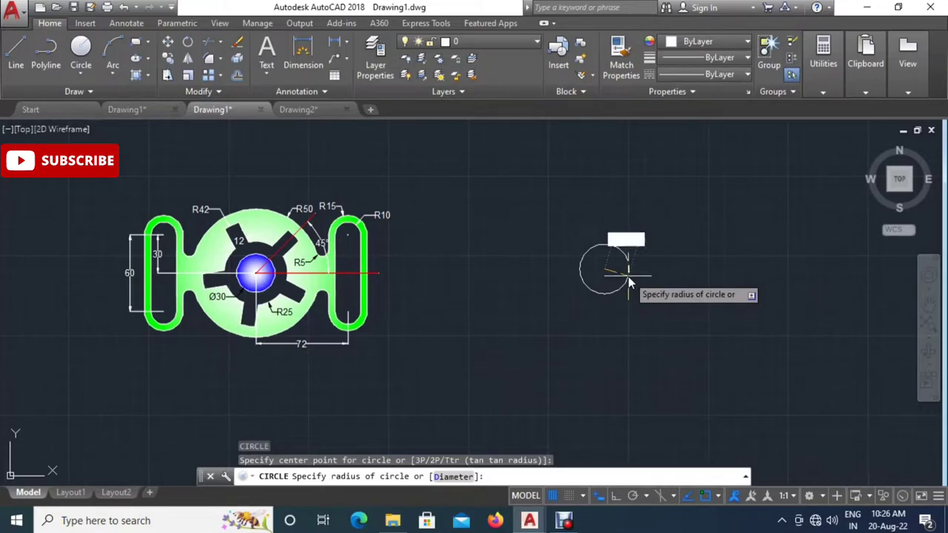
text(5)
key(Return)
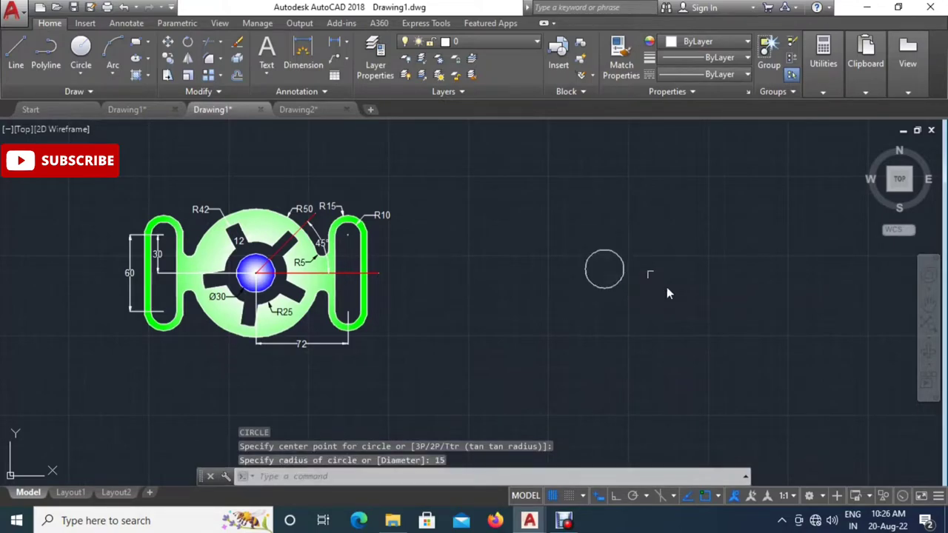
scroll(621, 281, up, 2)
middle_drag(640, 295, 729, 296)
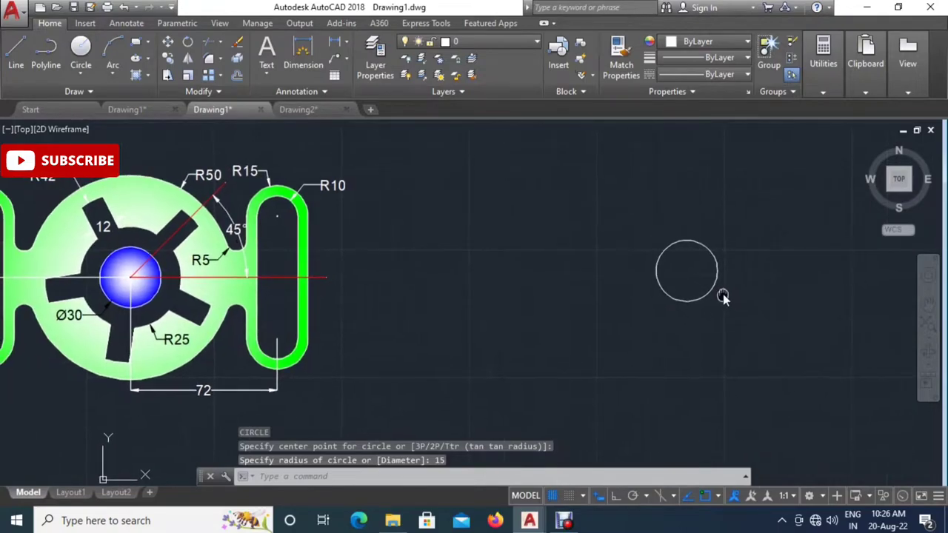
Draw a concentric radius 25 circle around the radius 15 circle.
text(c)
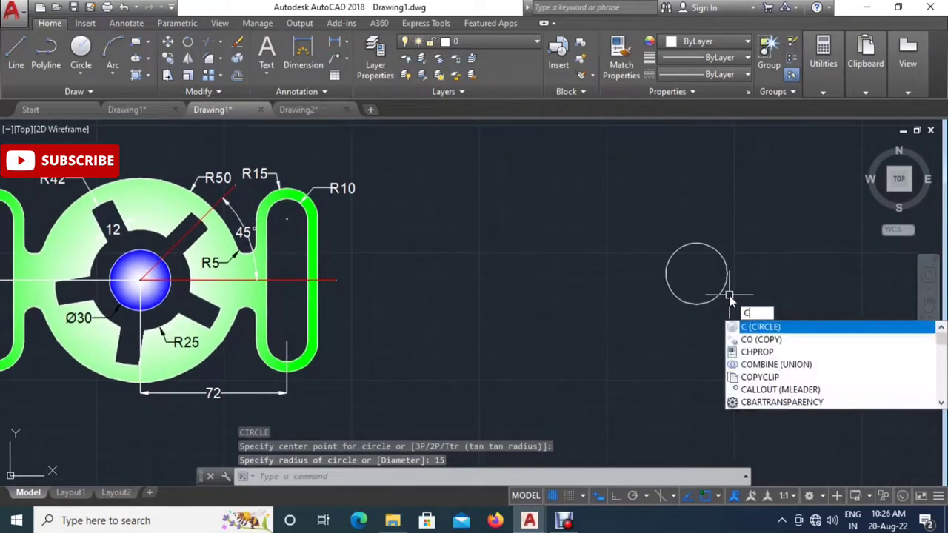
key(Return)
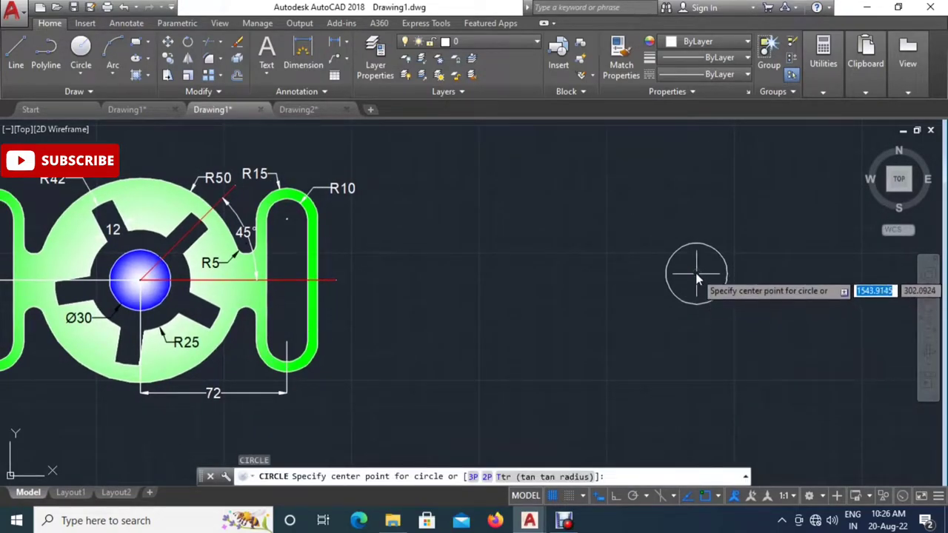
click(696, 274)
text(25)
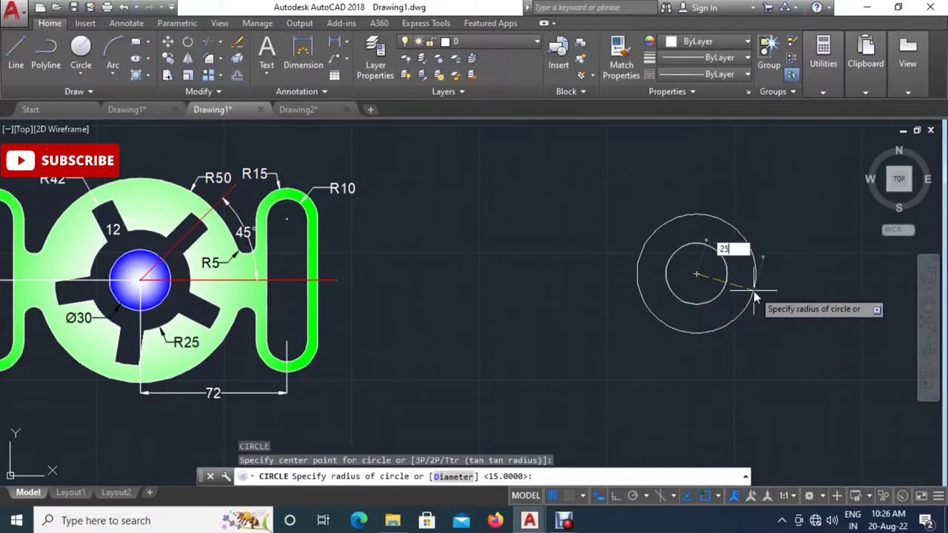
key(Return)
middle_drag(738, 282, 730, 281)
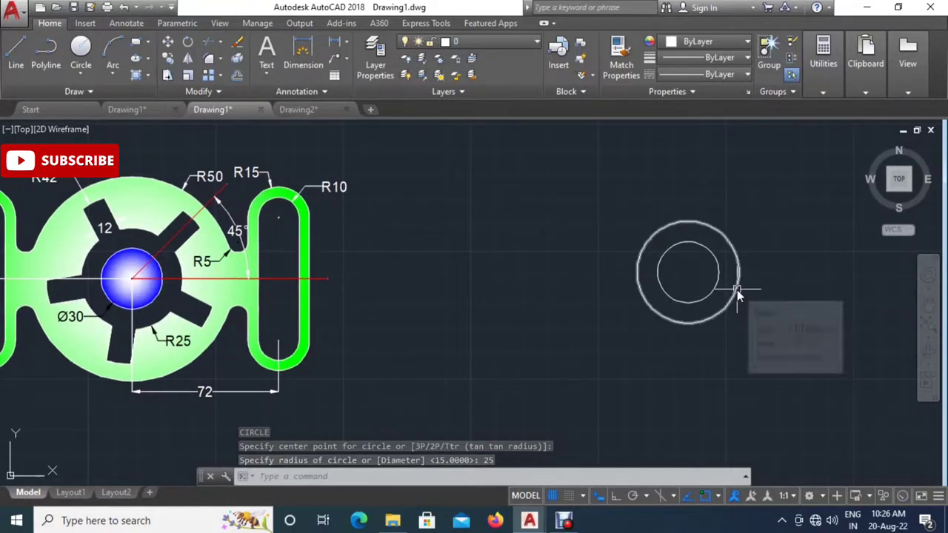
Start the LINE command with the L alias.
text(l)
key(Escape)
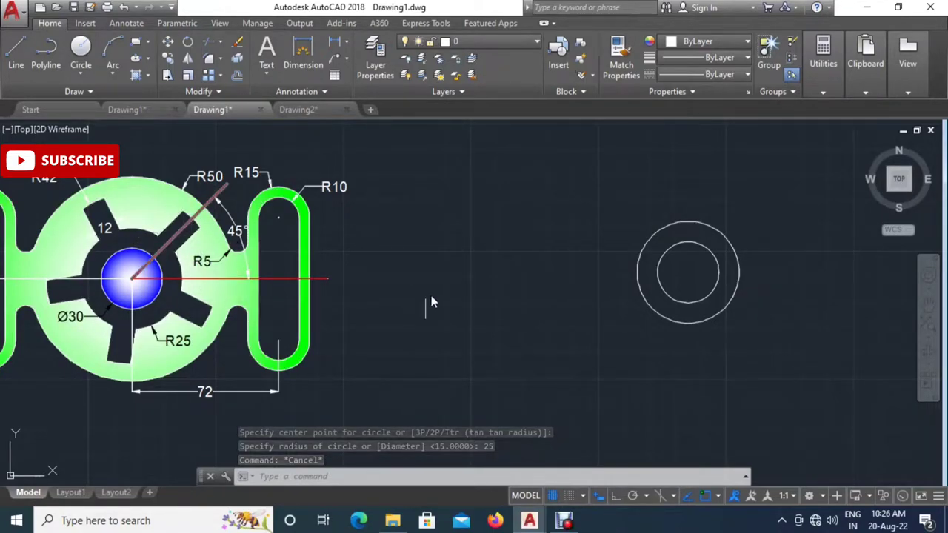
text(l)
key(Return)
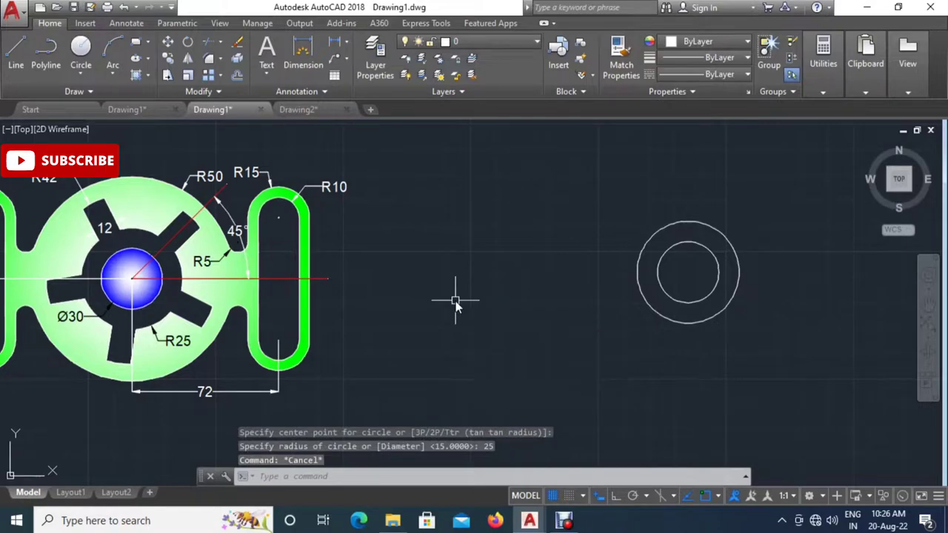
Draw a line from the circles' centre at a 45° angle.
click(688, 273)
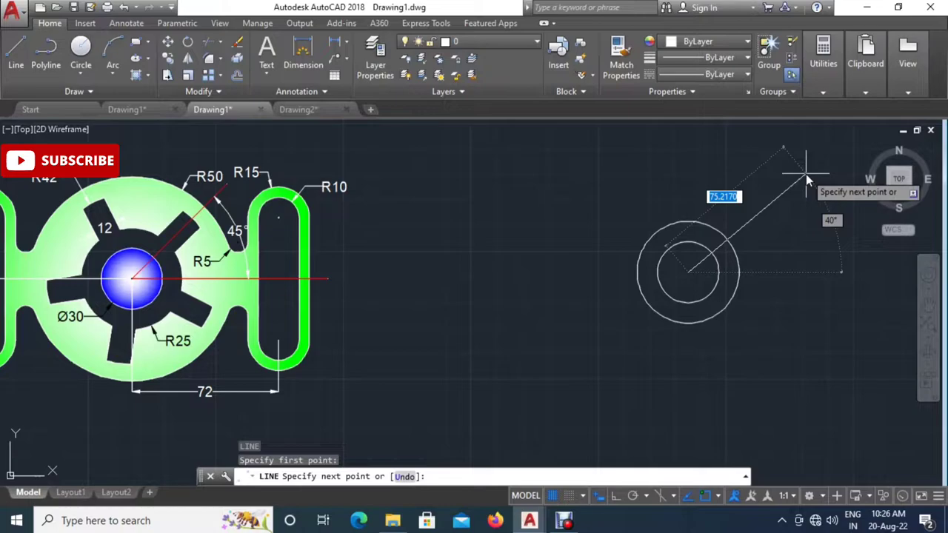
key(Tab)
text(45)
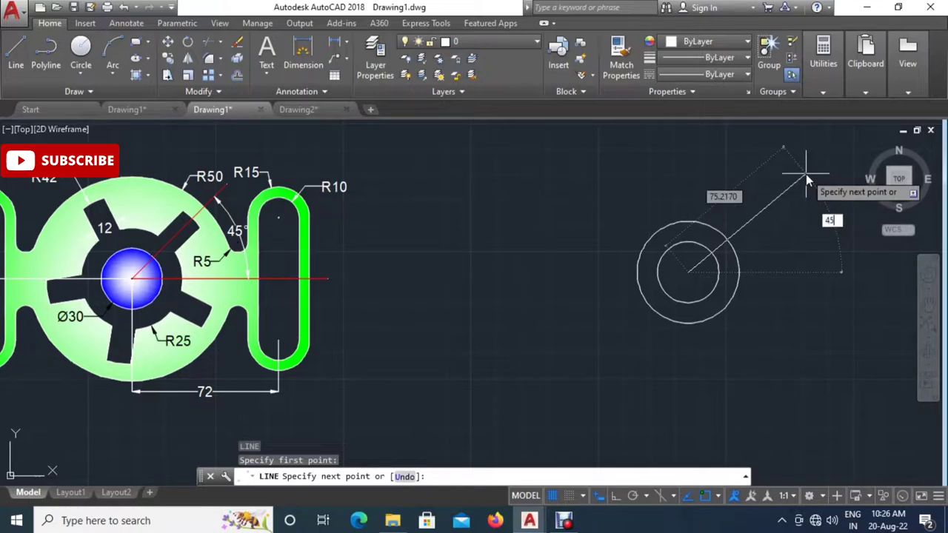
key(Return)
key(Escape)
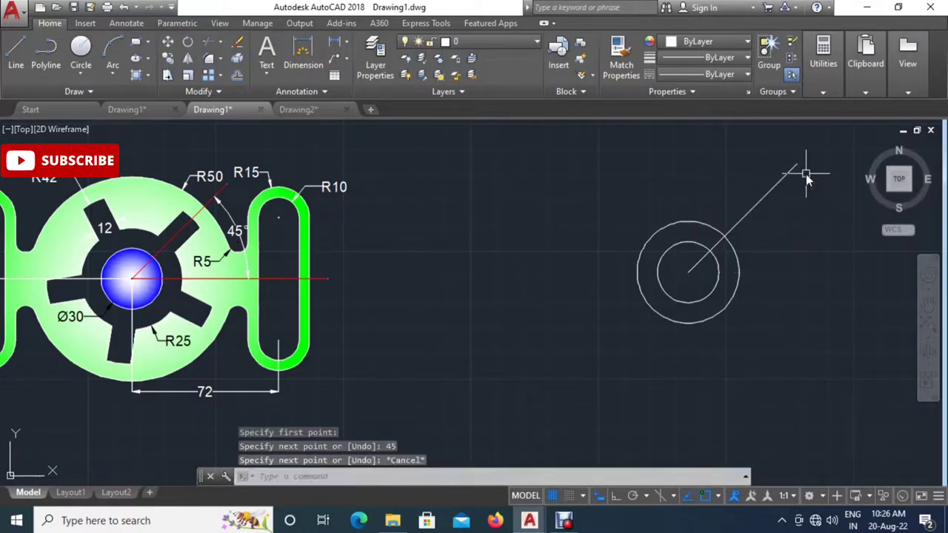
middle_drag(730, 274, 725, 263)
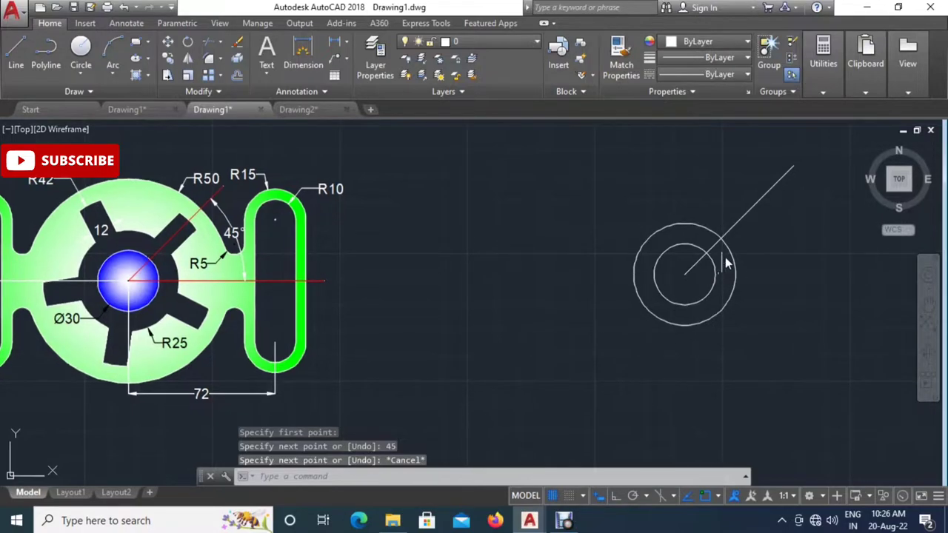
Select the 45° line.
click(739, 222)
scroll(730, 287, up, 2)
scroll(732, 297, down, 2)
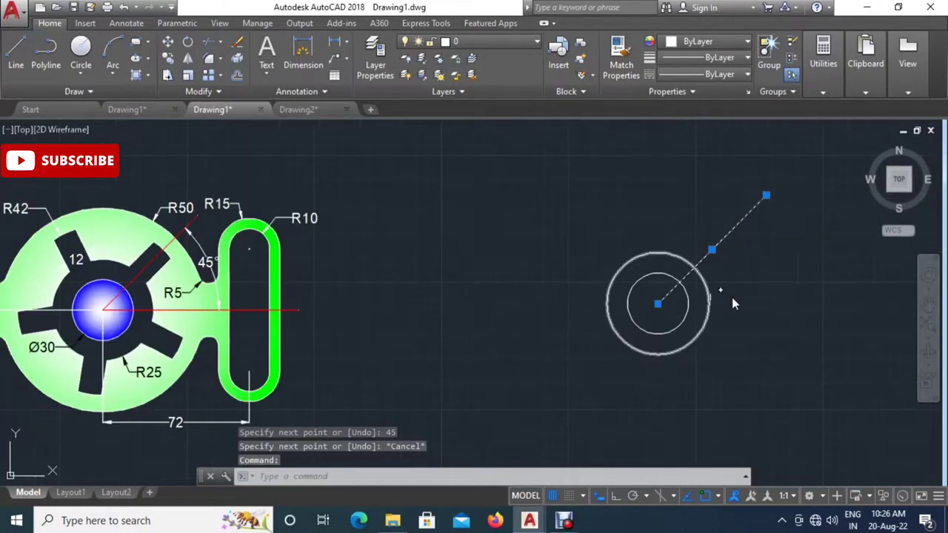
scroll(716, 290, up, 1)
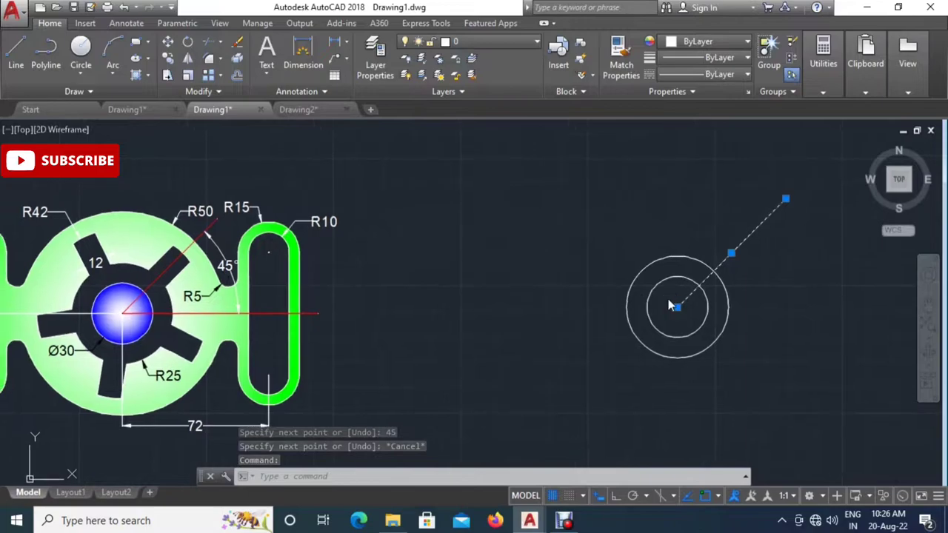
scroll(700, 296, down, 1)
Copy the 45° line 6 units toward 135° (up-left).
text(co)
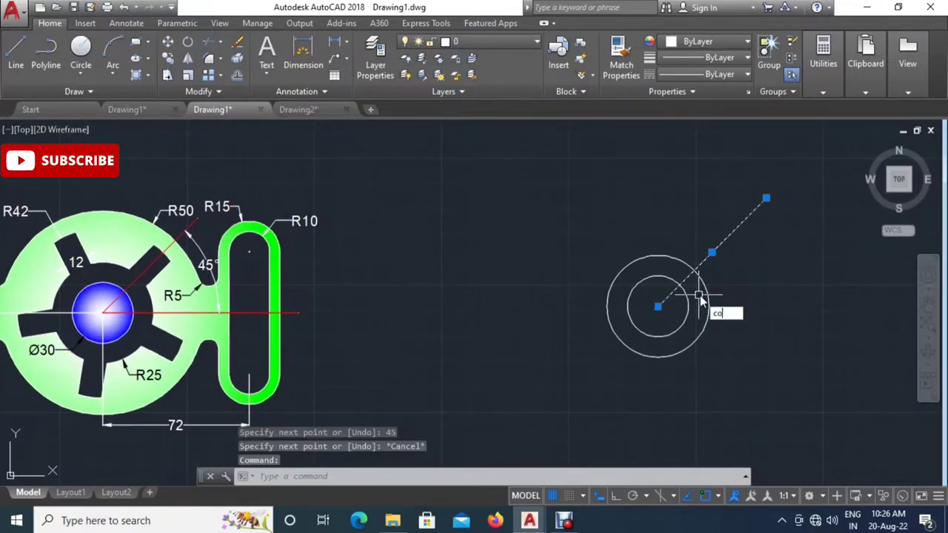
key(Return)
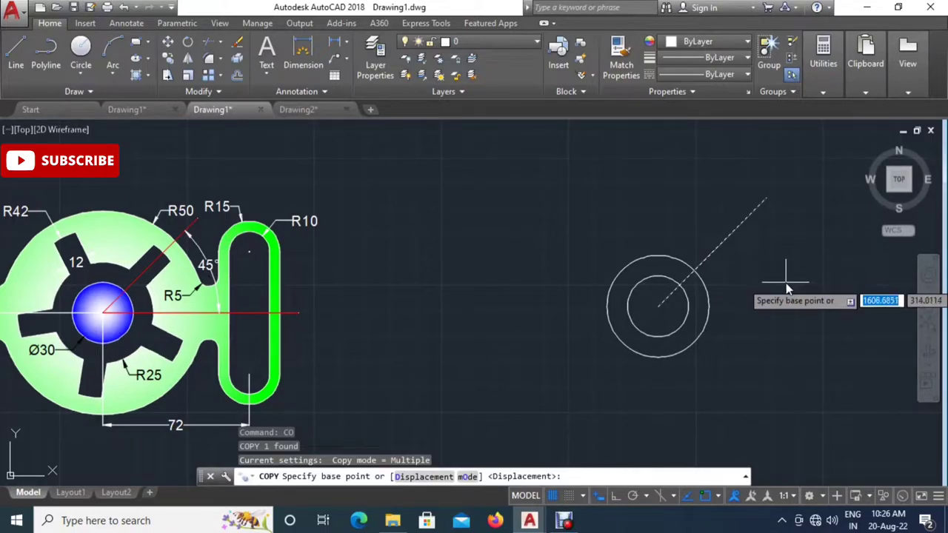
click(785, 283)
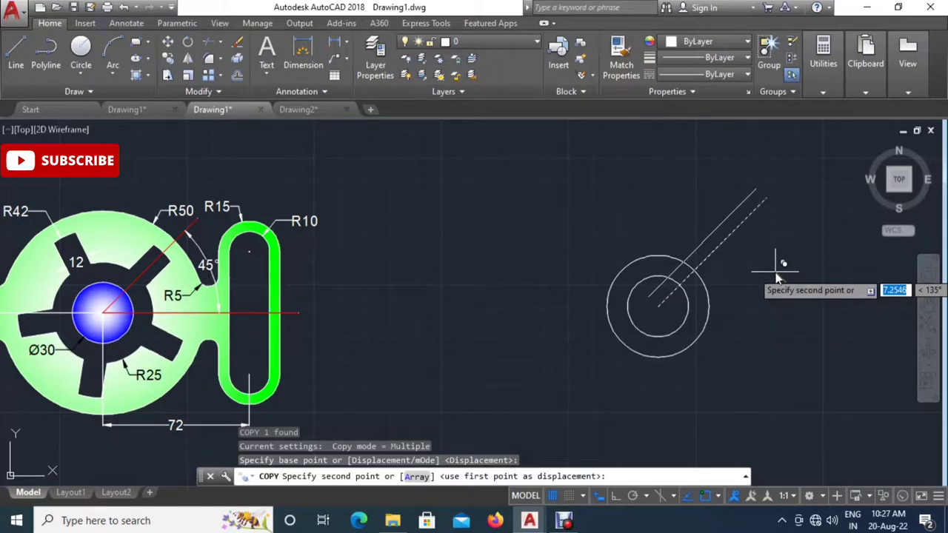
key(Return)
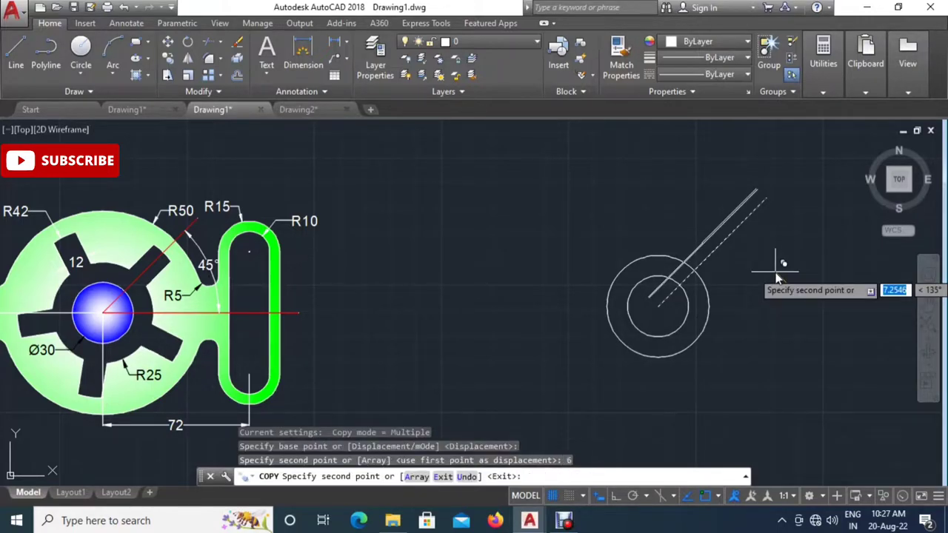
key(Escape)
Copy the 45° line again 6 units toward 315° (down-right).
click(734, 230)
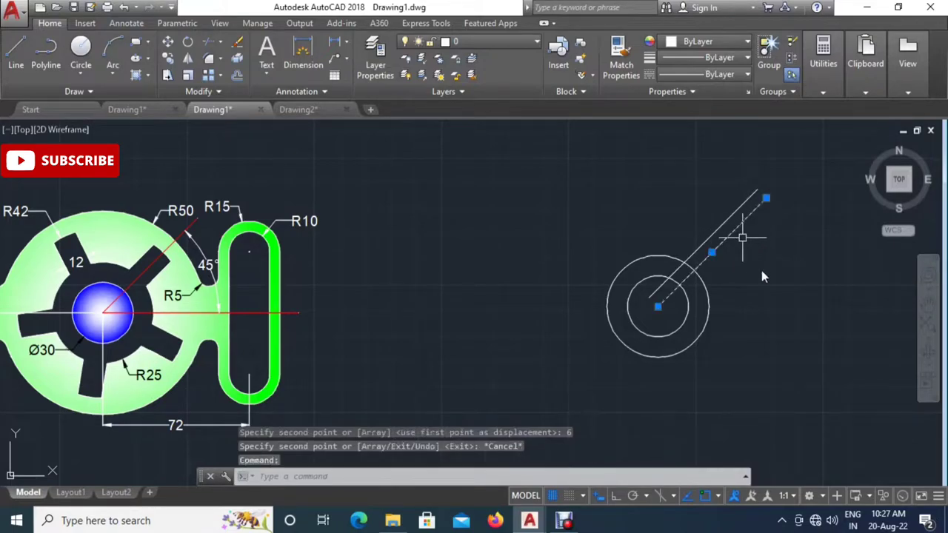
key(Return)
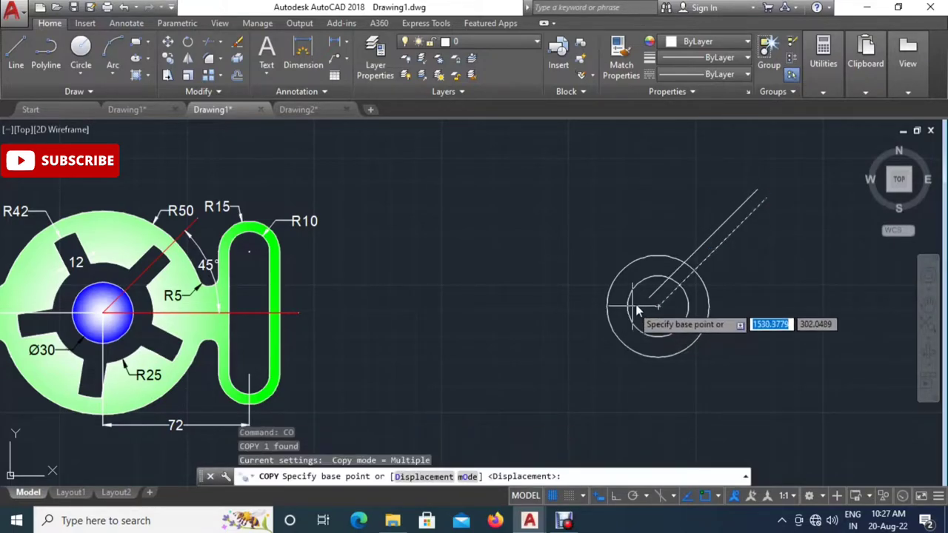
click(651, 307)
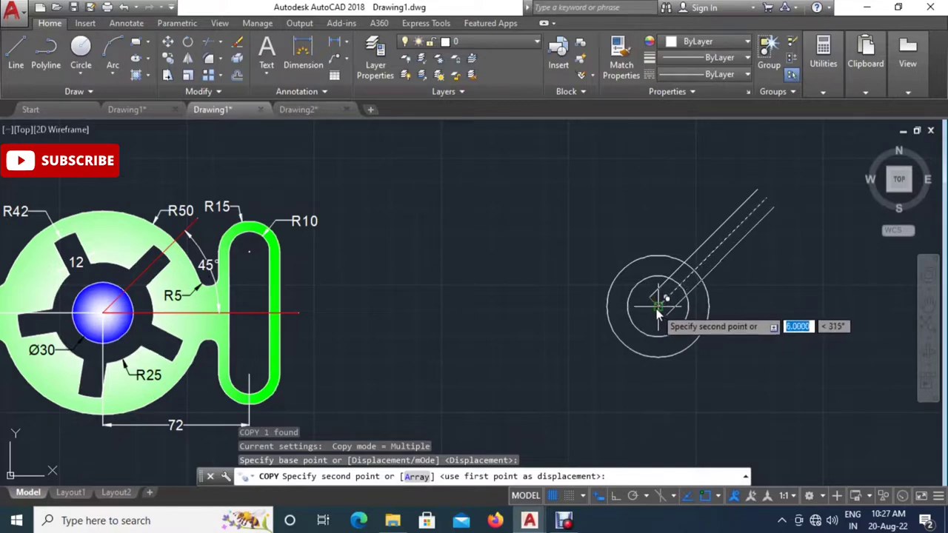
click(656, 309)
key(Escape)
middle_drag(750, 304, 755, 310)
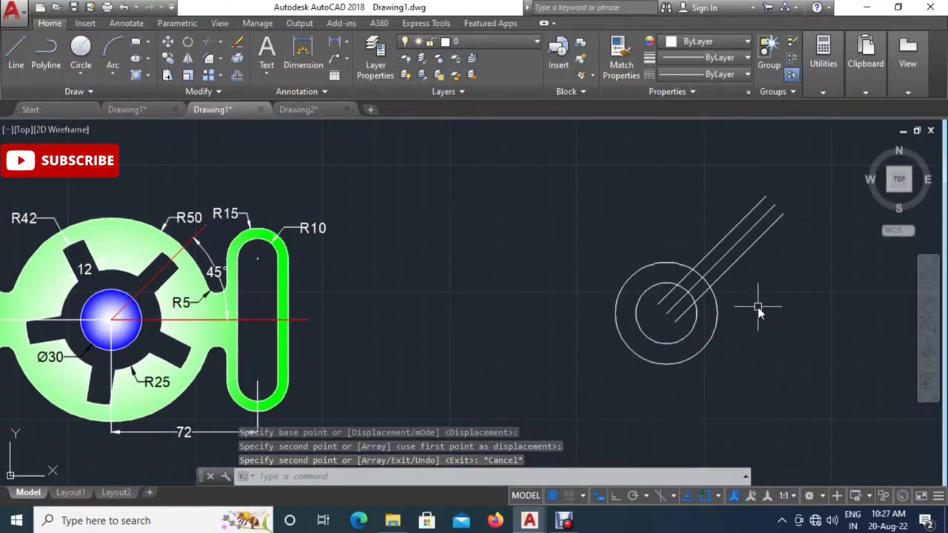
Reframe the view around the flange drawing after cancelling a circle.
text(c)
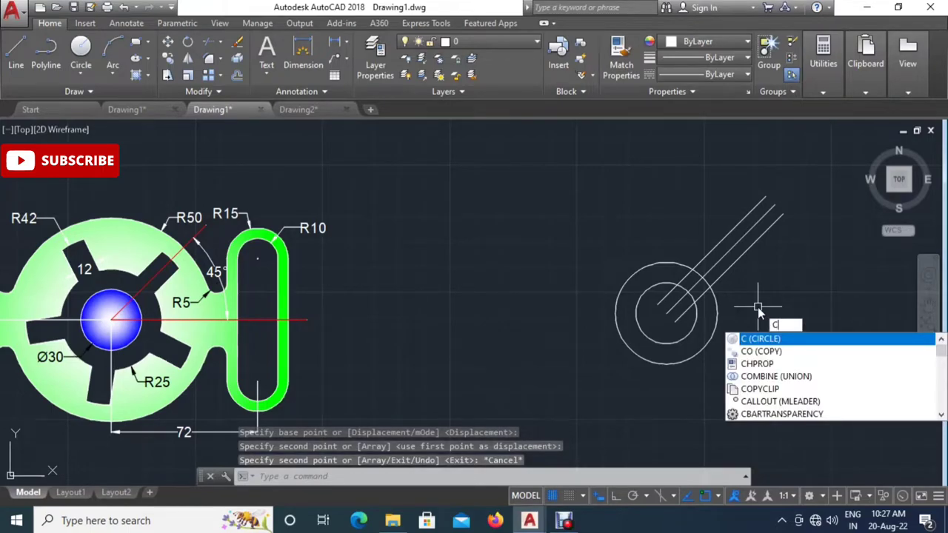
key(Return)
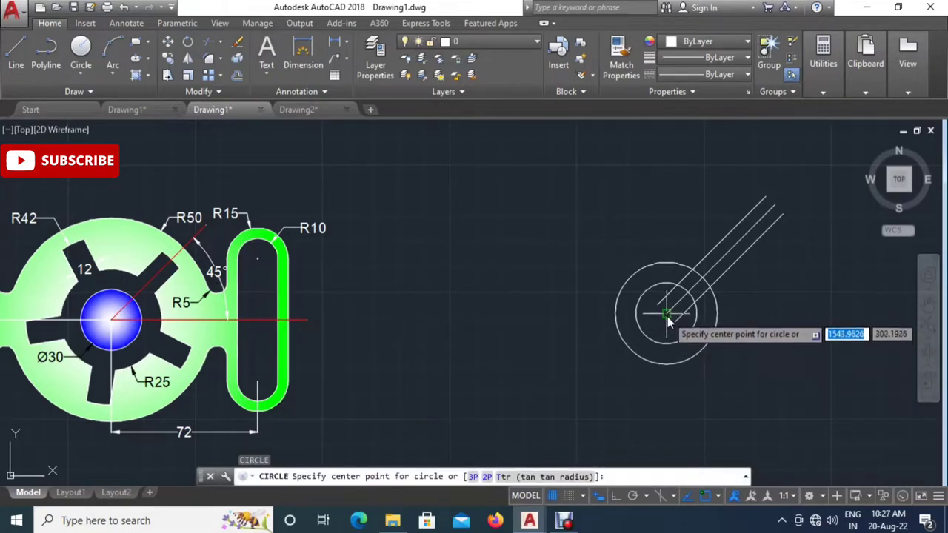
key(Escape)
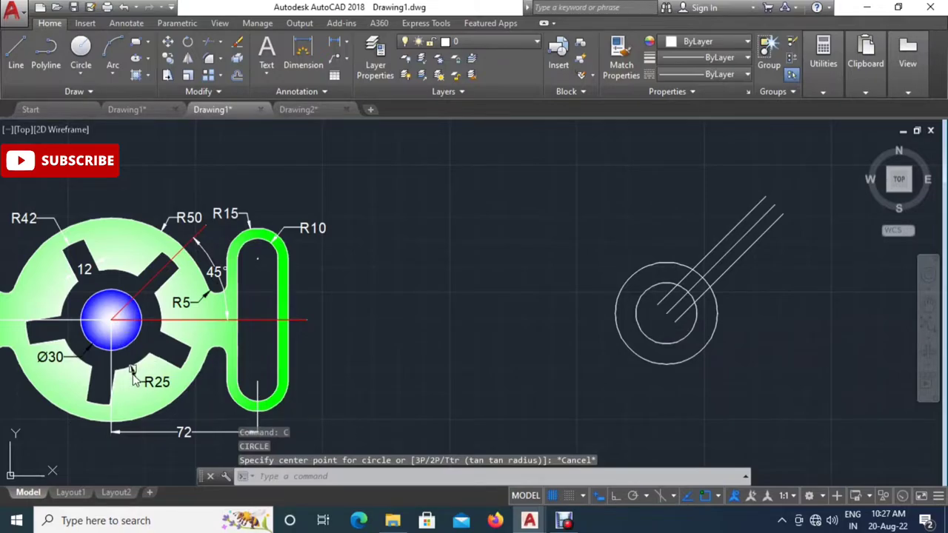
middle_drag(131, 381, 163, 381)
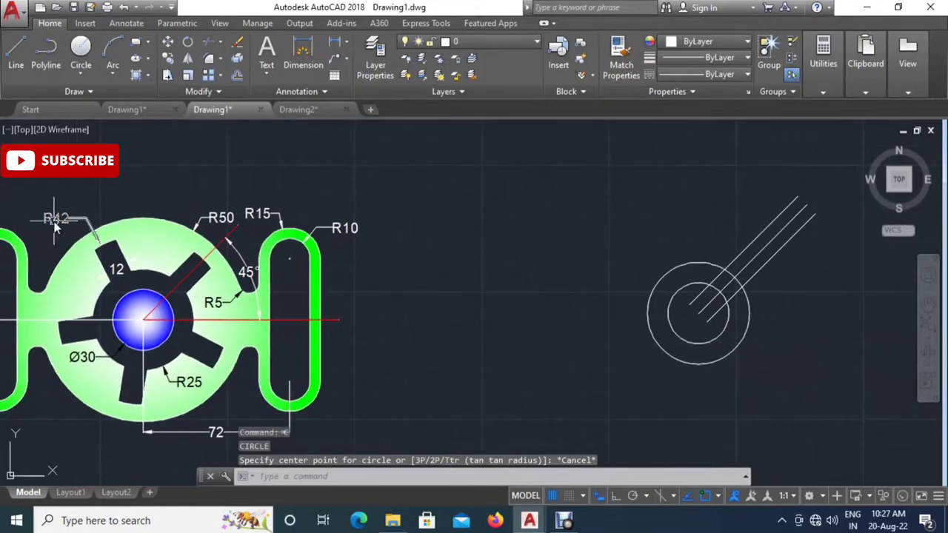
scroll(56, 225, up, 5)
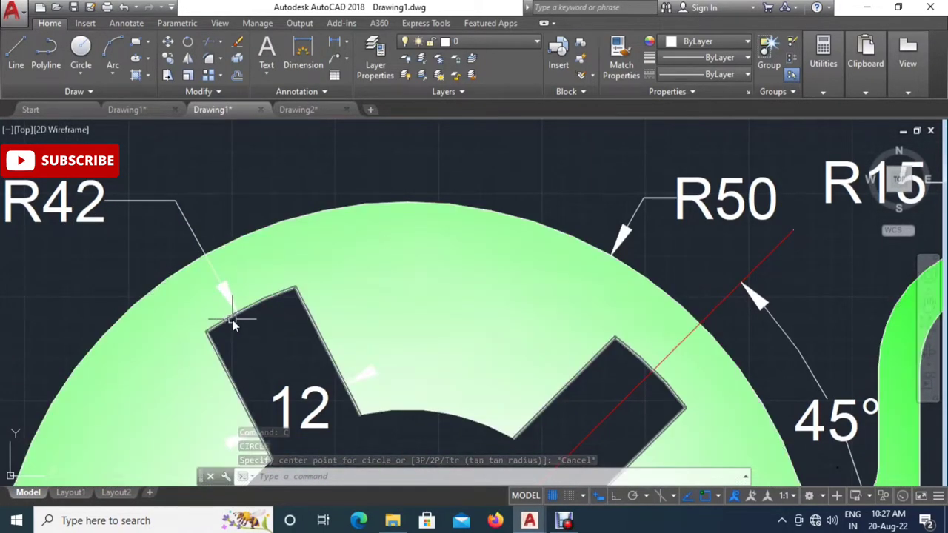
scroll(207, 273, down, 2)
scroll(146, 206, down, 3)
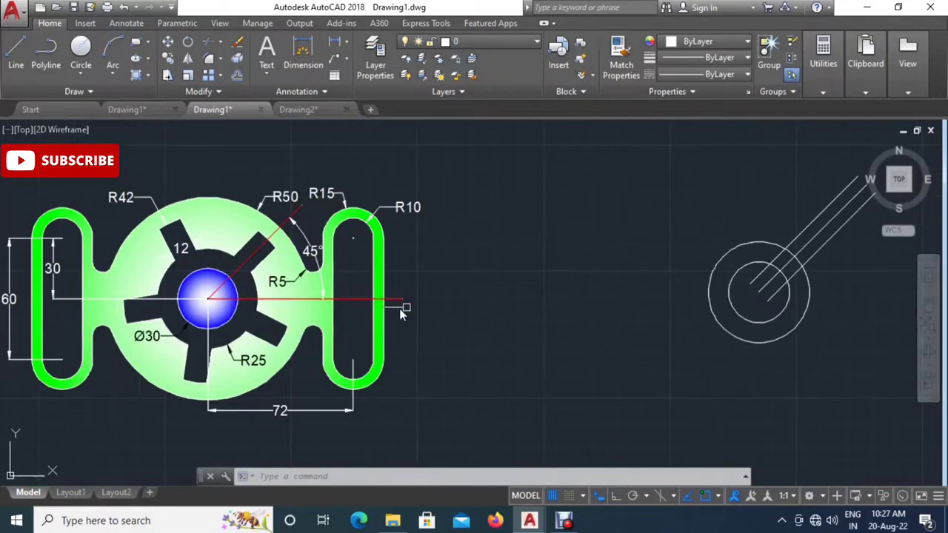
scroll(401, 314, down, 1)
scroll(208, 293, down, 3)
scroll(454, 297, up, 4)
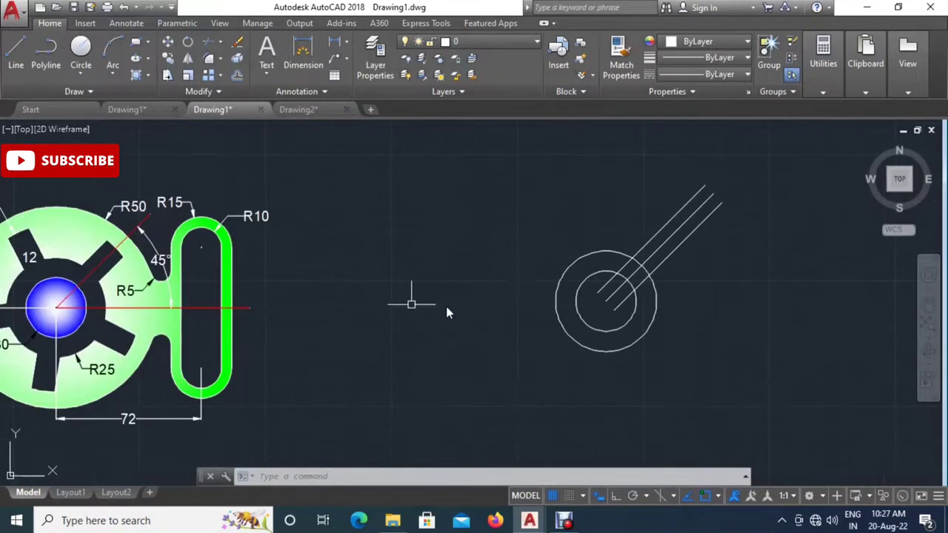
middle_drag(446, 311, 495, 296)
text(c)
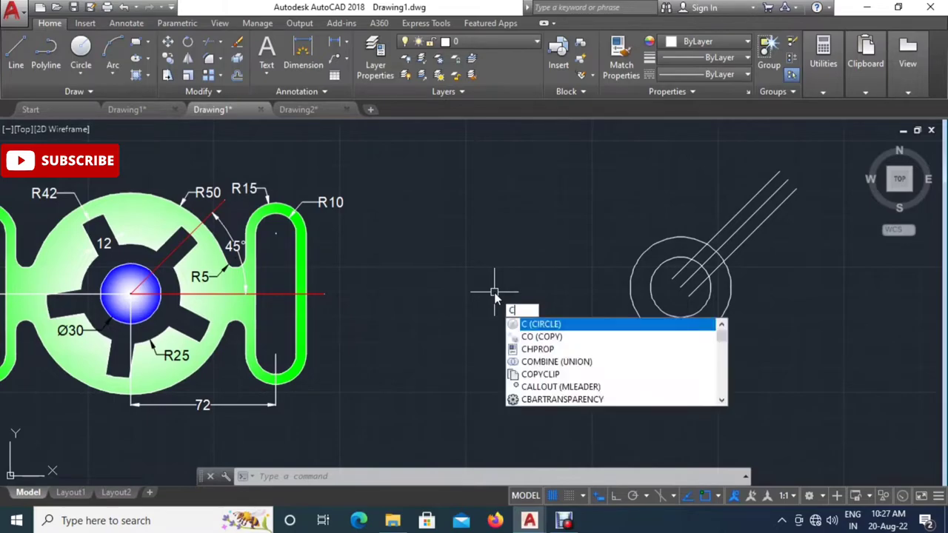
Draw a circle centred on the flange centre, entering radius 42.
key(Return)
click(682, 291)
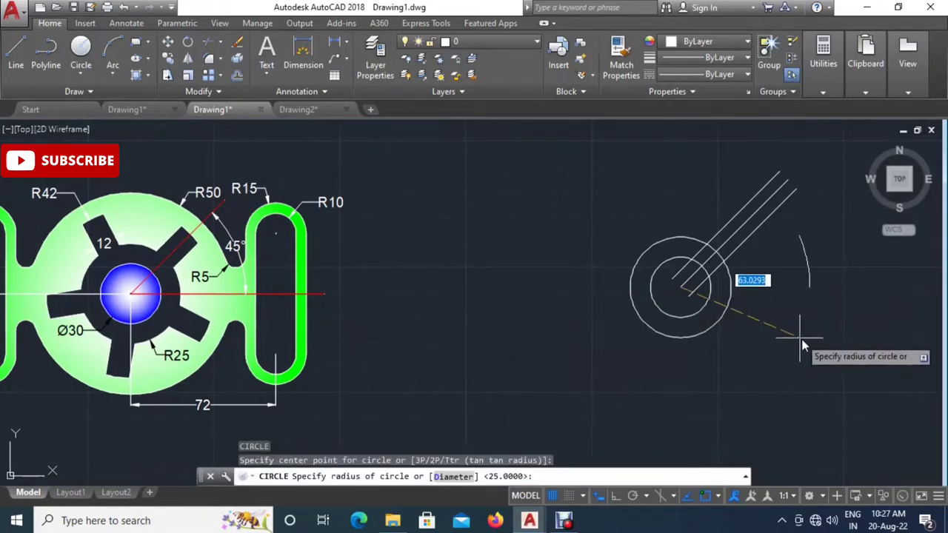
text(42)
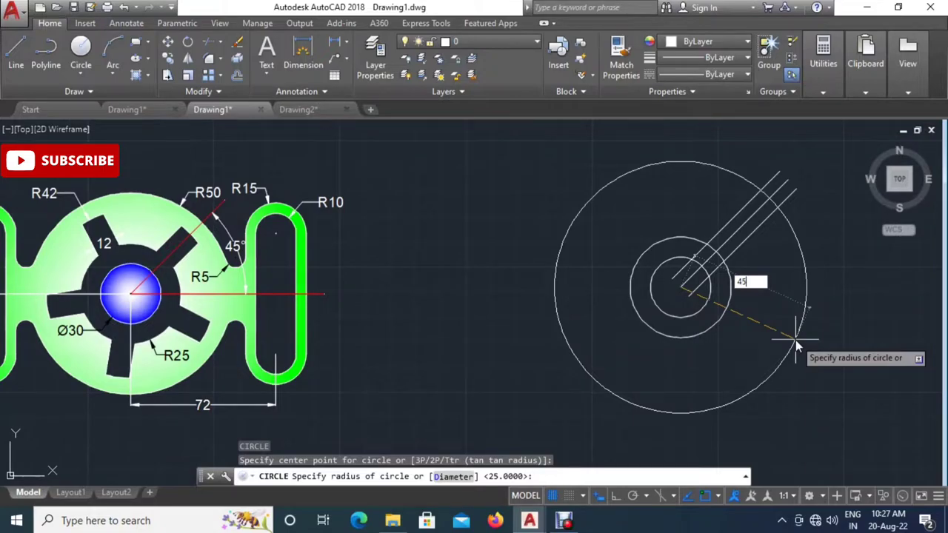
key(Return)
middle_drag(702, 333, 707, 336)
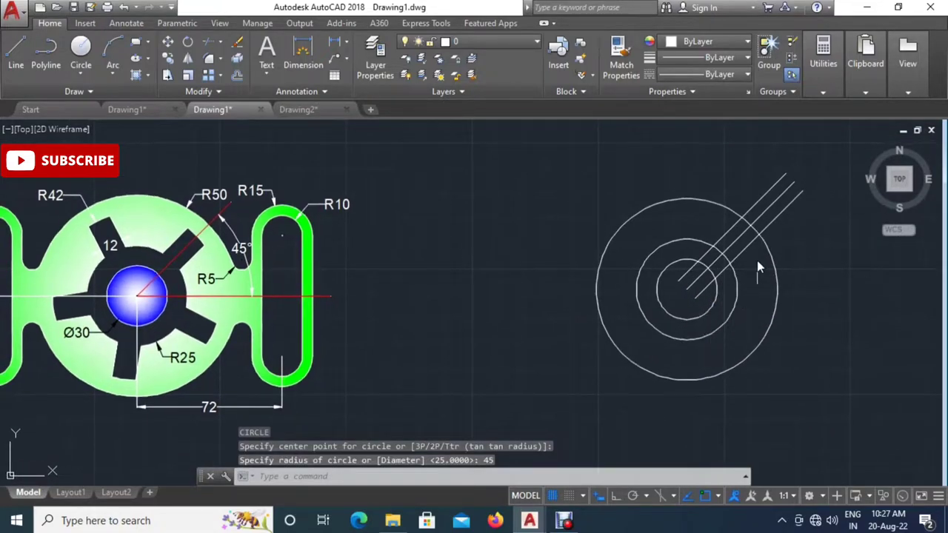
Delete the middle 45° line, leaving the two parallel edges.
click(742, 238)
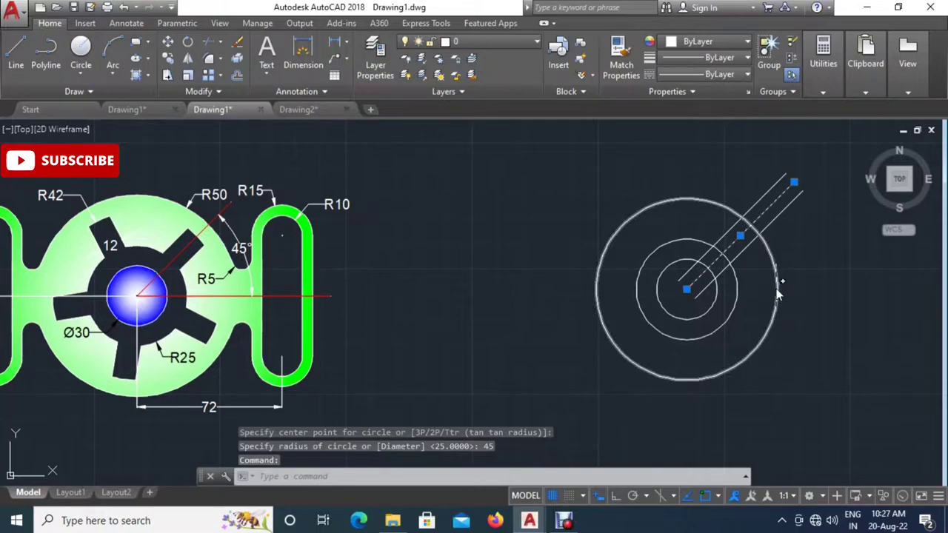
key(Delete)
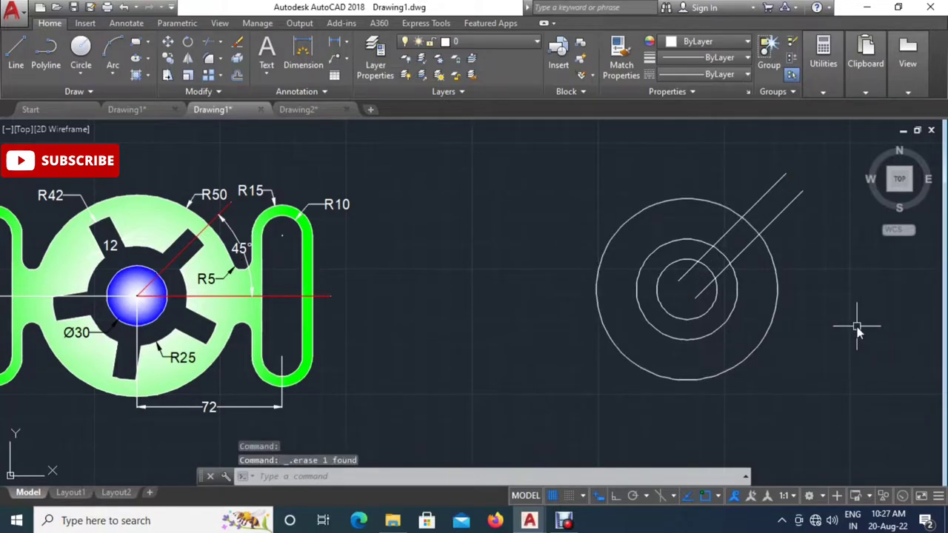
text(tr)
key(Return)
key(Return)
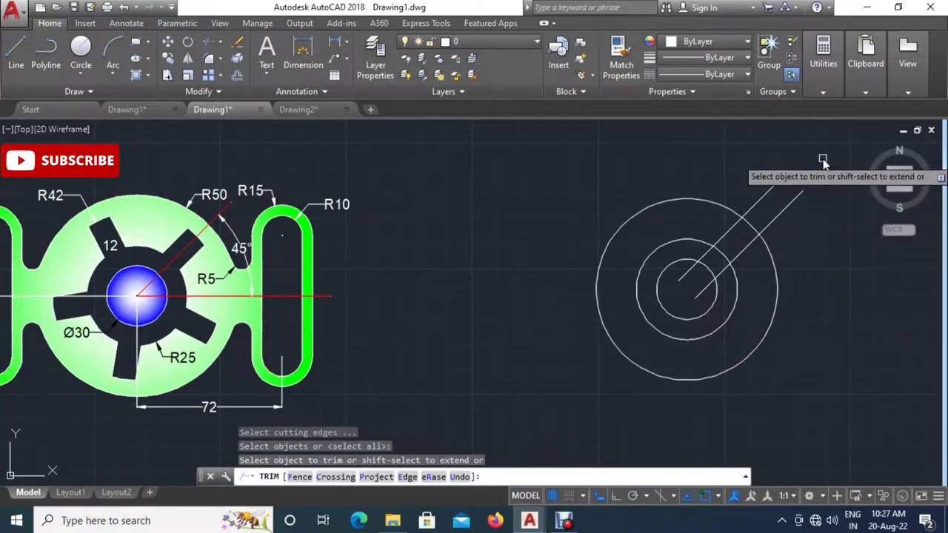
Trim the line ends, outer circle and slot arc into an angled tab on the ring.
click(822, 159)
click(769, 208)
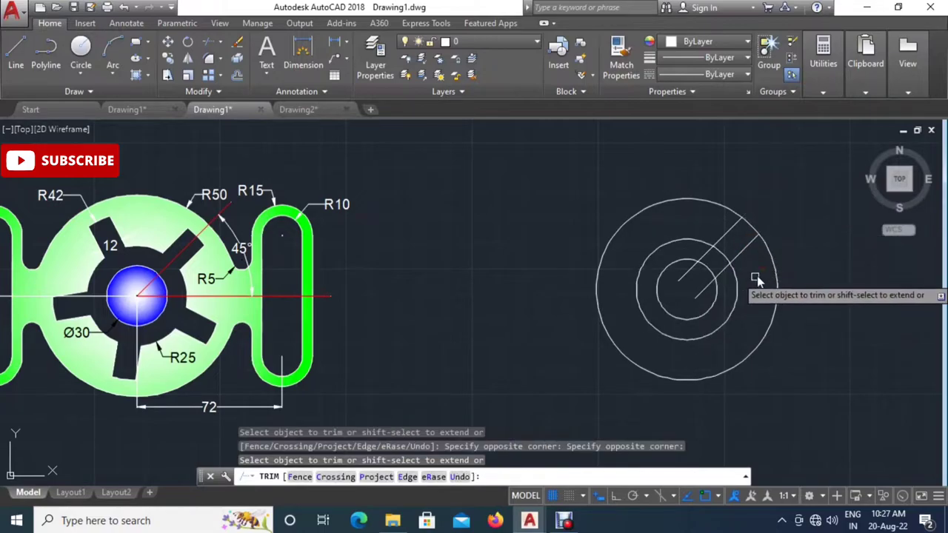
click(775, 259)
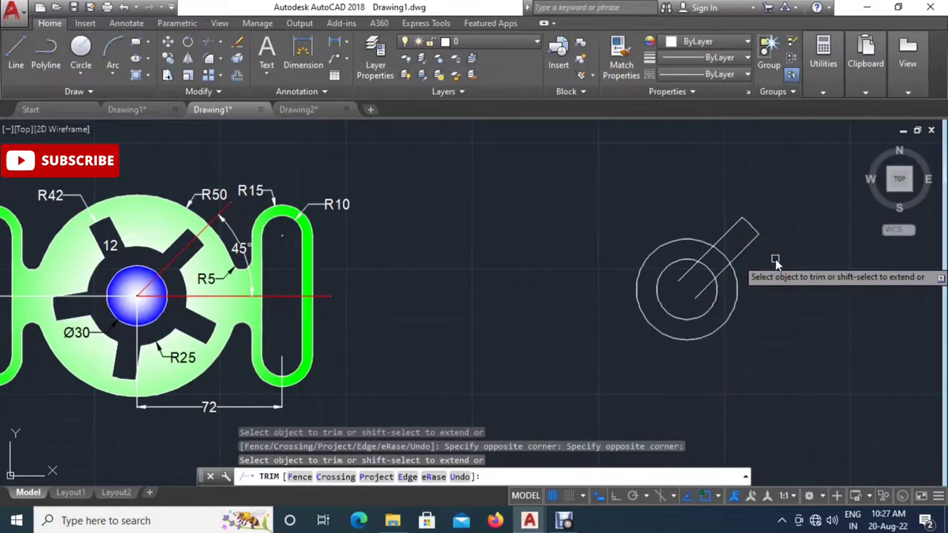
click(707, 257)
key(Escape)
Erase the inner diagonal lines and select the finished tab.
click(707, 267)
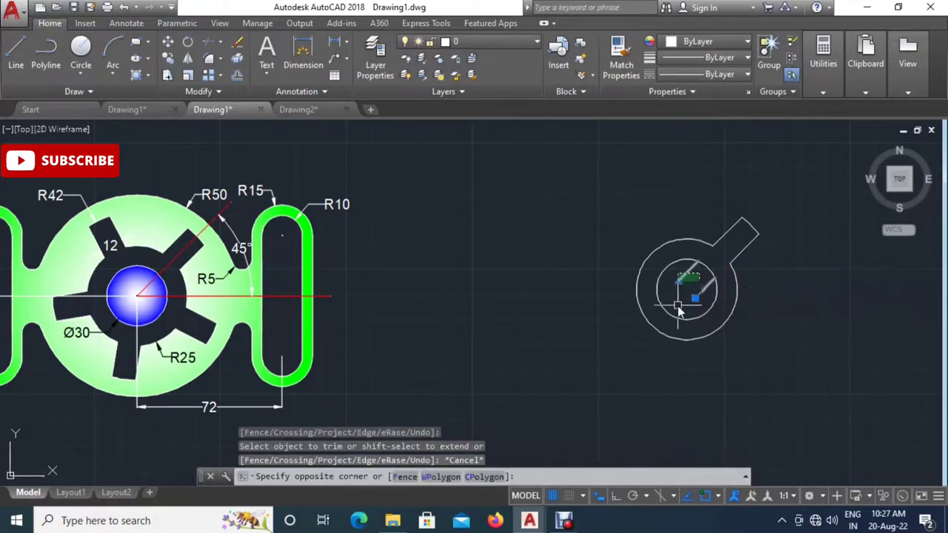
click(684, 312)
key(Delete)
click(786, 201)
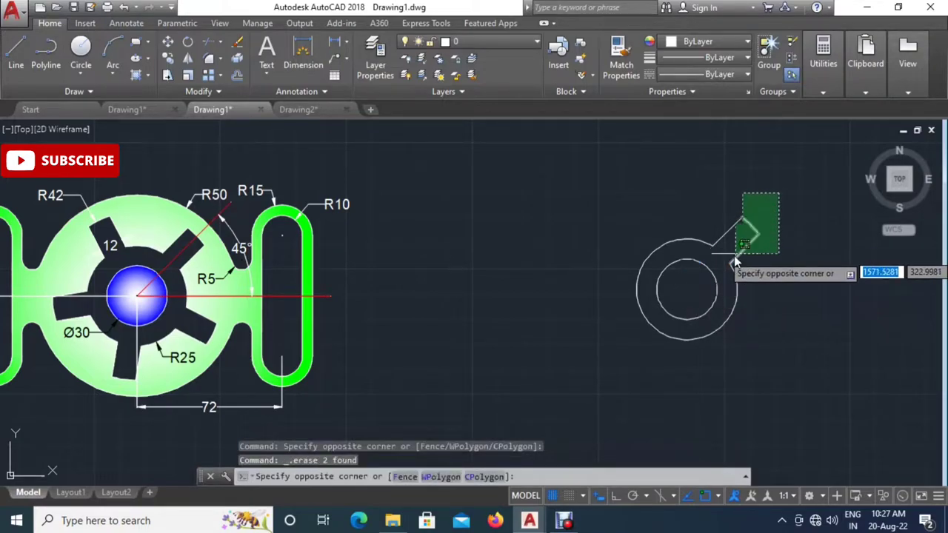
click(735, 257)
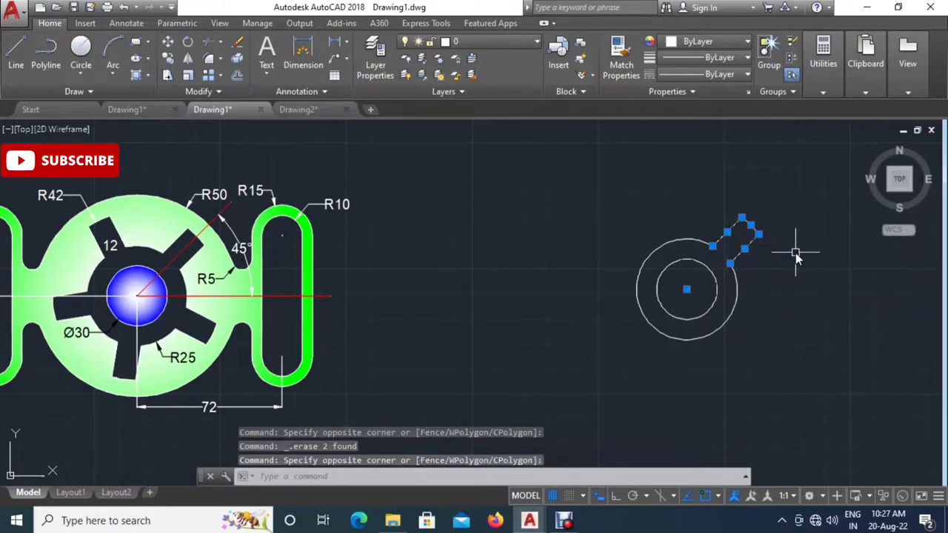
text(CO)
Polar-array the angled tab with 5 items around the ring's centre.
key(BackSpace)
text(ARR)
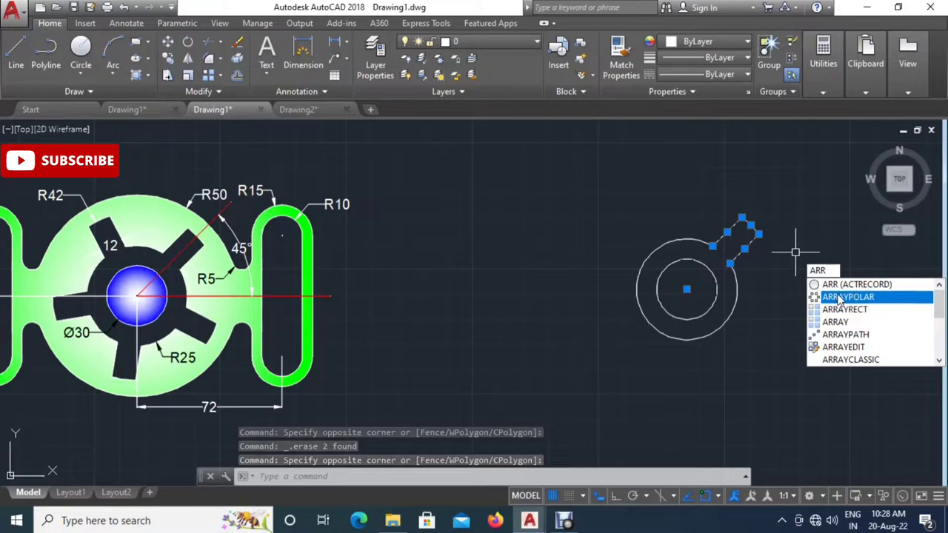
click(815, 296)
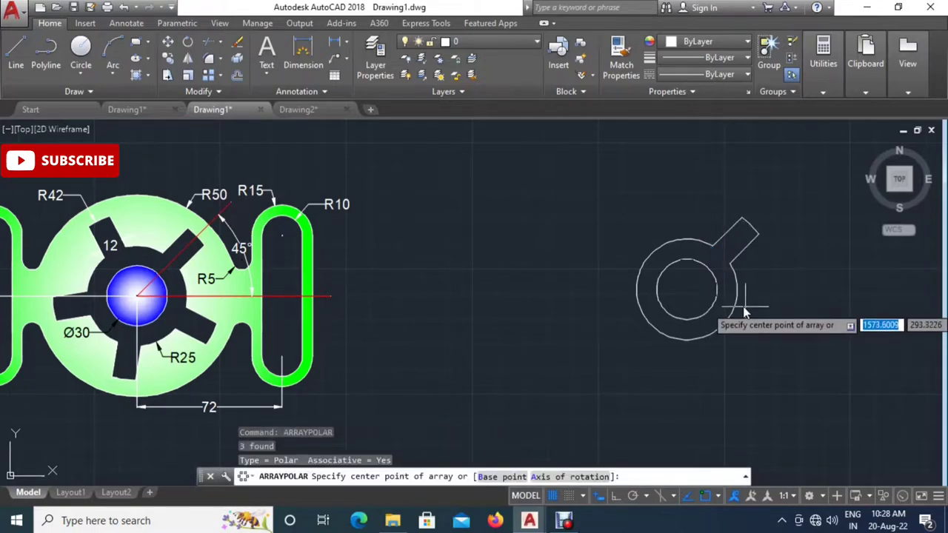
click(686, 290)
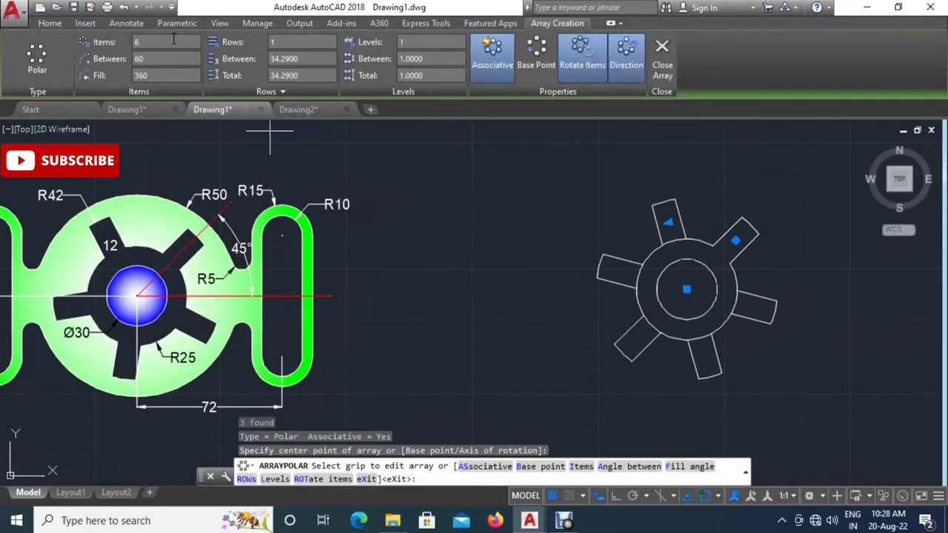
text(5)
key(Return)
key(Escape)
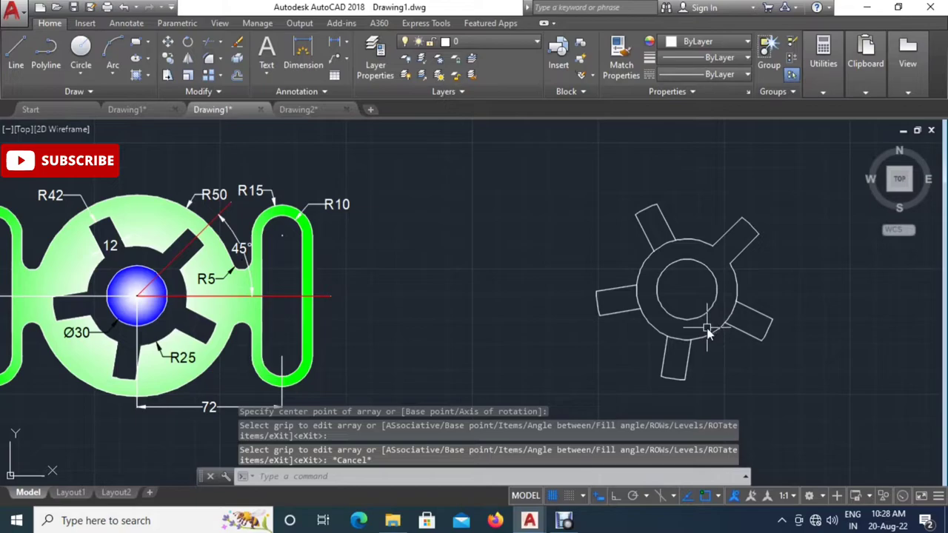
text(TR)
key(Return)
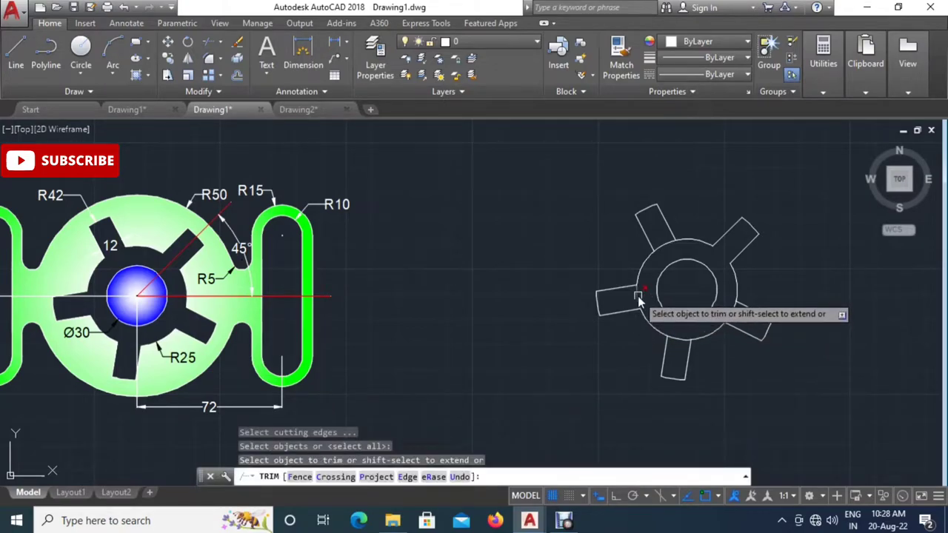
click(661, 244)
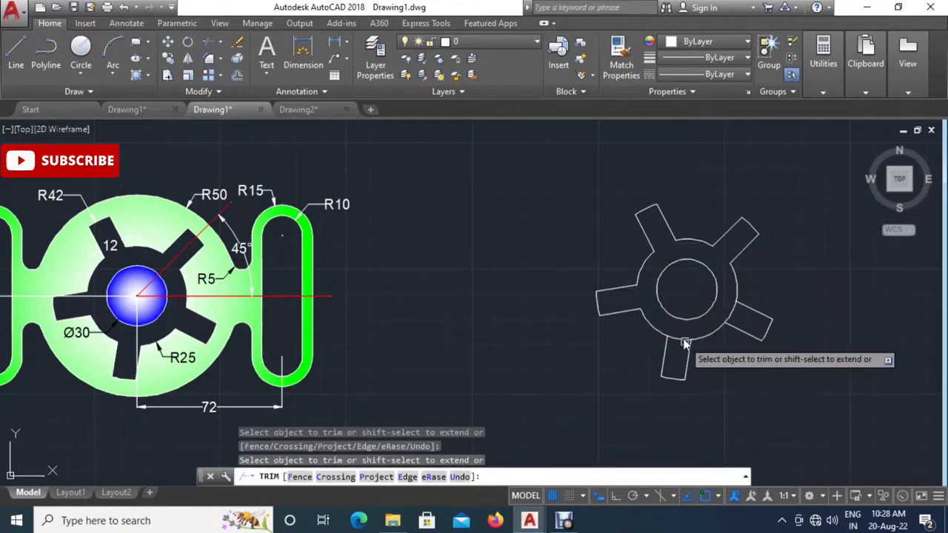
key(Escape)
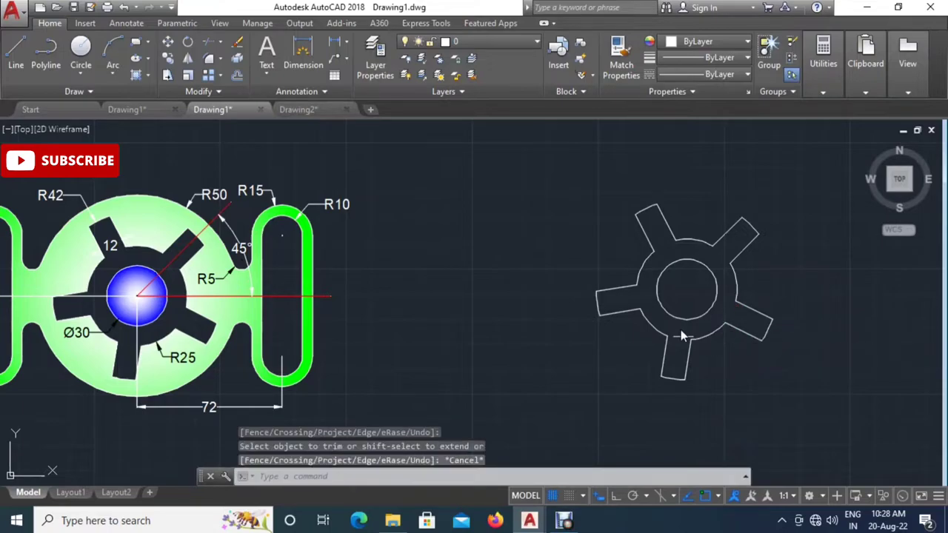
scroll(686, 318, down, 1)
scroll(685, 319, up, 2)
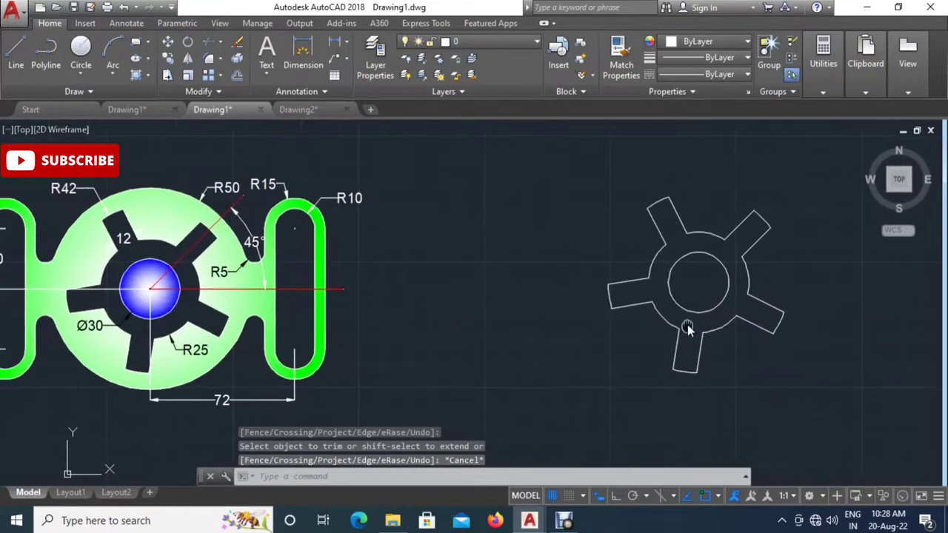
middle_drag(731, 331, 736, 332)
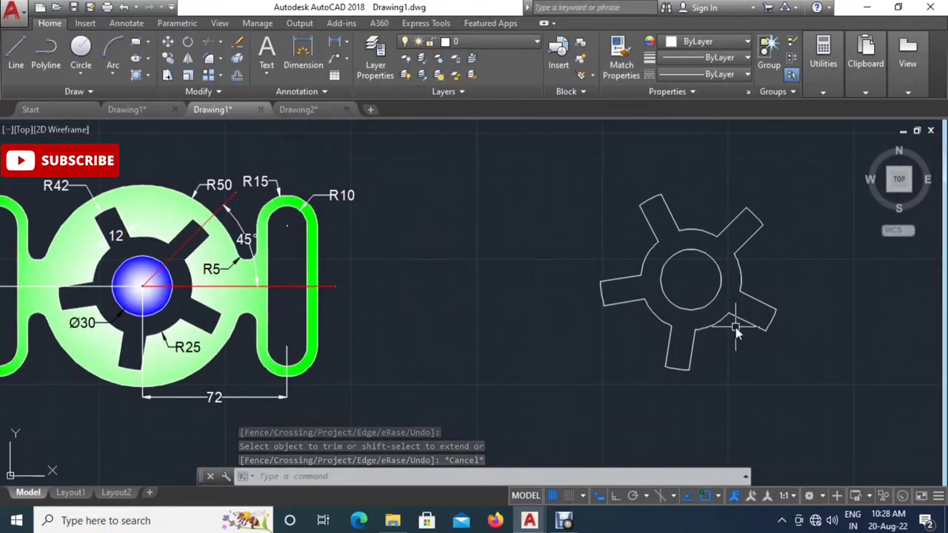
text(l)
middle_drag(736, 329, 705, 315)
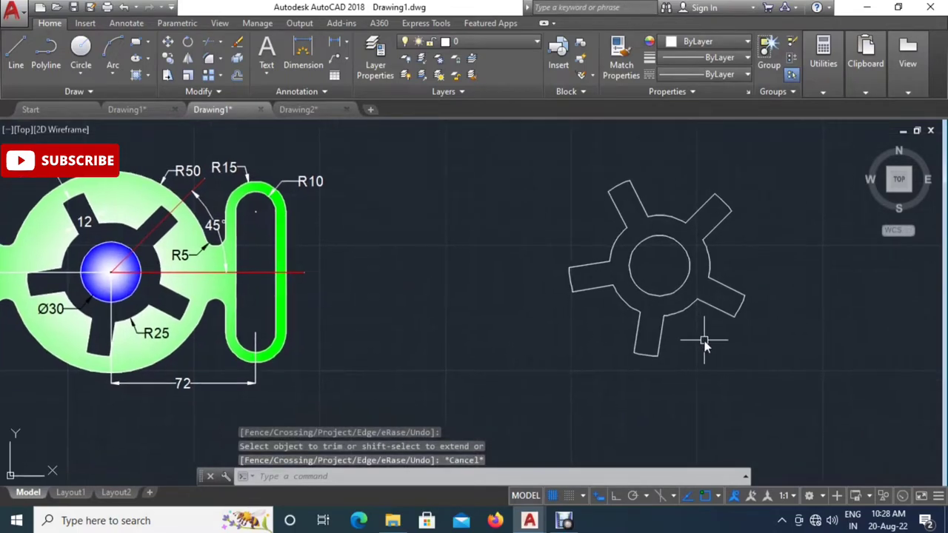
key(Return)
key(Escape)
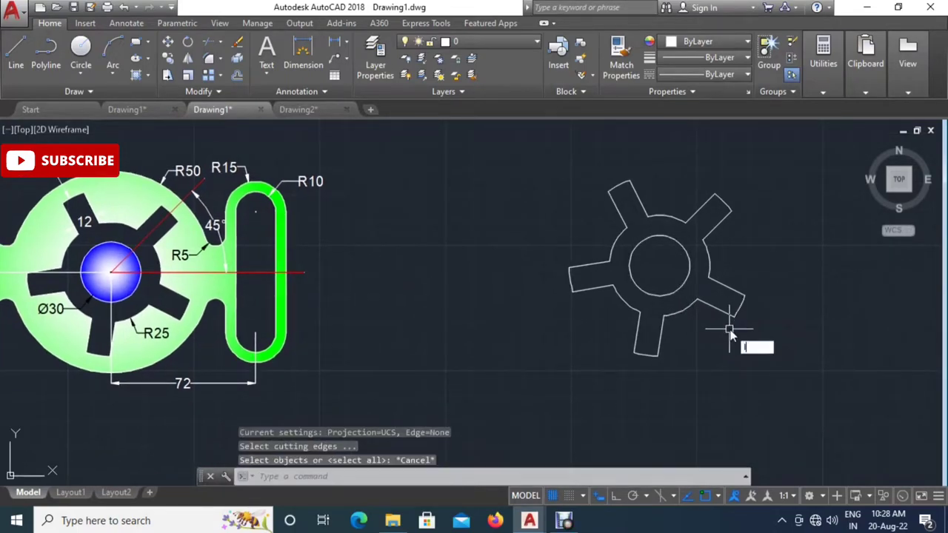
text(L)
Draw a trial horizontal line from the ring's centre with Ortho on, then erase it.
key(Return)
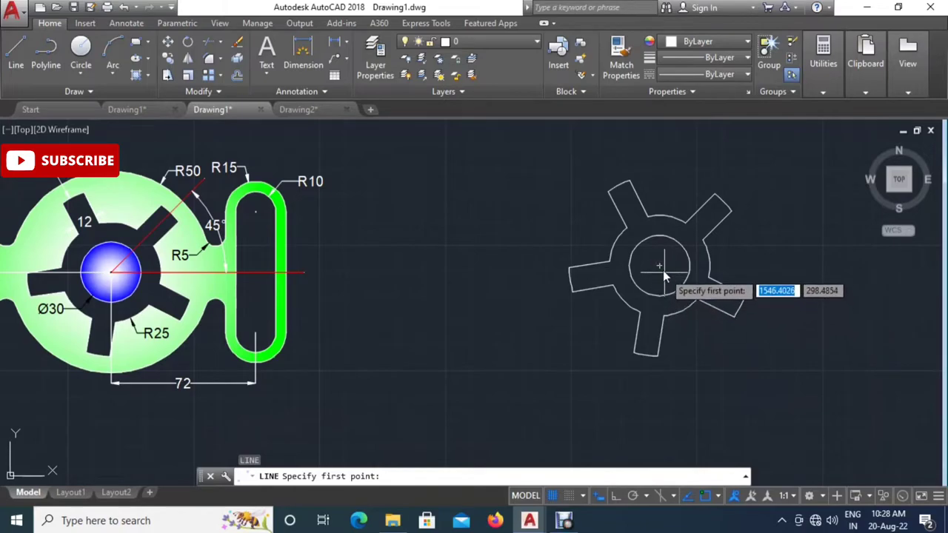
click(660, 266)
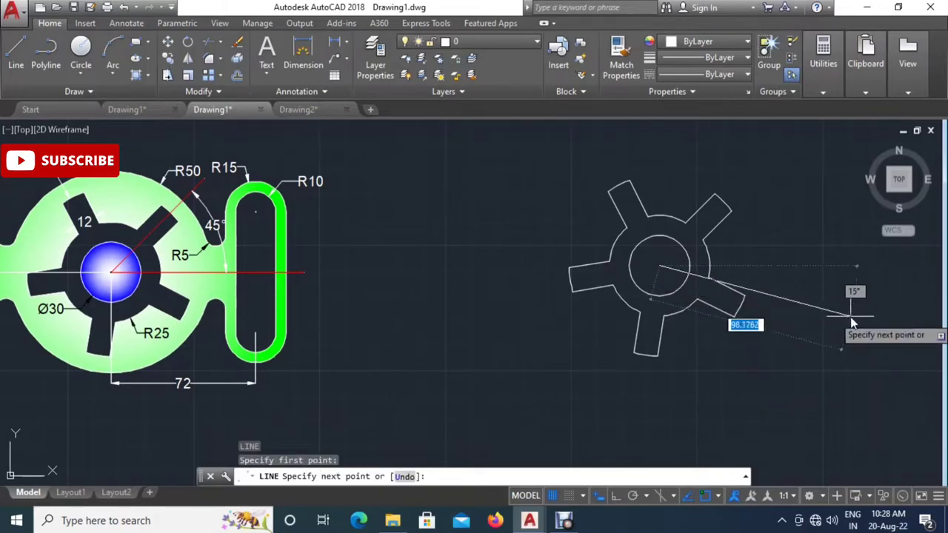
key(F8)
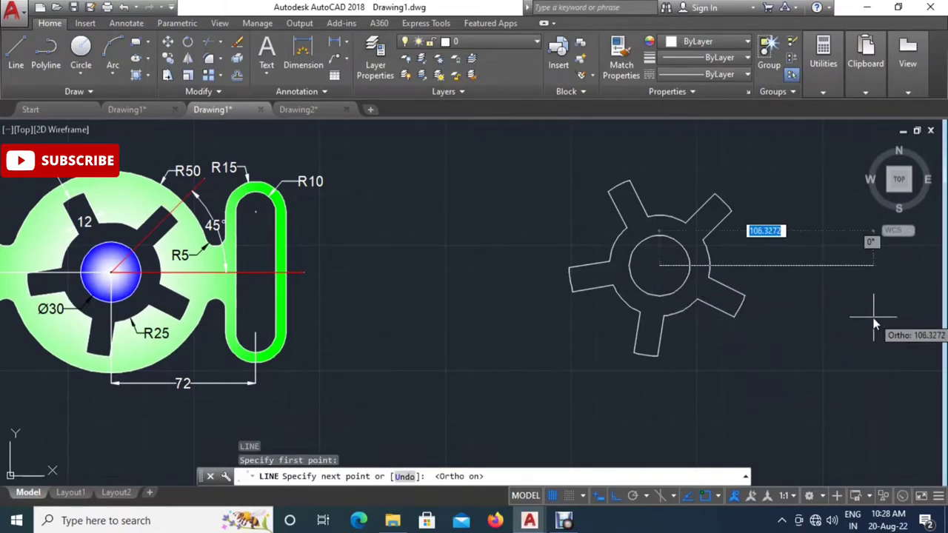
click(861, 322)
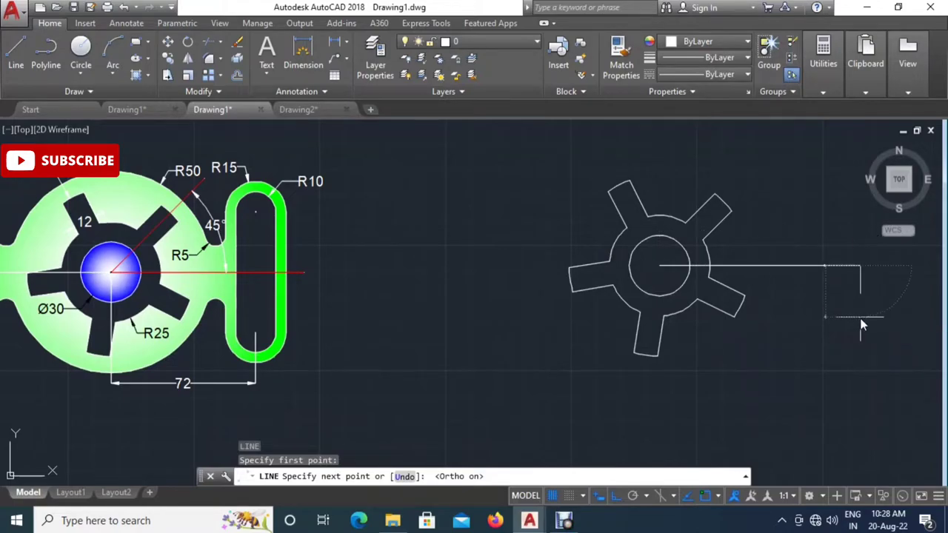
key(Escape)
middle_drag(857, 328, 839, 322)
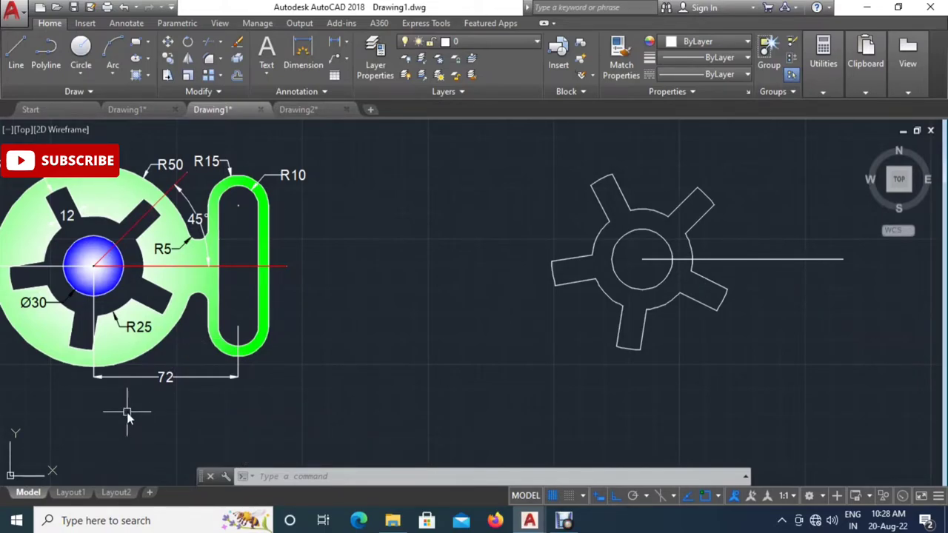
click(753, 230)
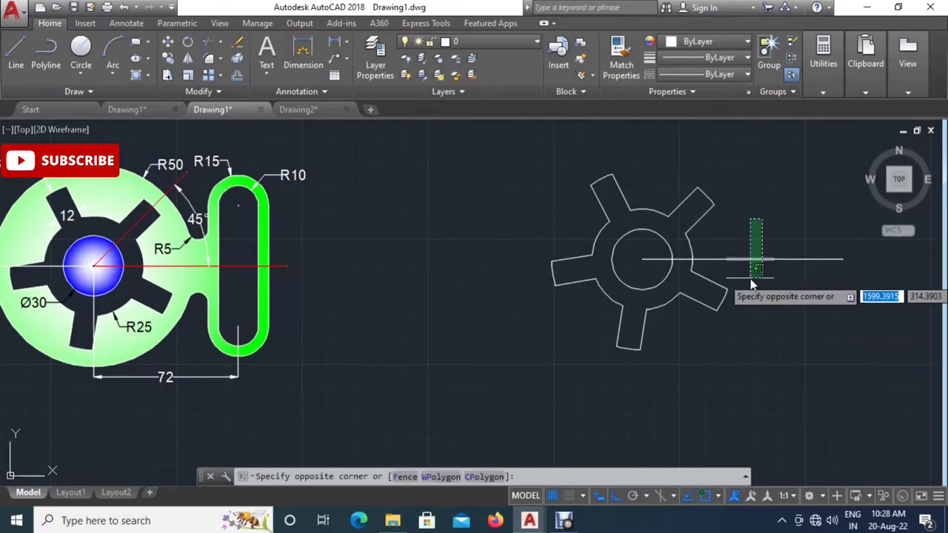
click(752, 279)
key(Delete)
Draw a 72-unit horizontal line running right from the ring's centre.
text(l)
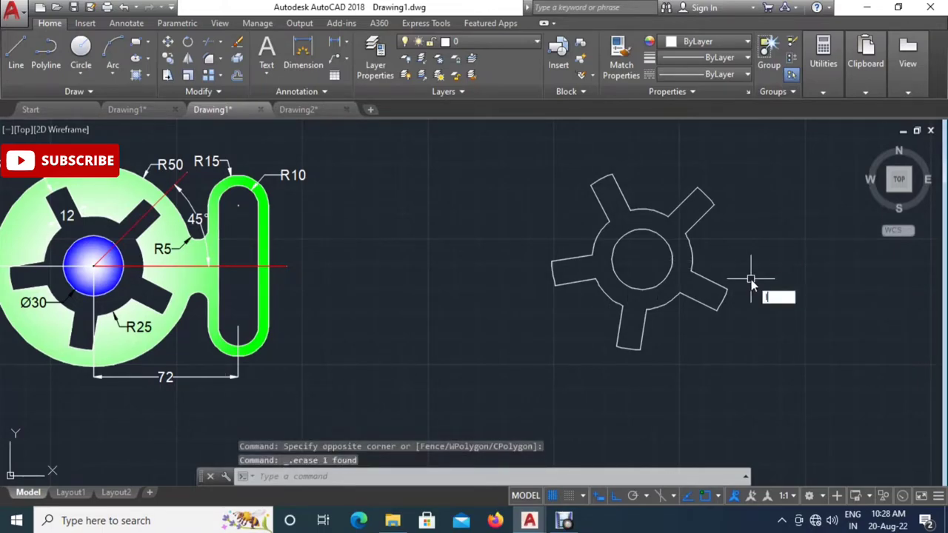
key(Return)
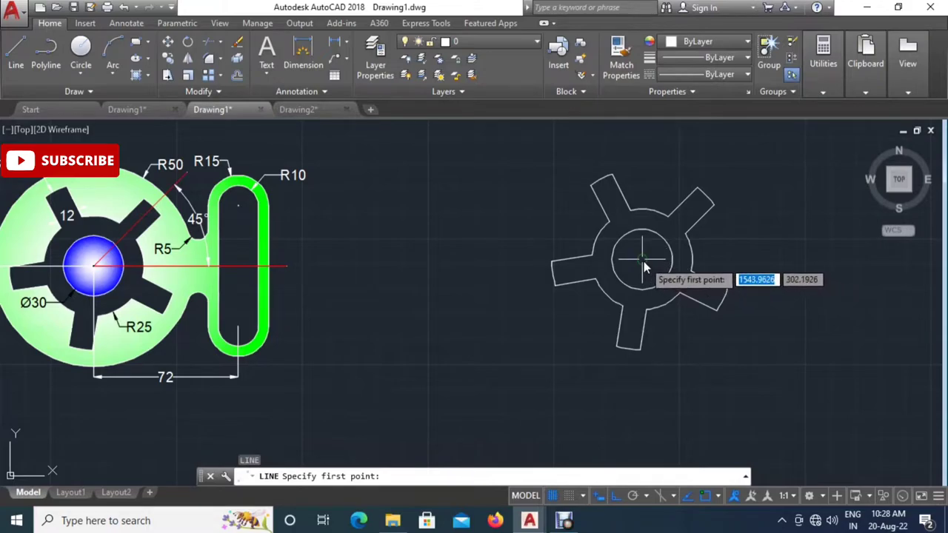
click(642, 260)
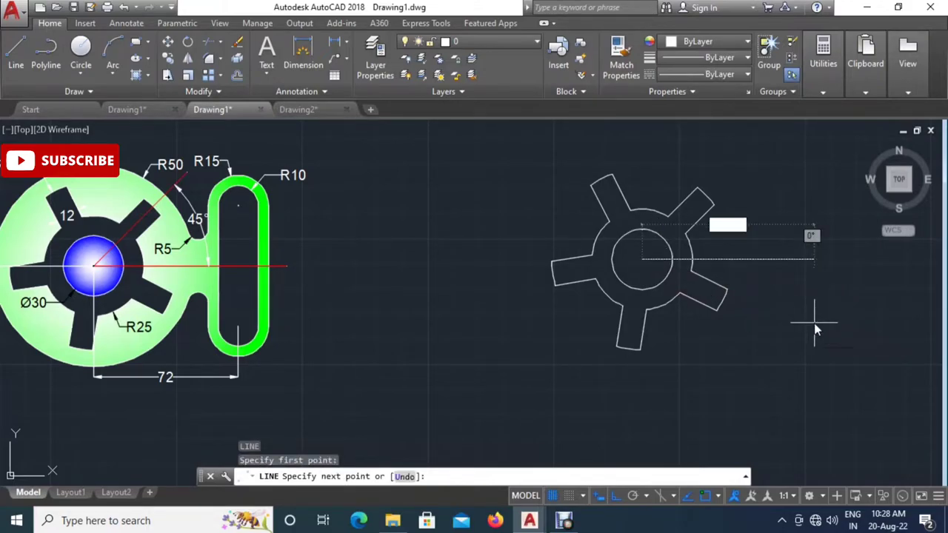
text(72)
key(Return)
key(Escape)
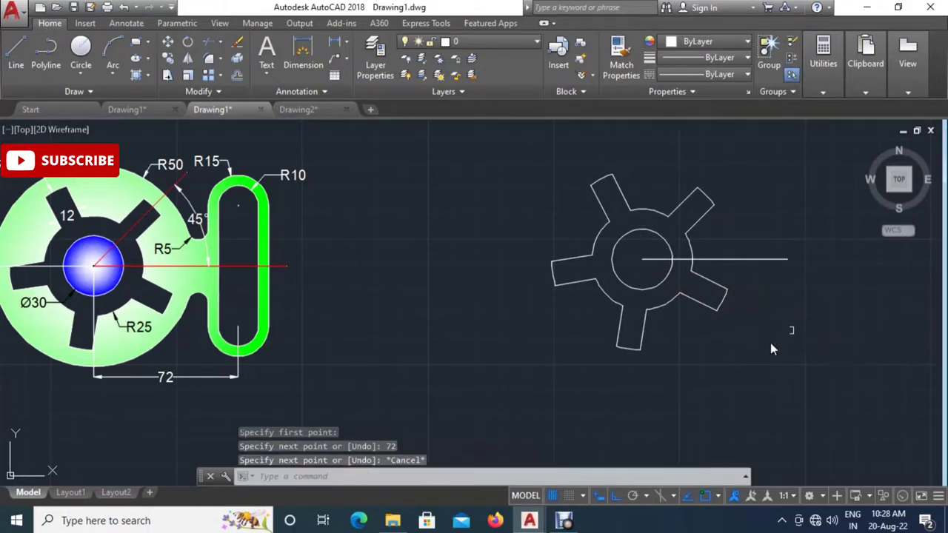
middle_drag(570, 355, 680, 363)
Start a new line snapped to the right endpoint of the 72-unit horizontal line.
scroll(600, 329, down, 2)
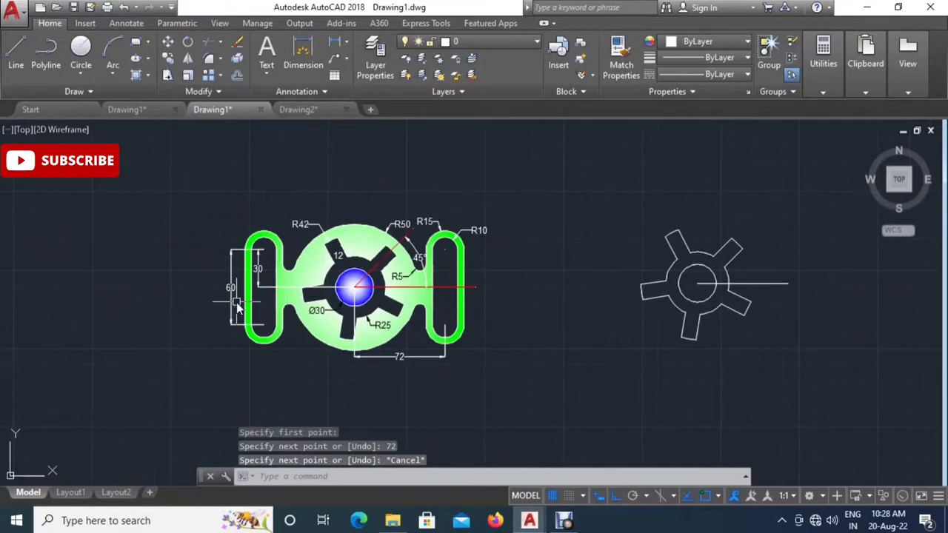
scroll(237, 307, up, 3)
scroll(230, 279, down, 1)
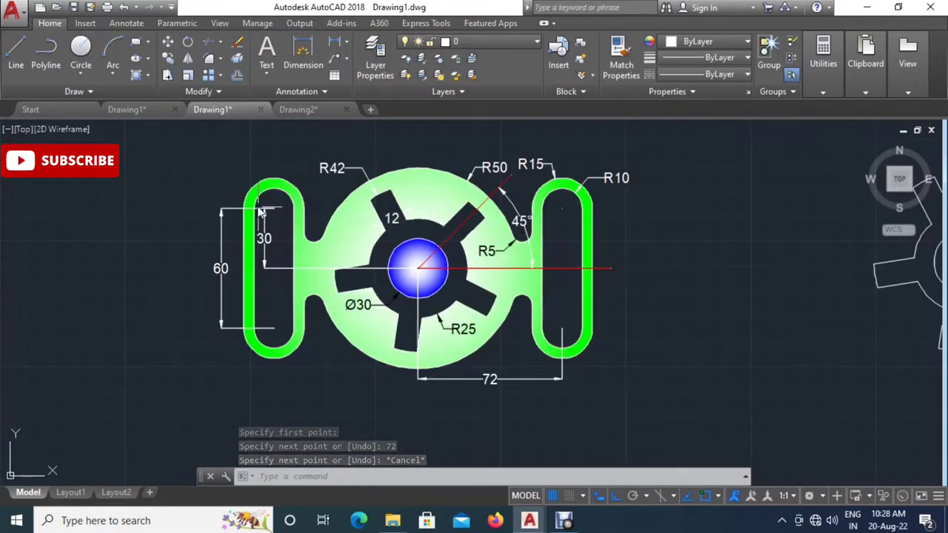
scroll(222, 267, down, 2)
scroll(576, 353, up, 1)
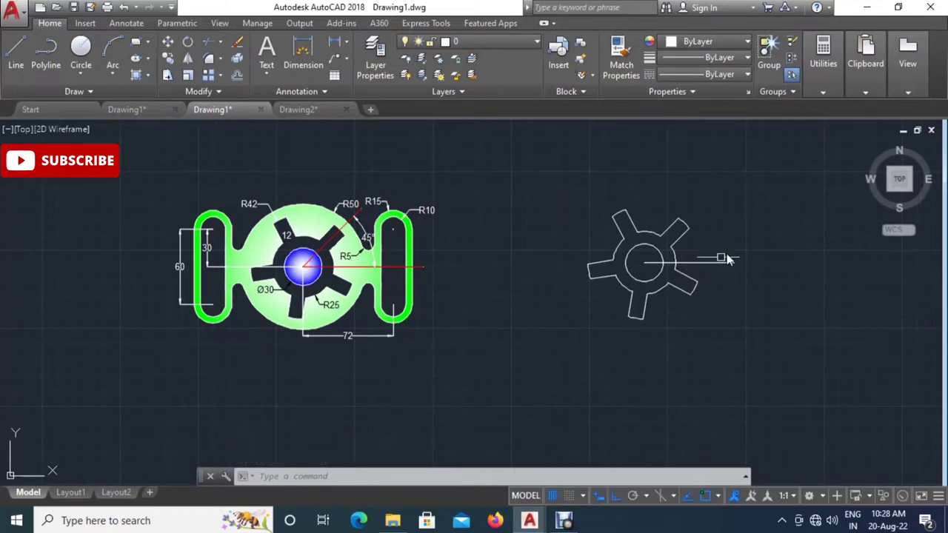
scroll(761, 257, up, 1)
scroll(752, 287, up, 1)
text(l)
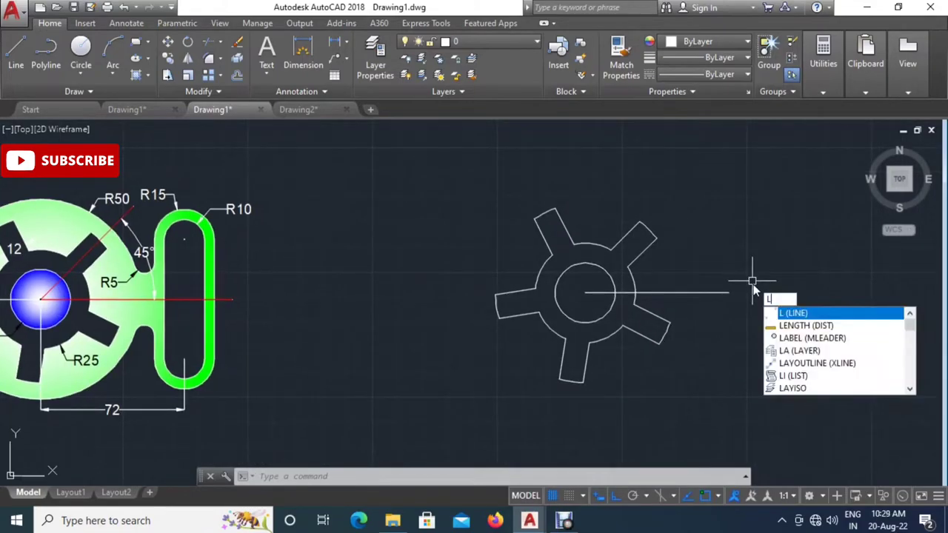
key(Return)
click(729, 292)
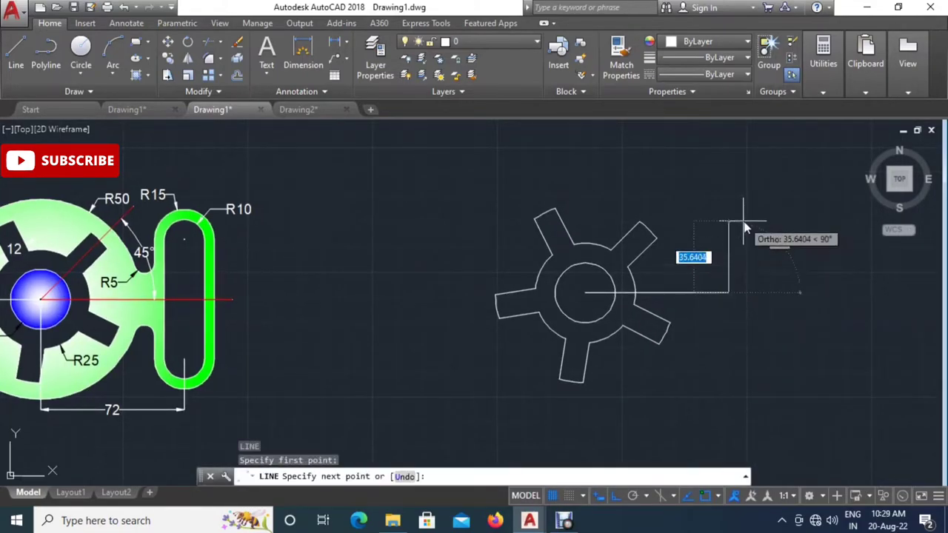
Finish the vertical line straight up from the horizontal line's right end.
text(25)
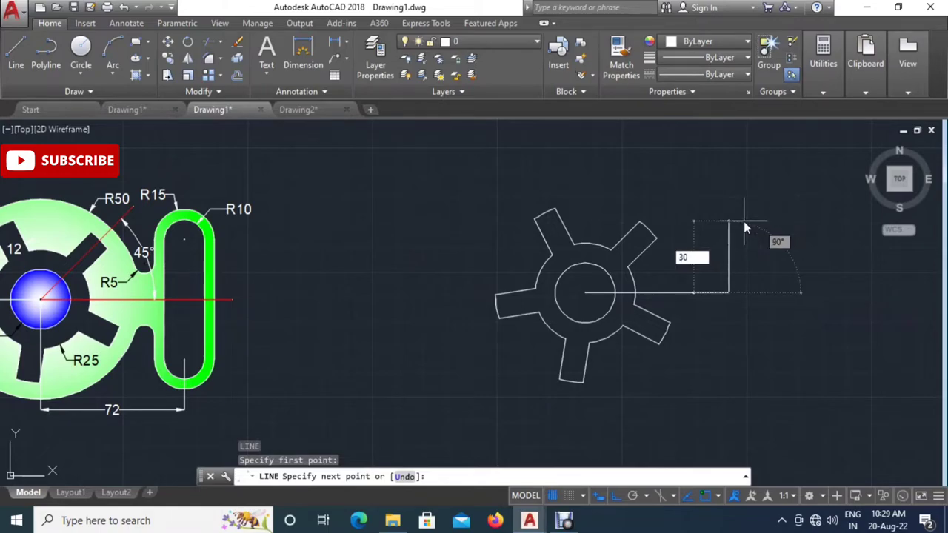
key(Return)
key(Escape)
middle_drag(729, 226, 753, 241)
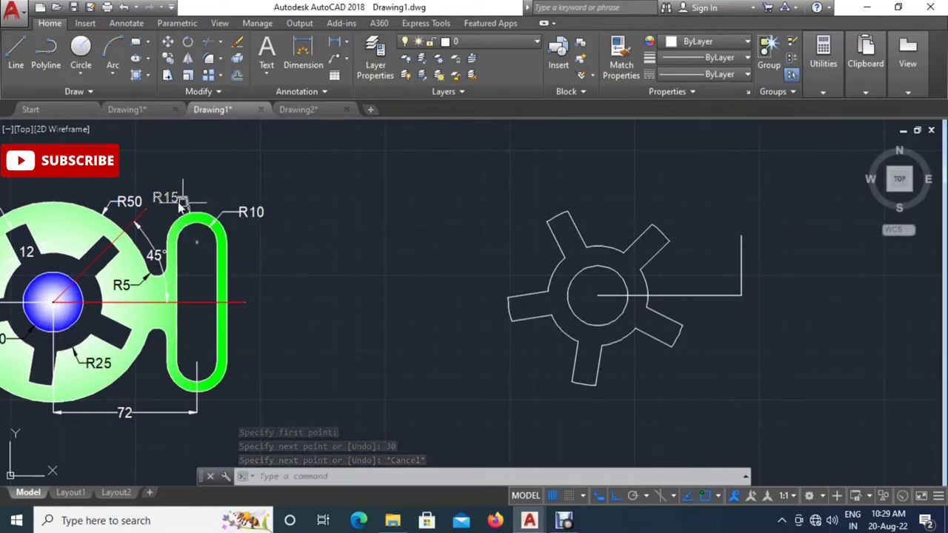
Draw concentric R10 and R15 circles on the vertical line's top end, then select both.
text(c)
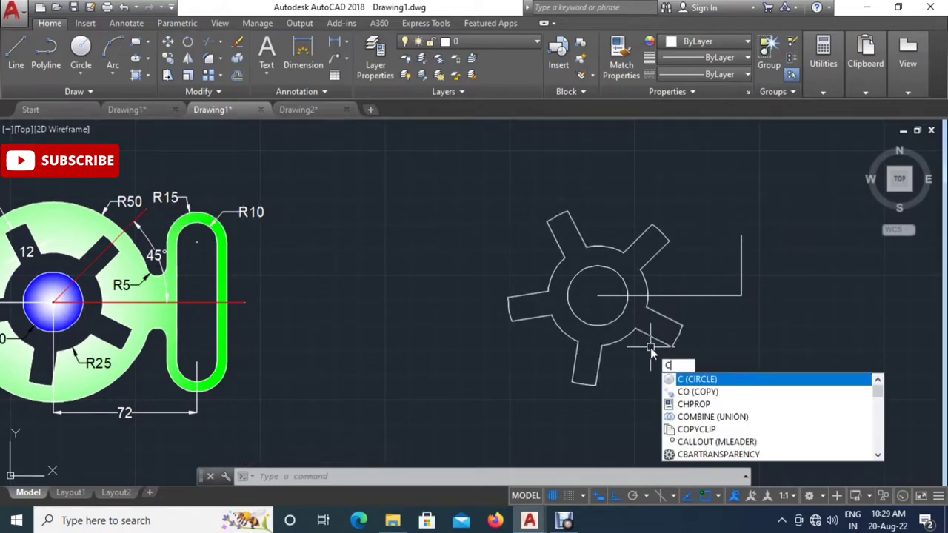
key(Return)
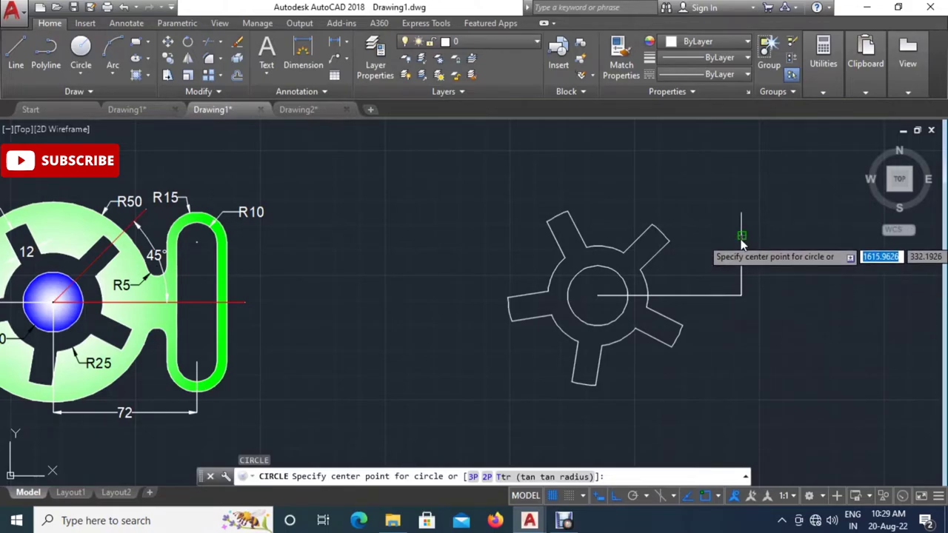
click(741, 236)
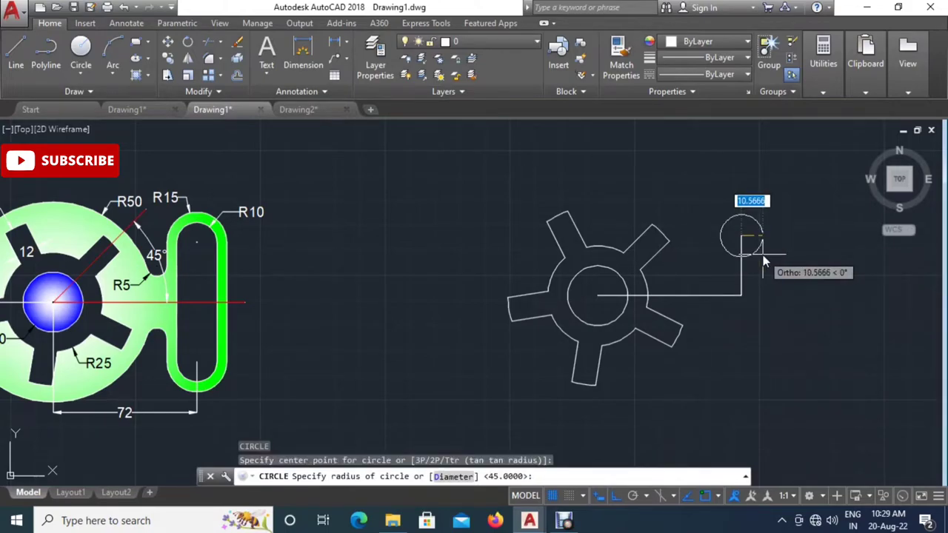
text(10)
key(Return)
text(c)
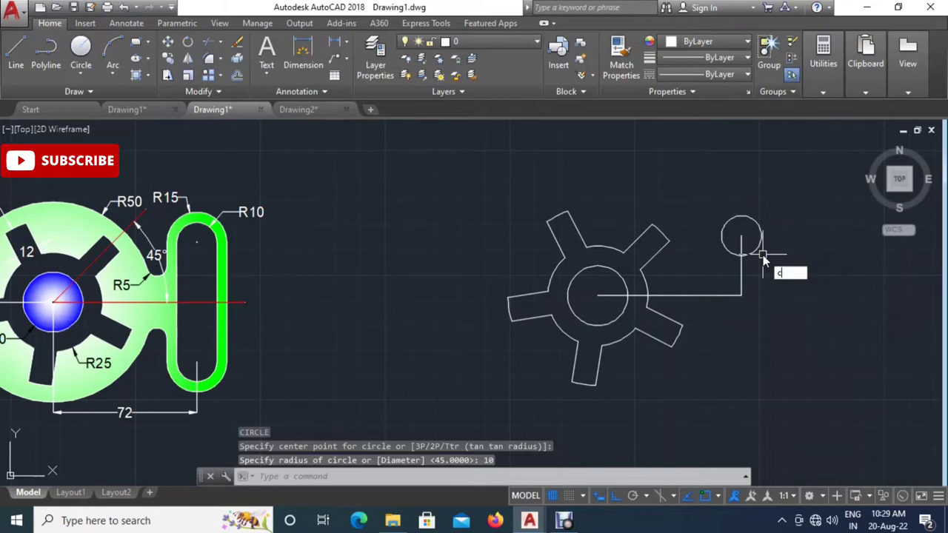
key(Return)
click(745, 242)
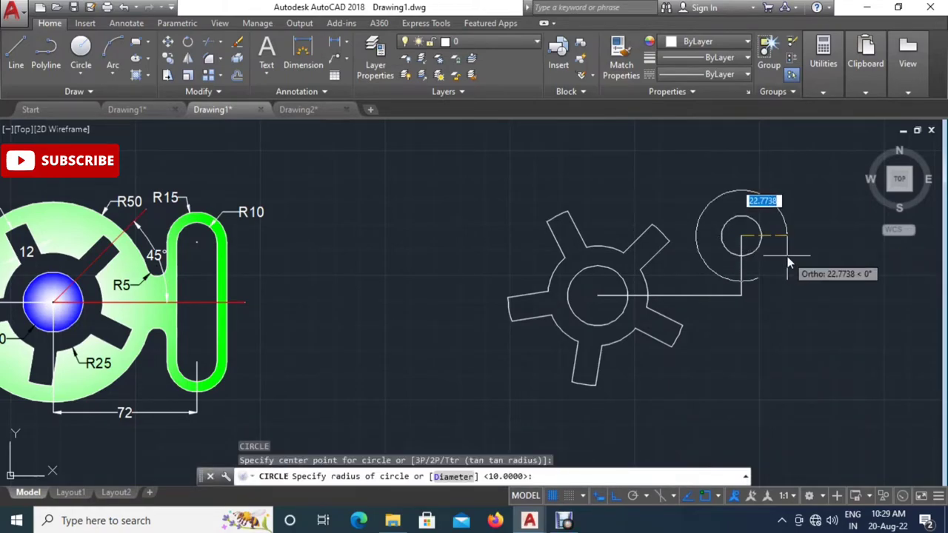
text(15)
key(Return)
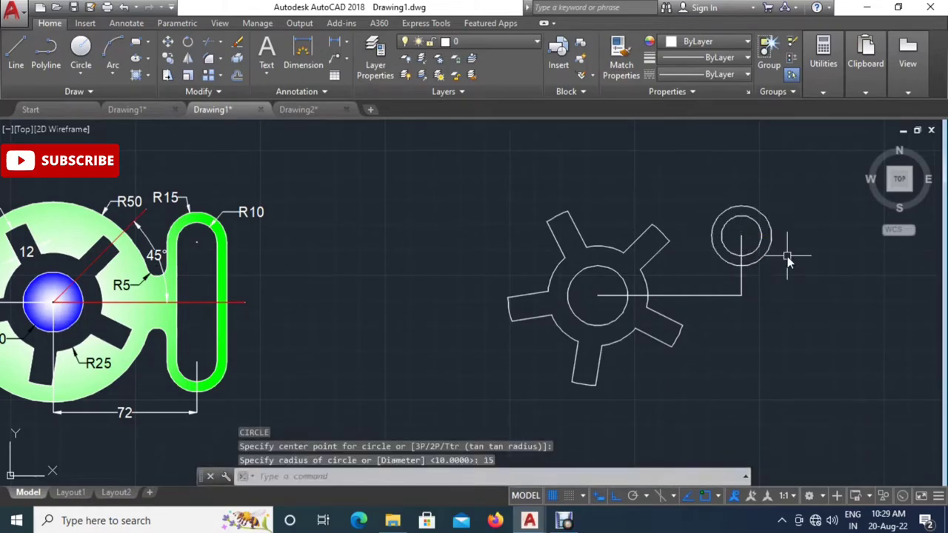
key(Escape)
click(788, 200)
click(758, 239)
text(CO)
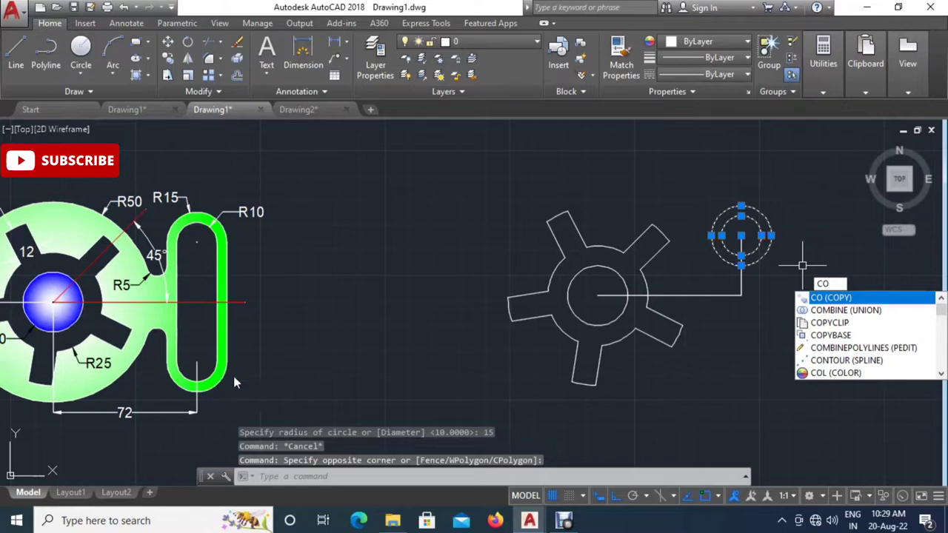
Copy the selected R10 and R15 circle pair 60 units straight down.
key(Return)
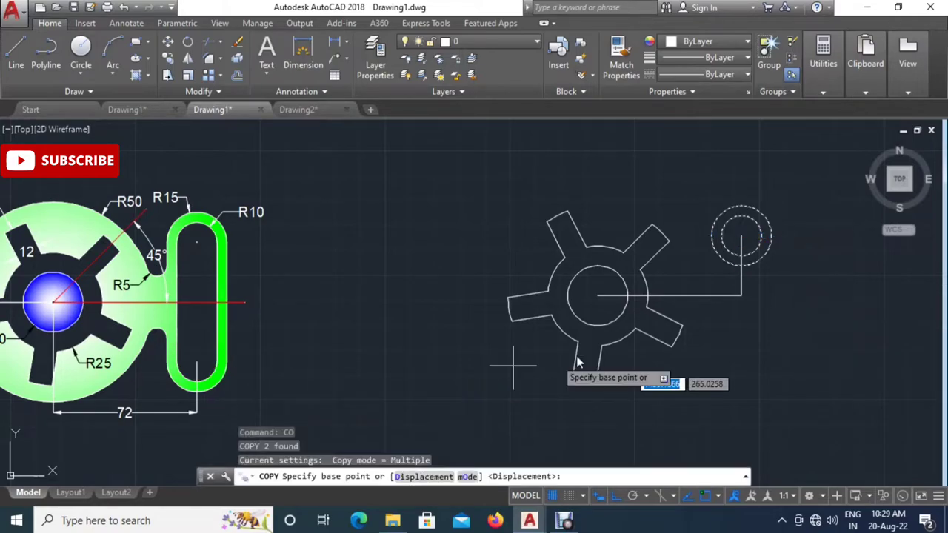
click(820, 242)
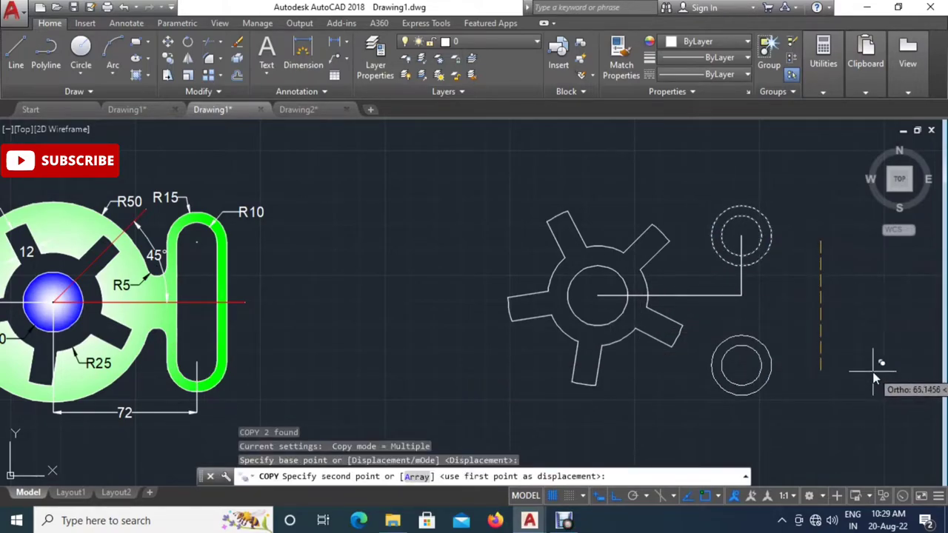
text(60)
key(Return)
key(Escape)
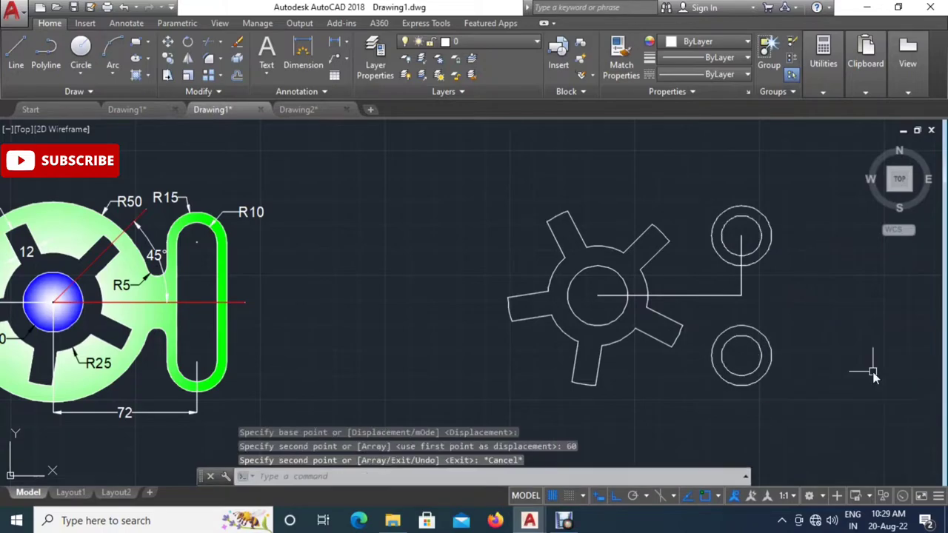
middle_drag(792, 325, 757, 300)
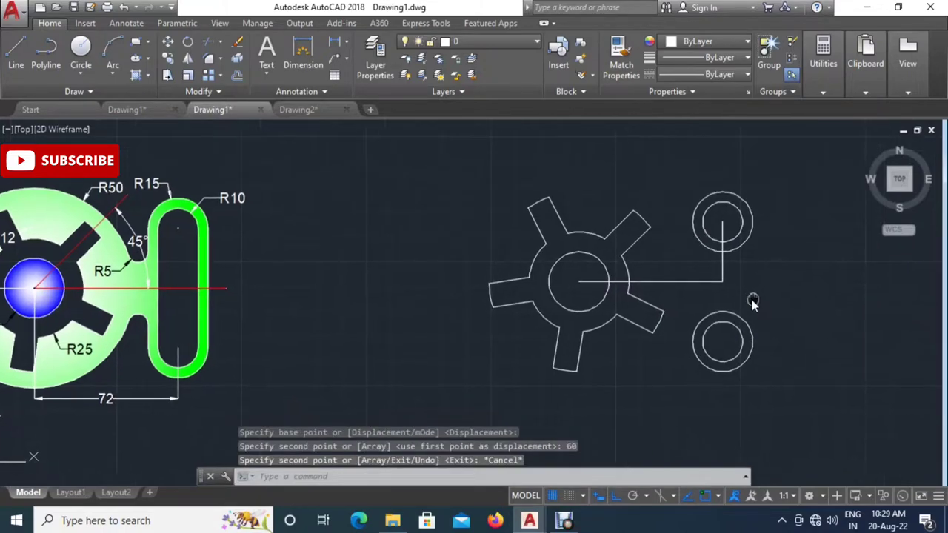
Draw a horizontal line through the upper circle centre, stretched left past the circles.
text(l)
key(Return)
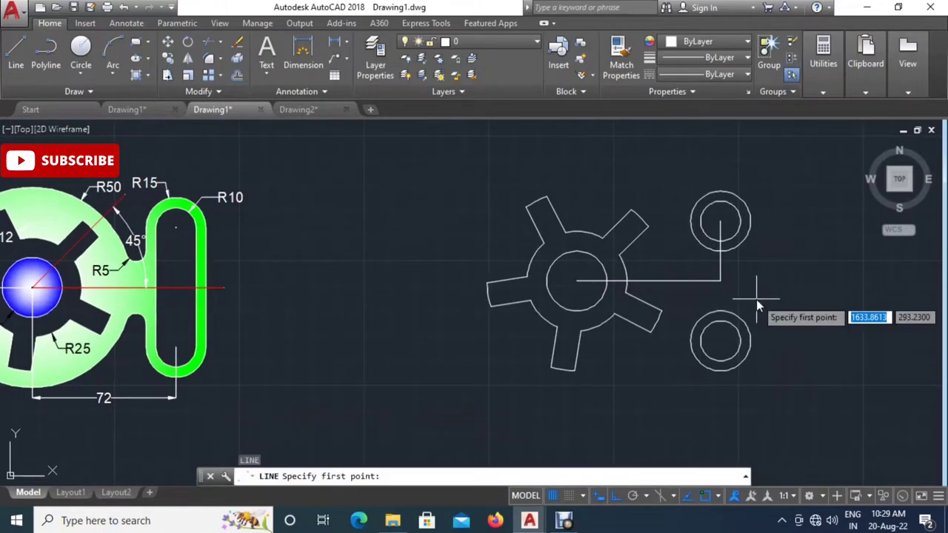
click(720, 221)
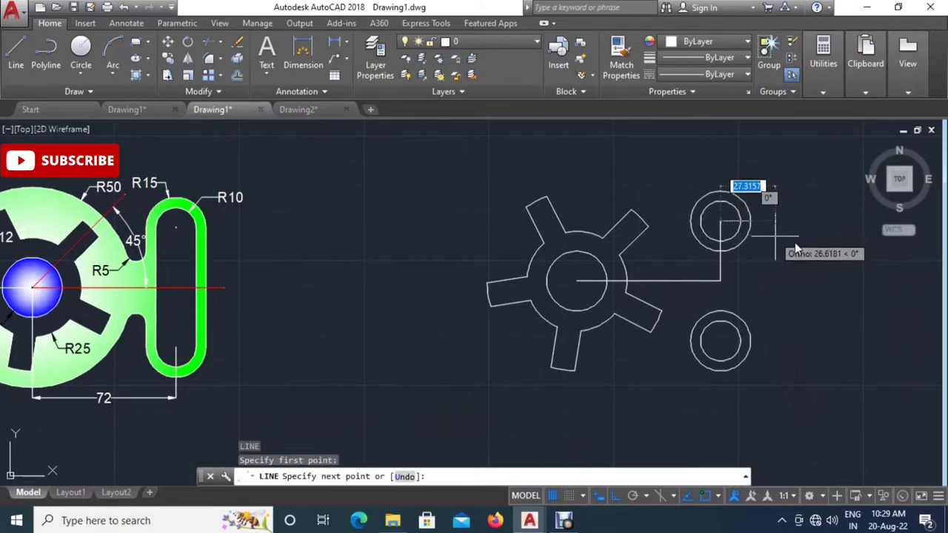
click(793, 237)
key(Escape)
click(792, 234)
click(725, 222)
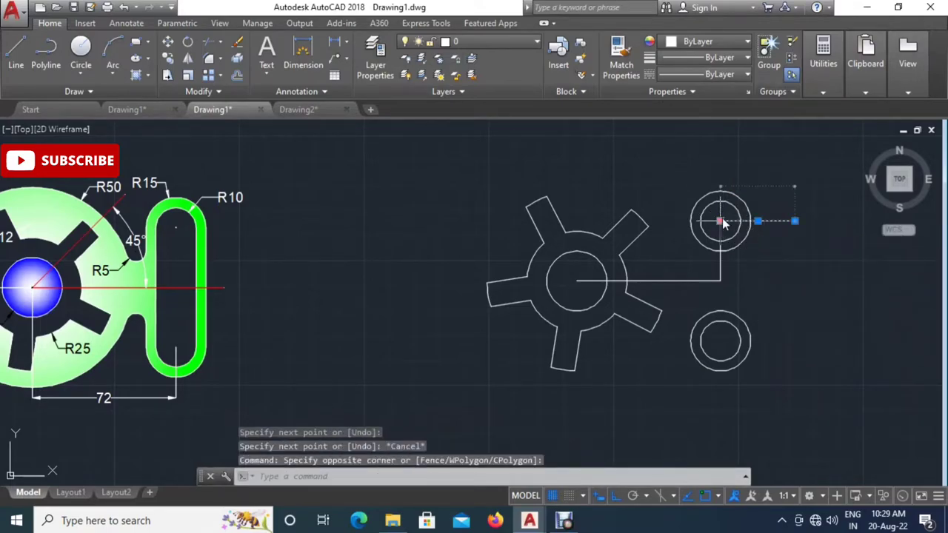
click(721, 221)
click(659, 260)
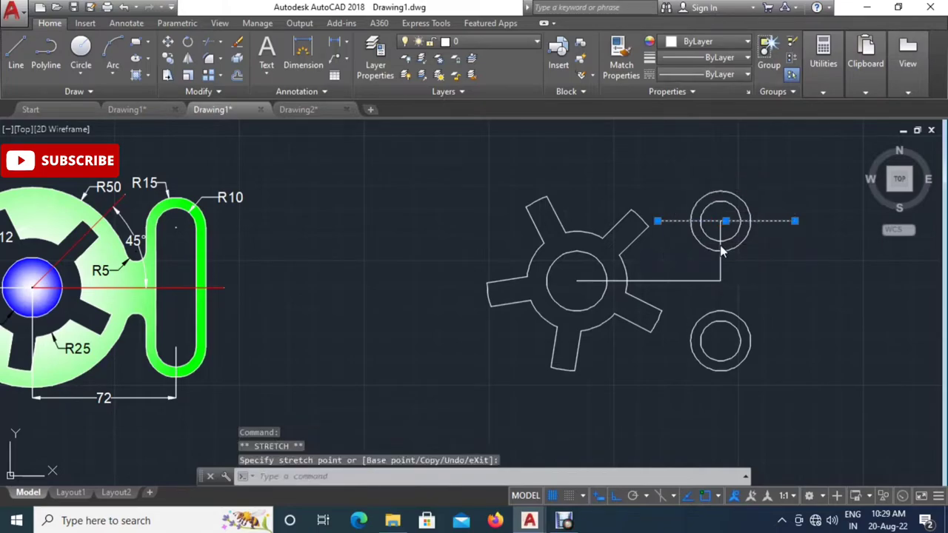
key(Escape)
Copy the horizontal line 60 units down through the lower circle centre.
click(794, 204)
click(796, 235)
text(co)
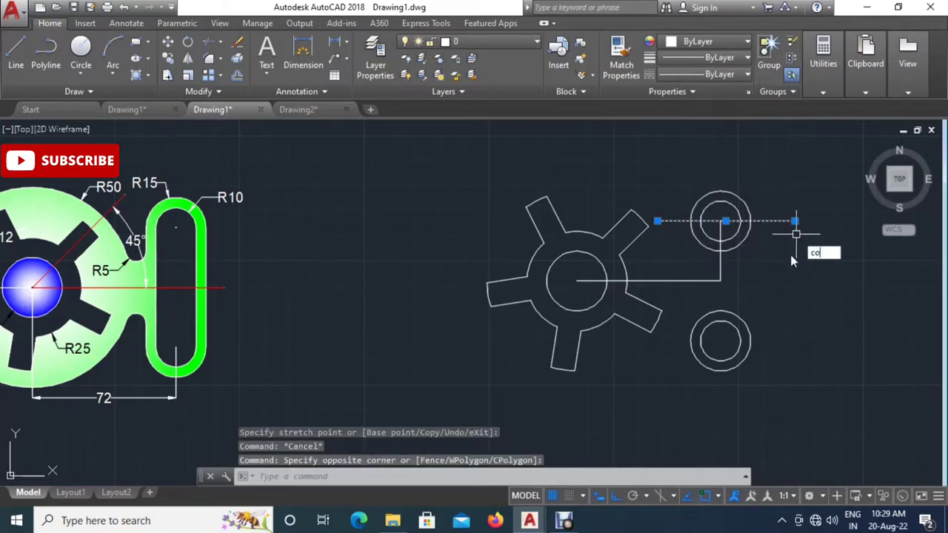
key(Return)
click(720, 220)
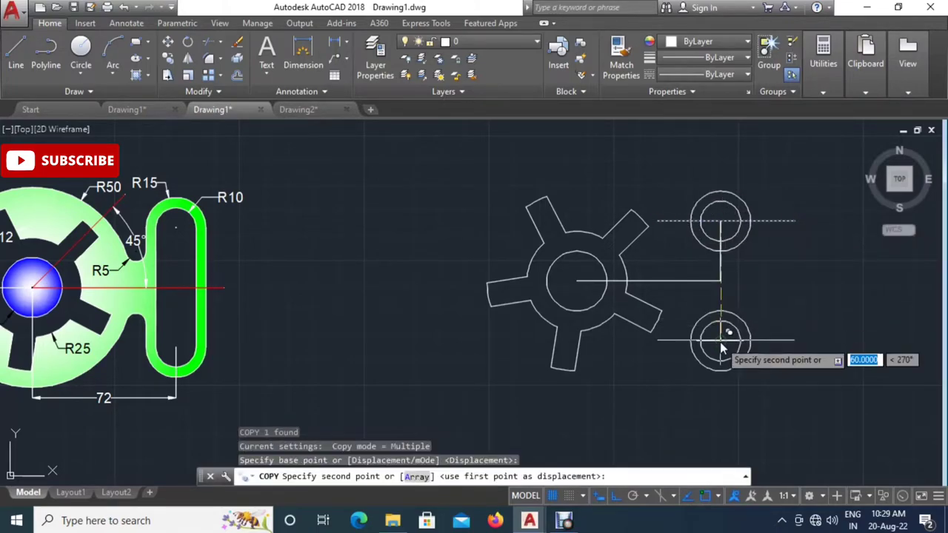
click(720, 341)
key(Escape)
text(l)
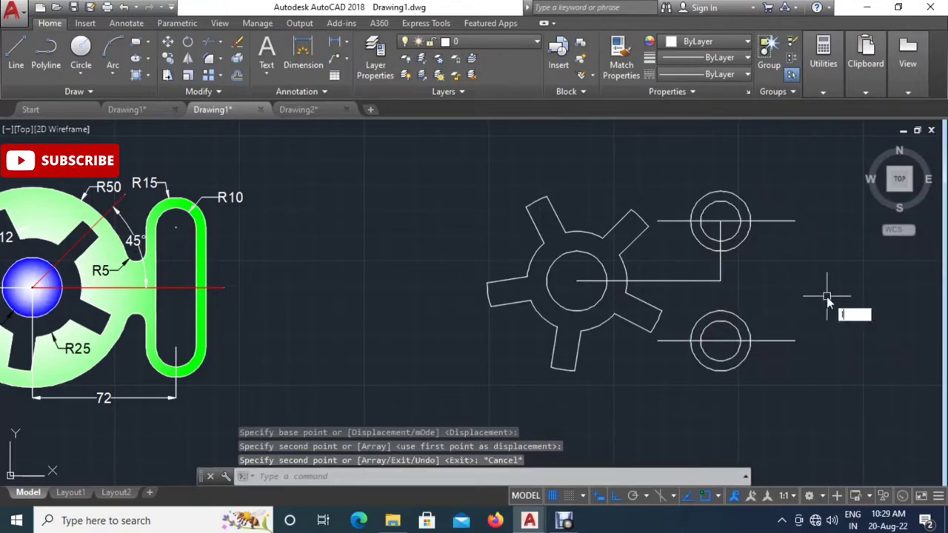
Draw a vertical line joining the upper and lower outer circles on one side.
key(Return)
click(750, 220)
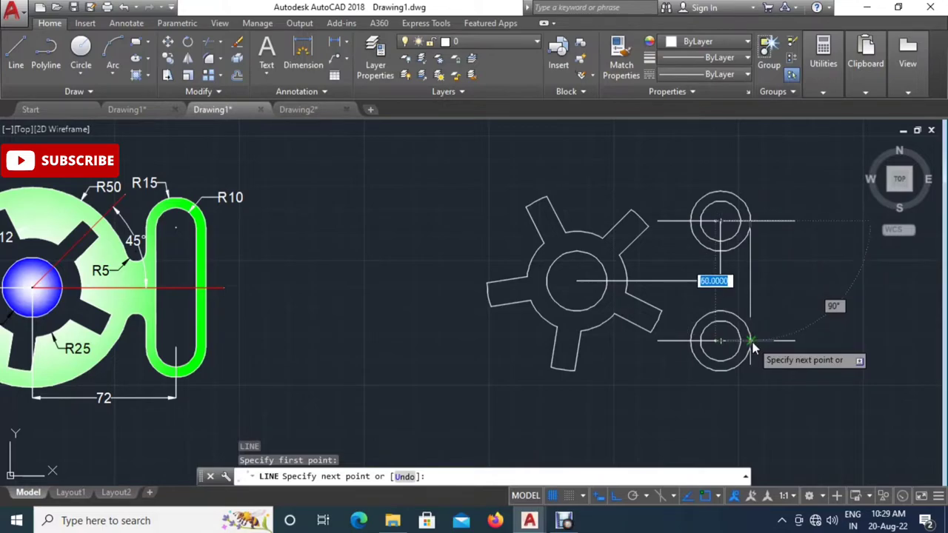
click(752, 340)
key(Escape)
click(751, 271)
scroll(746, 229, up, 3)
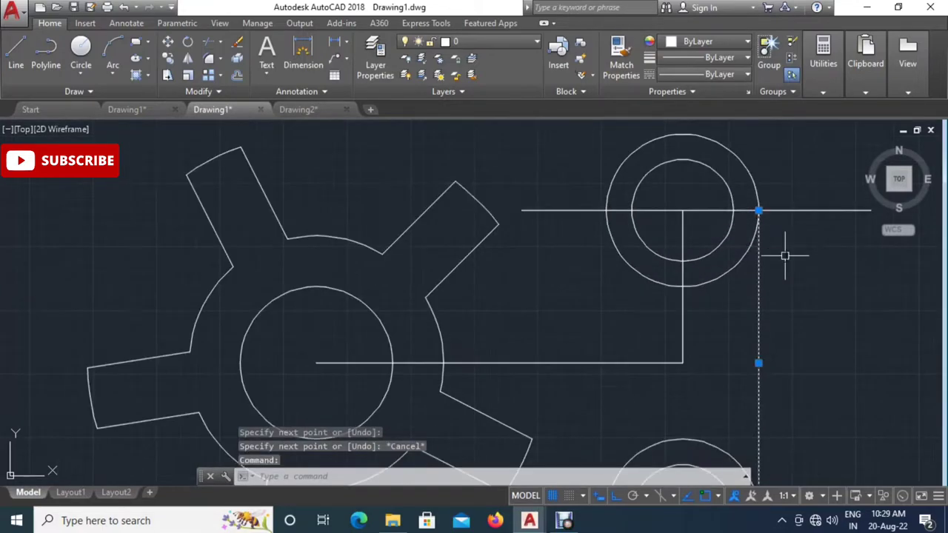
Copy the vertical line to the opposite side of the circle pairs.
key(Return)
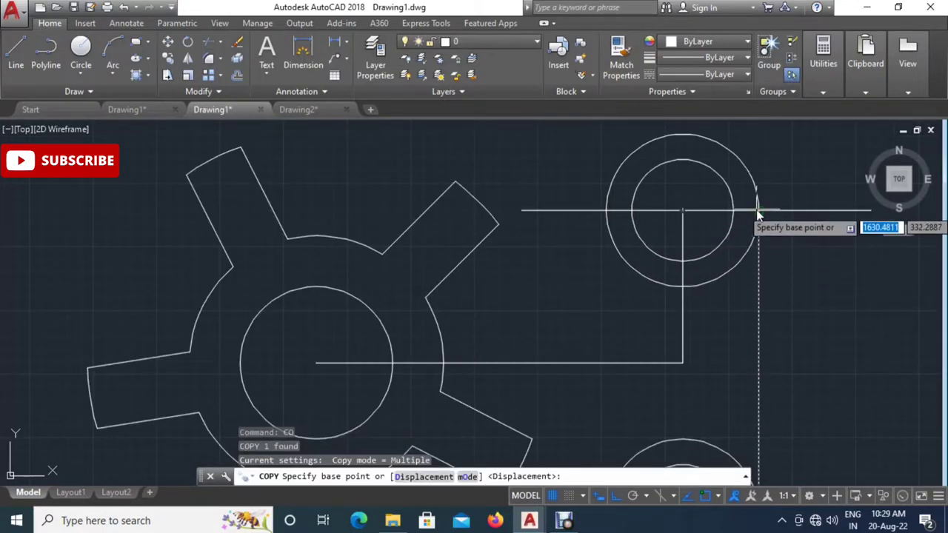
click(756, 211)
click(733, 212)
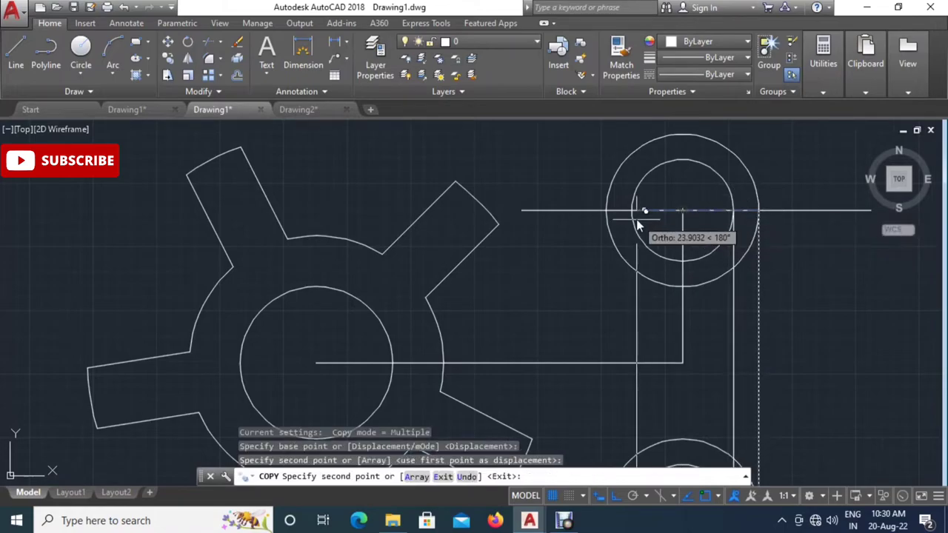
click(613, 206)
key(Escape)
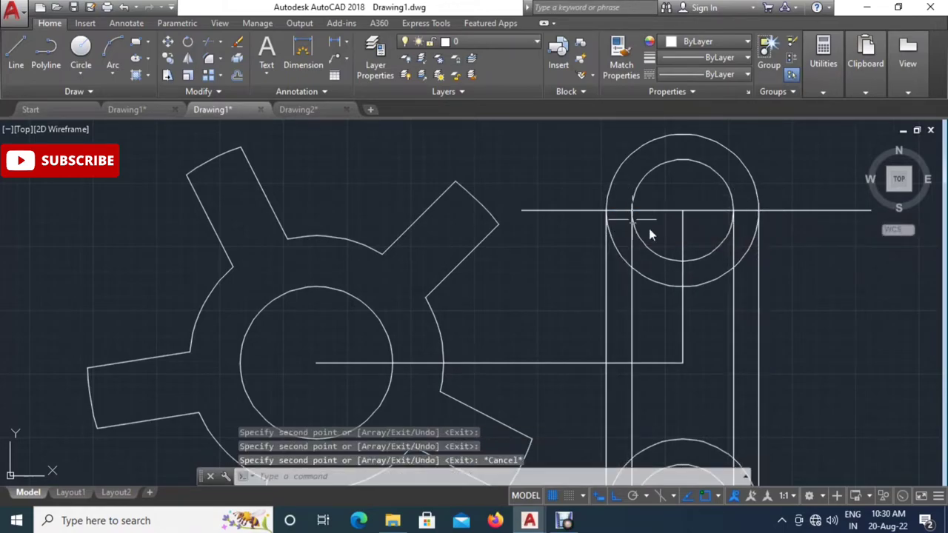
scroll(666, 244, down, 2)
scroll(701, 263, down, 2)
Delete the two horizontal centre lines and the leftover construction lines.
click(780, 213)
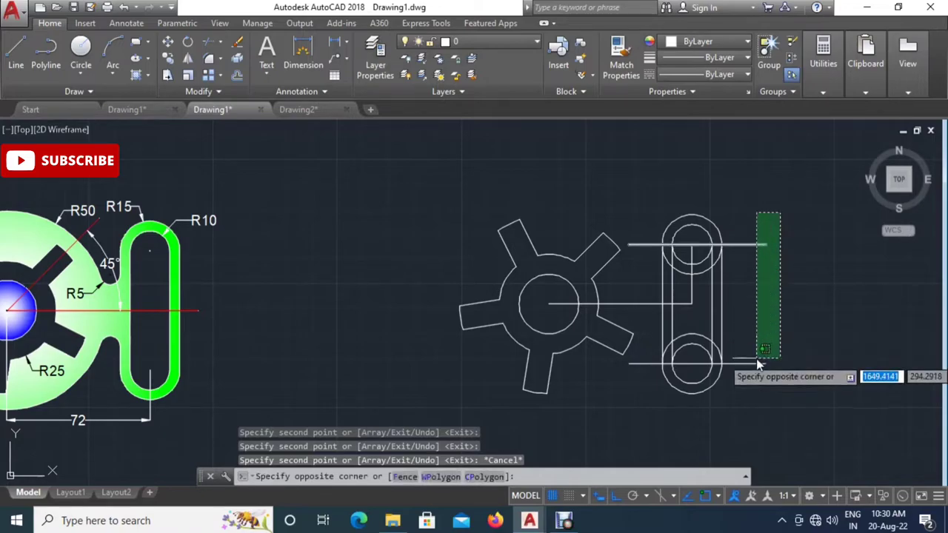
click(754, 364)
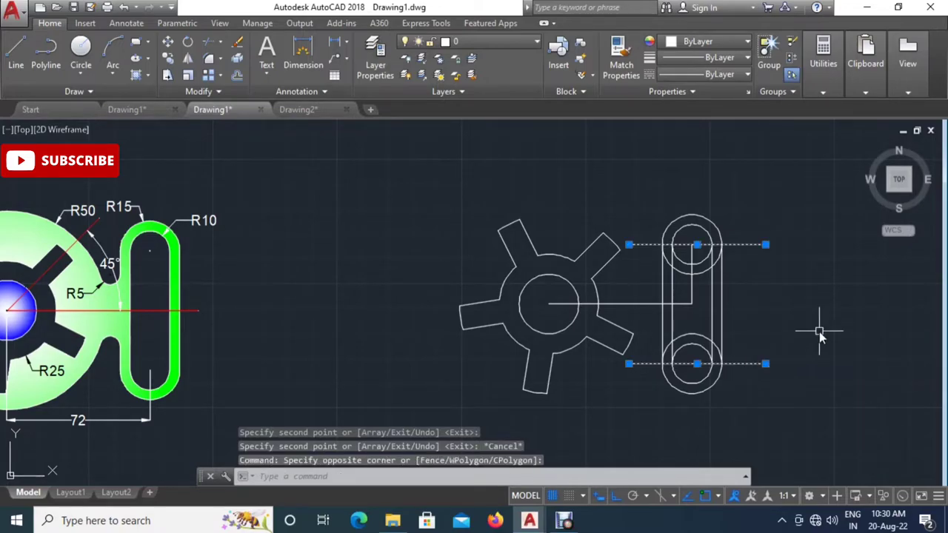
key(Delete)
scroll(710, 314, up, 2)
click(697, 277)
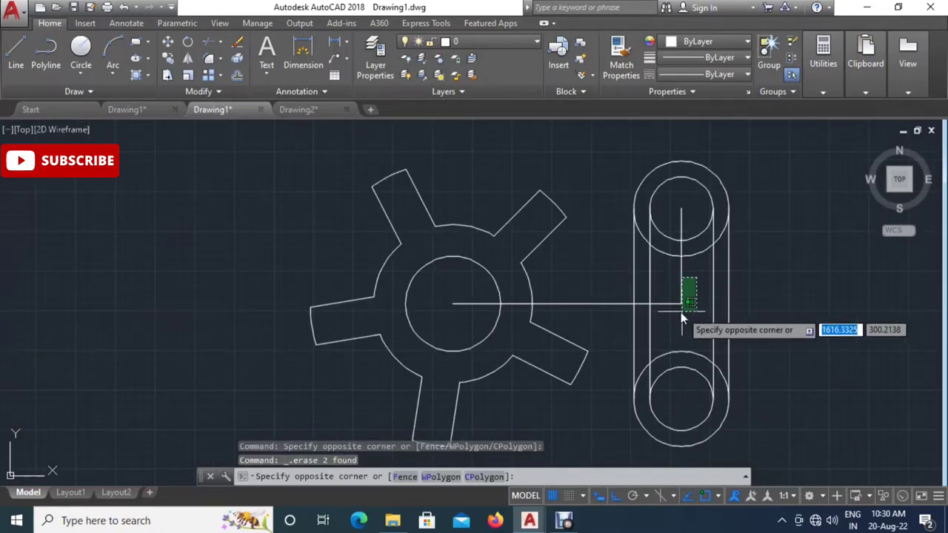
click(685, 321)
key(Delete)
scroll(798, 296, down, 2)
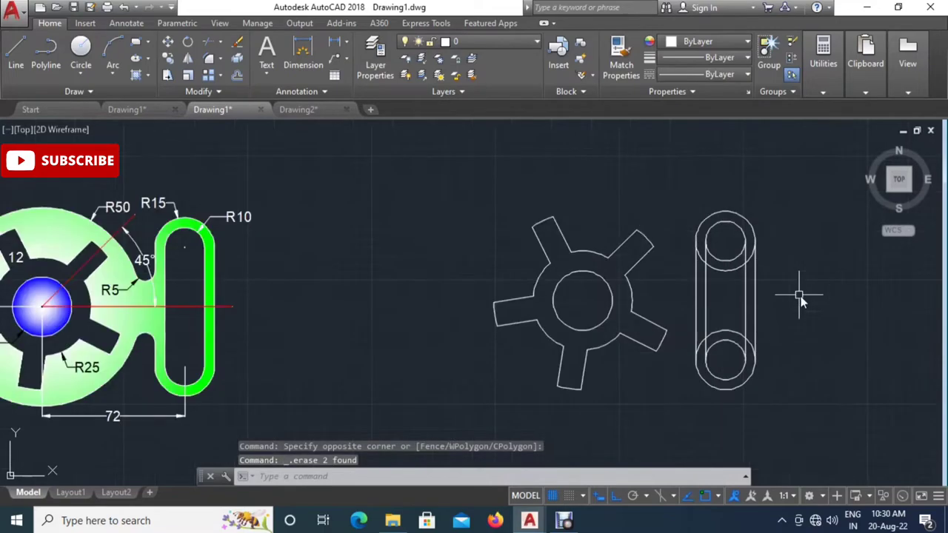
middle_drag(760, 301, 756, 305)
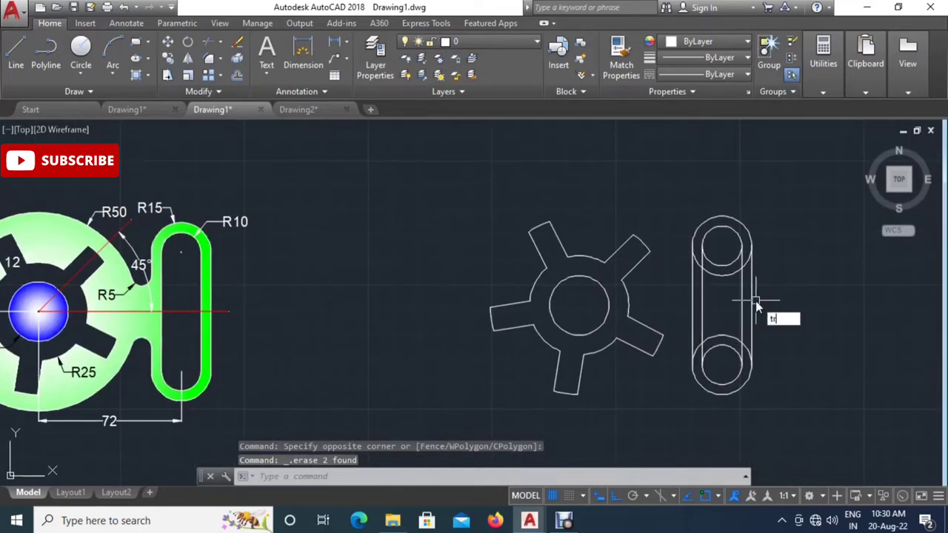
Trim away the inner circle arcs at the slot's top and bottom ends.
key(Return)
key(Return)
scroll(737, 270, up, 2)
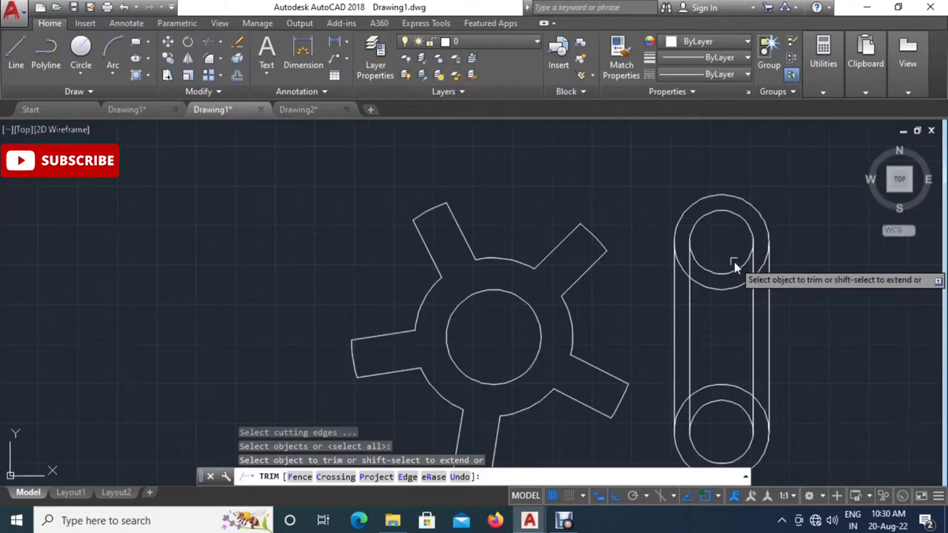
click(735, 268)
click(716, 300)
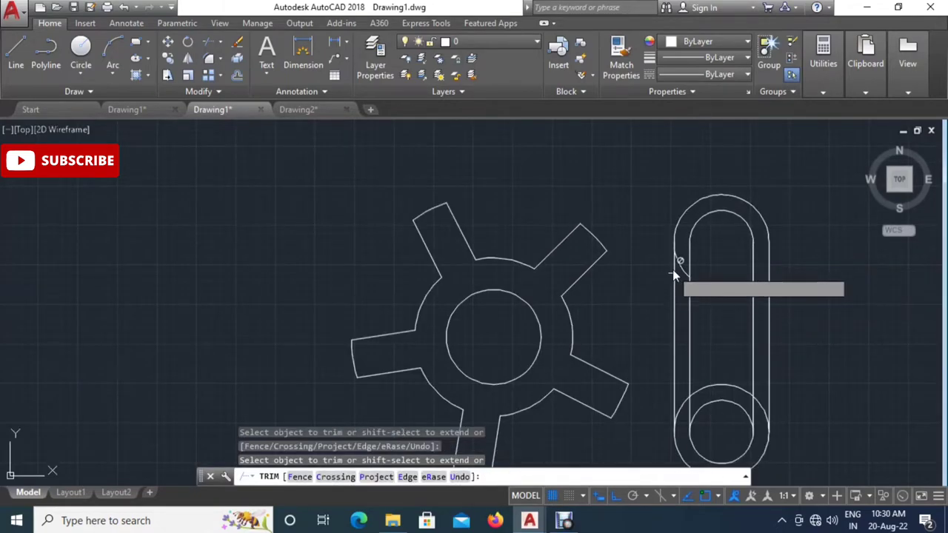
scroll(692, 204, down, 2)
click(714, 298)
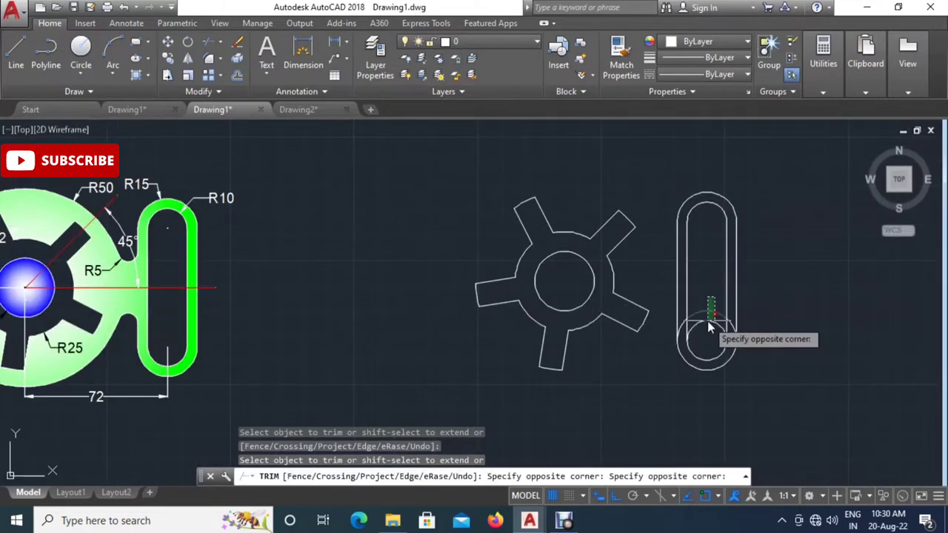
click(709, 326)
scroll(696, 334, up, 3)
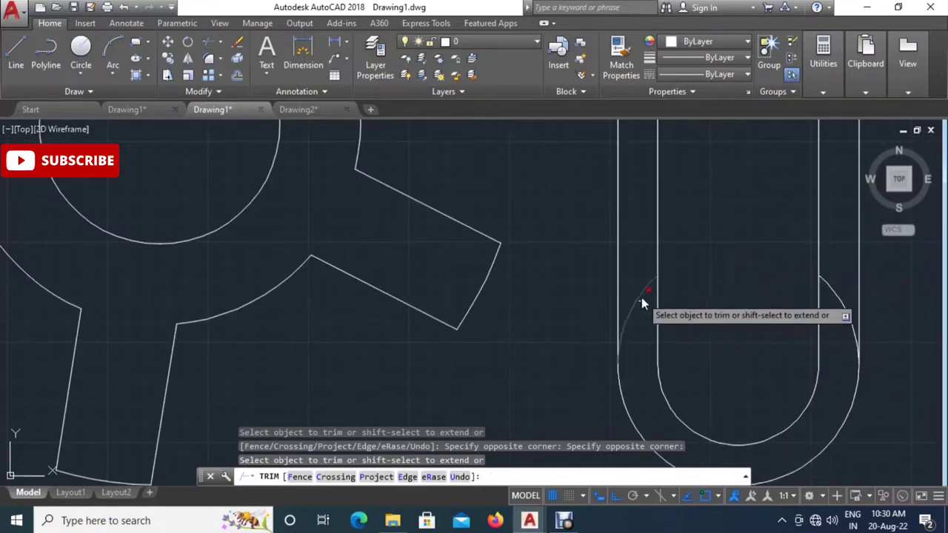
scroll(851, 317, down, 3)
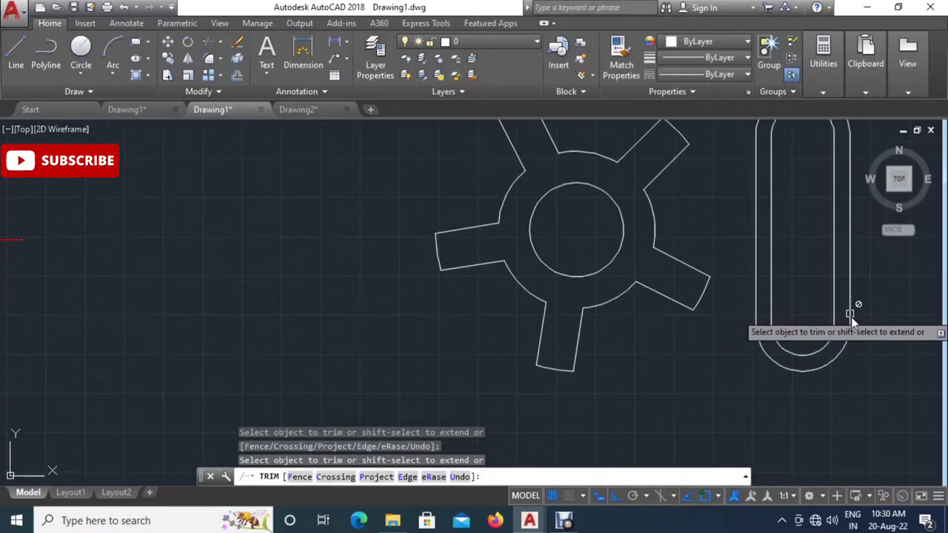
scroll(851, 317, down, 2)
scroll(853, 328, up, 1)
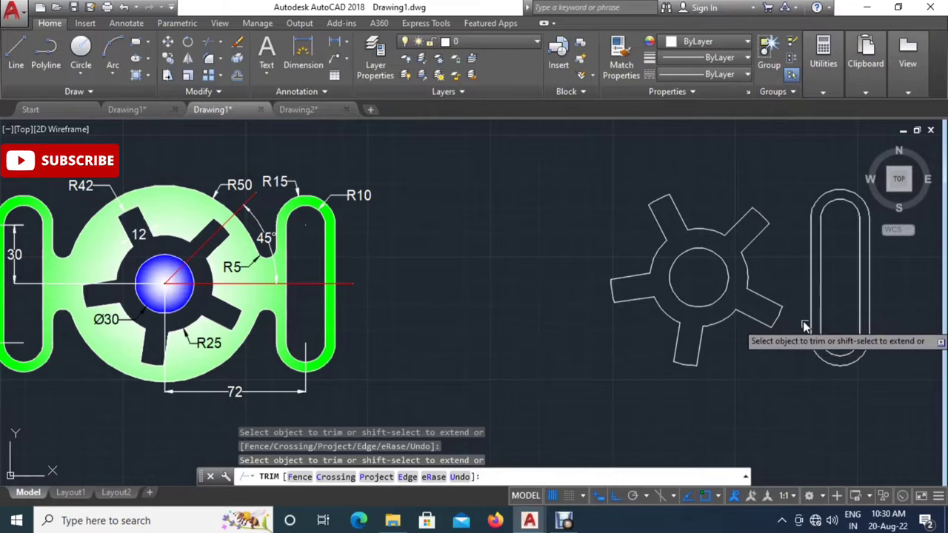
key(Escape)
middle_drag(741, 299, 718, 296)
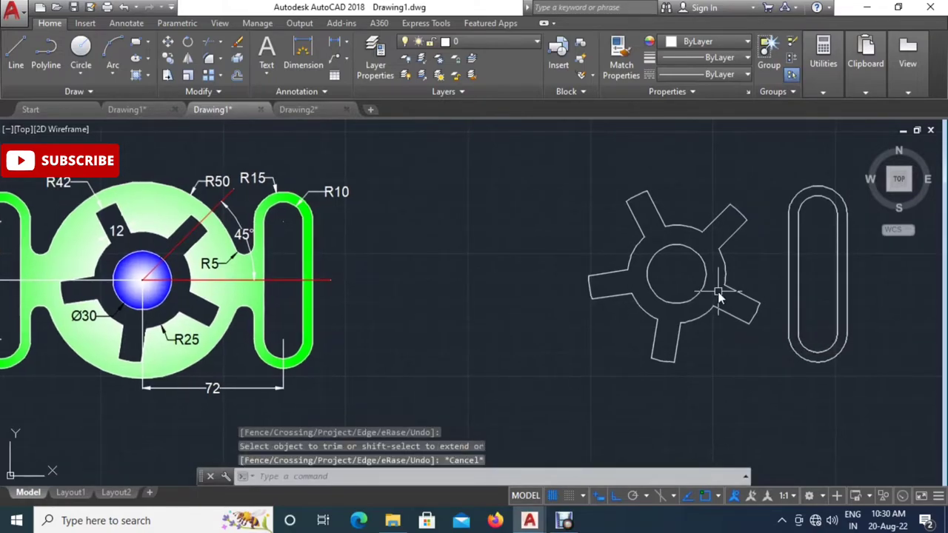
Draw a radius 50 circle centred on the hub around the five tabs.
key(Return)
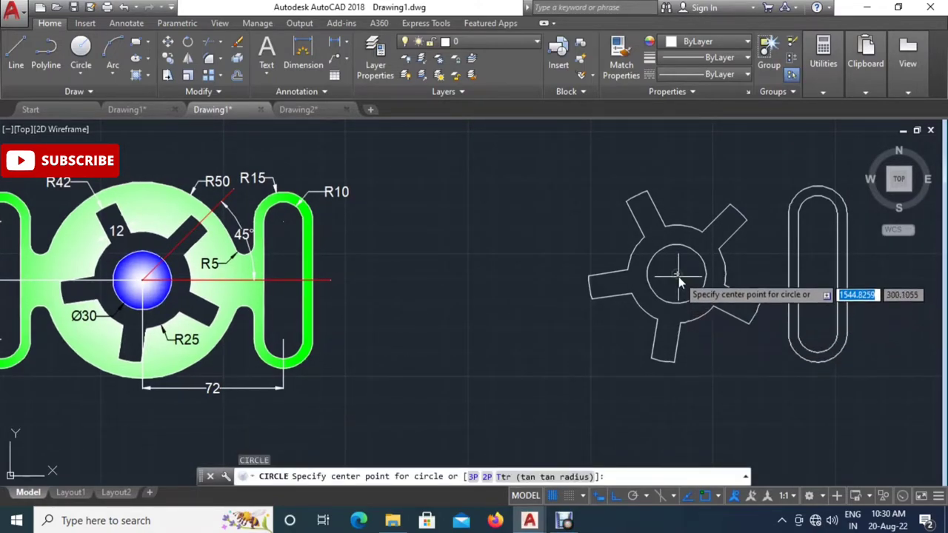
click(676, 274)
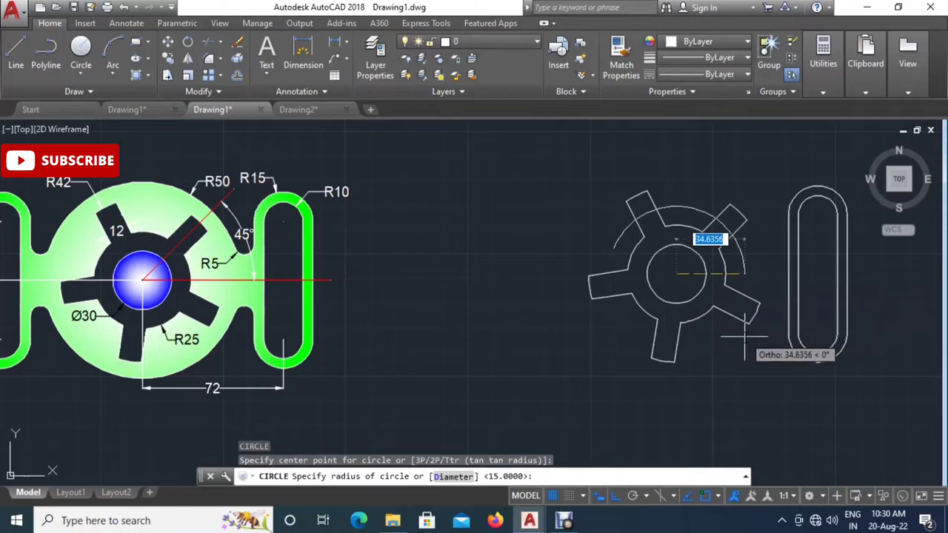
text(50)
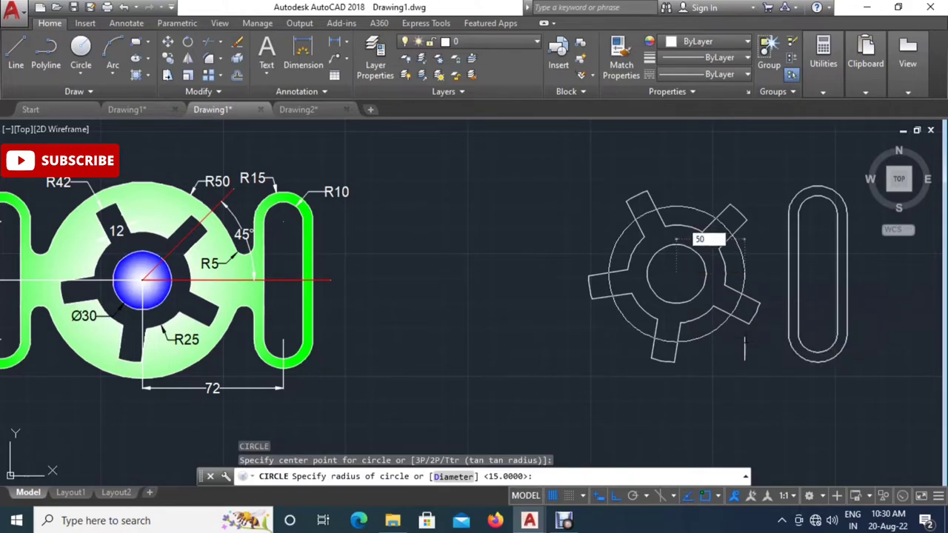
key(Return)
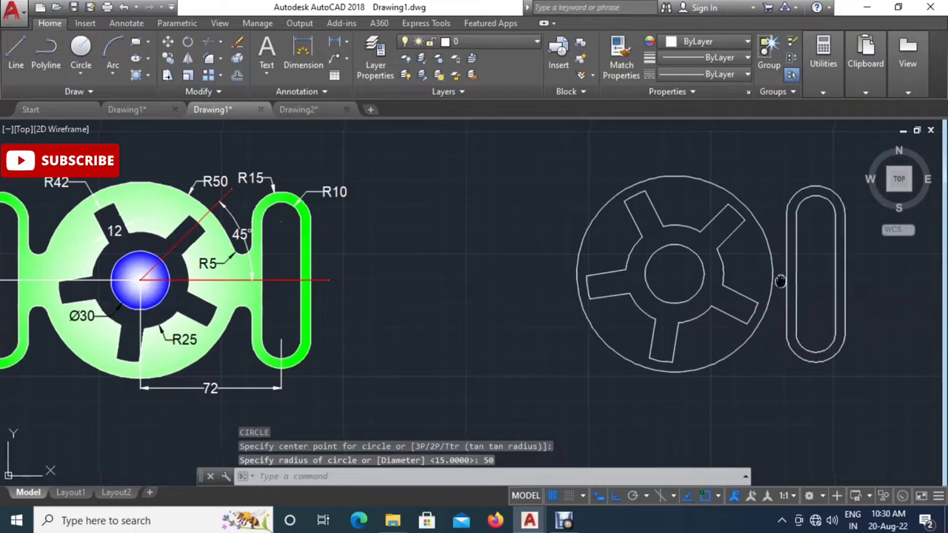
mouse_move(785, 280)
middle_down()
mouse_move(790, 302)
mouse_move(815, 310)
middle_up()
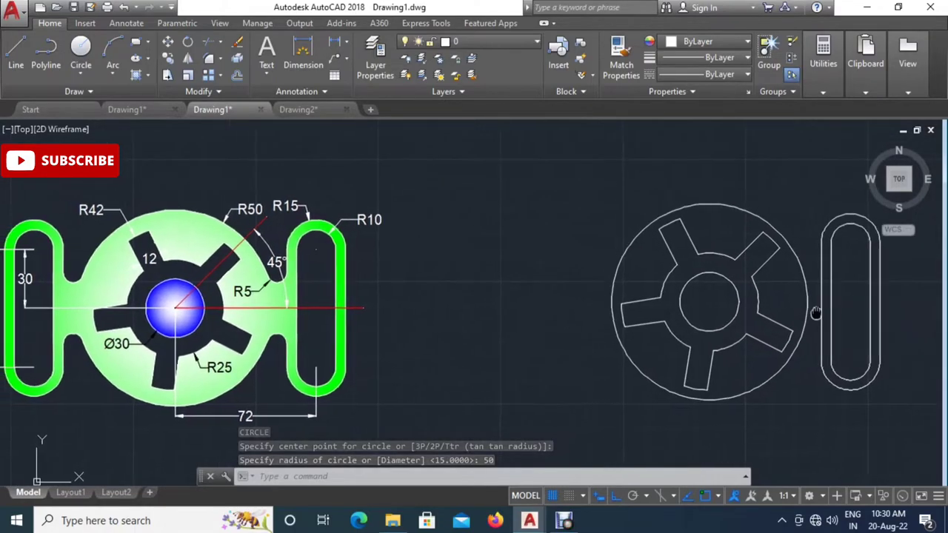
scroll(819, 299, up, 2)
scroll(785, 326, up, 1)
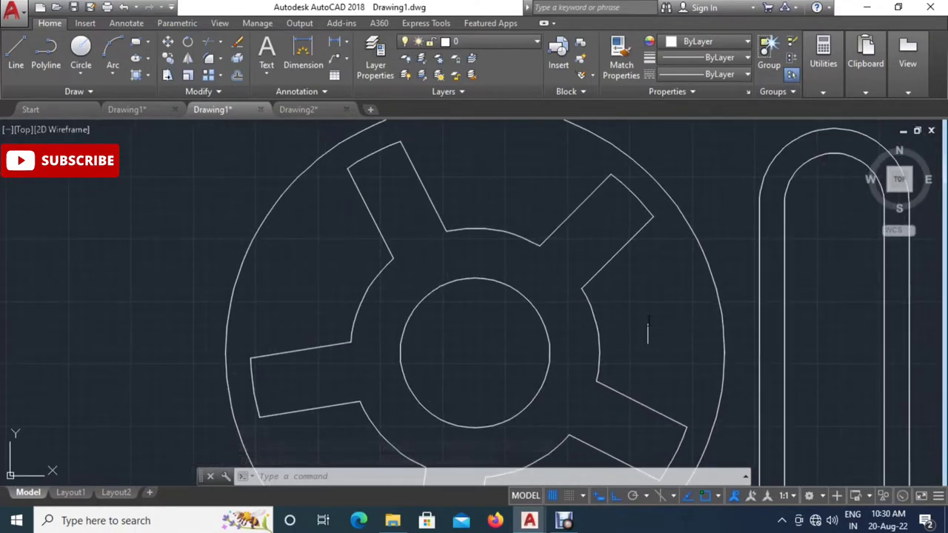
scroll(645, 331, down, 3)
middle_drag(655, 316, 690, 321)
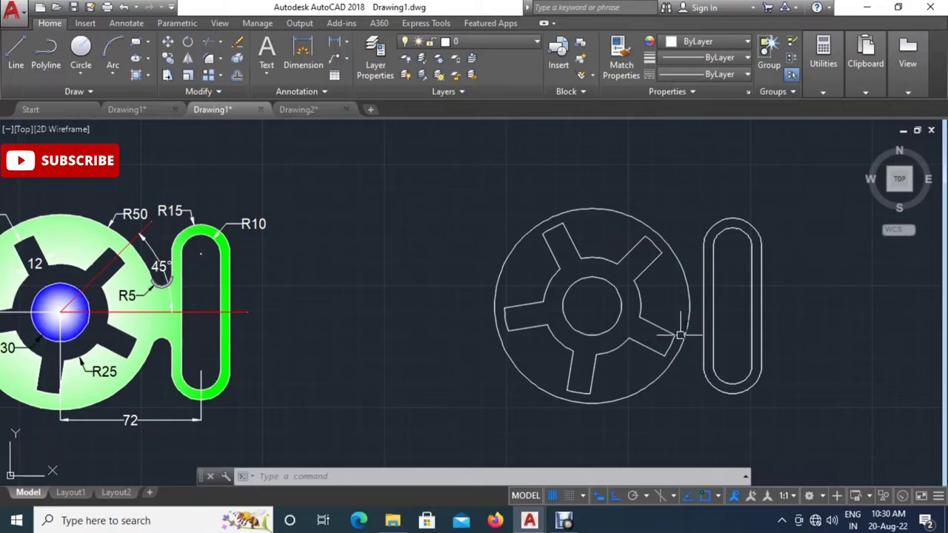
Add an upper R5 circle tangent to the R50 circle and the slot outline.
scroll(698, 305, up, 2)
text(C)
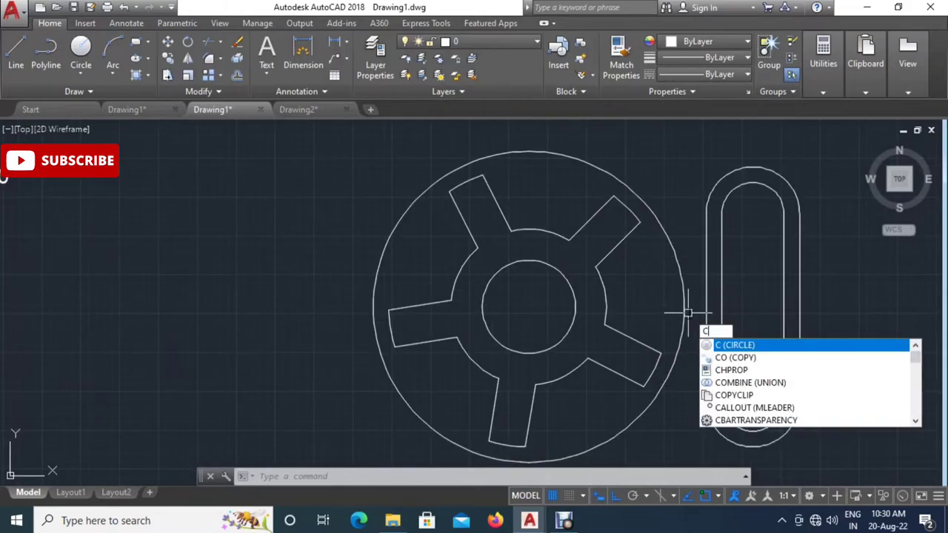
key(Return)
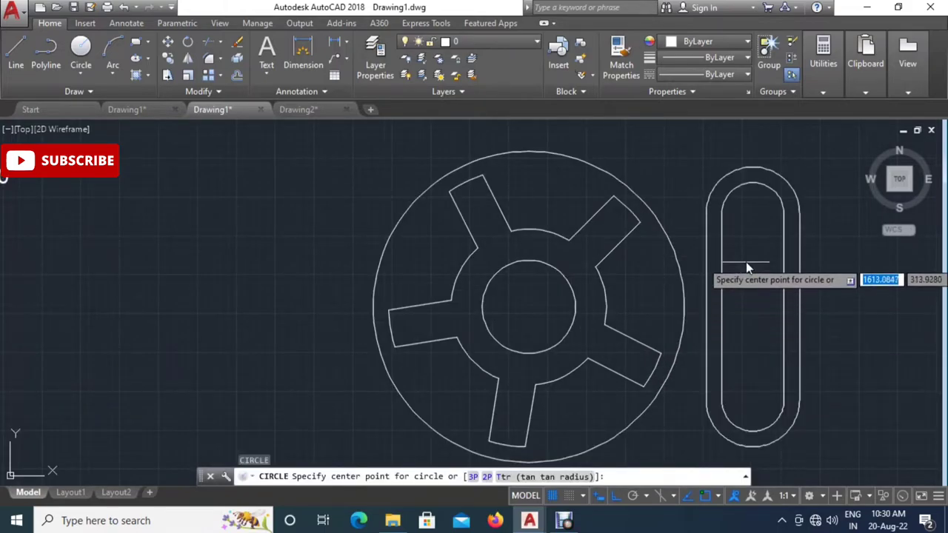
middle_drag(734, 291, 713, 288)
right_click(723, 255)
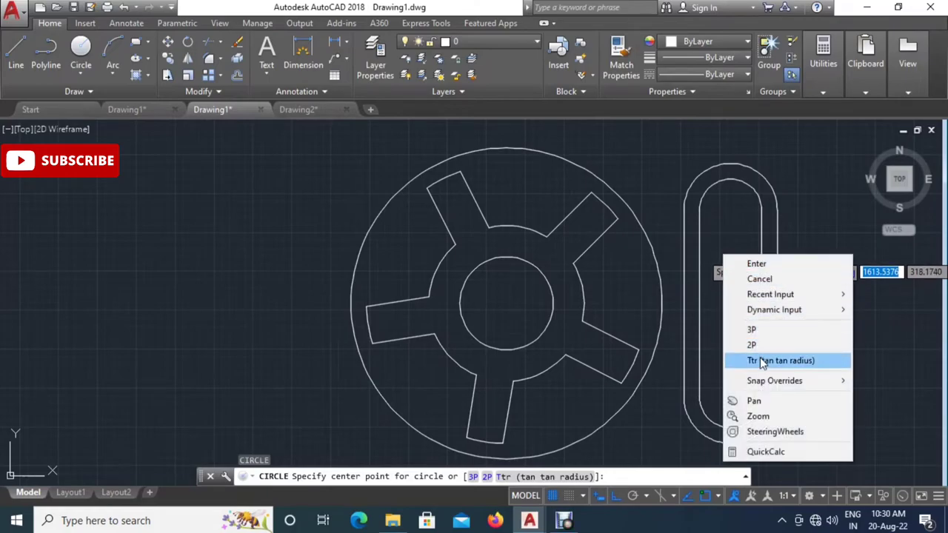
click(759, 359)
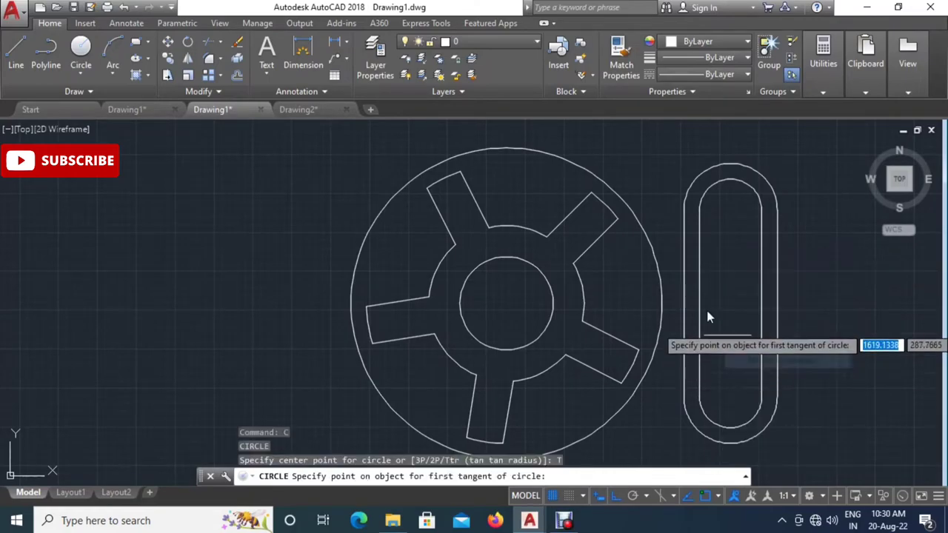
click(654, 260)
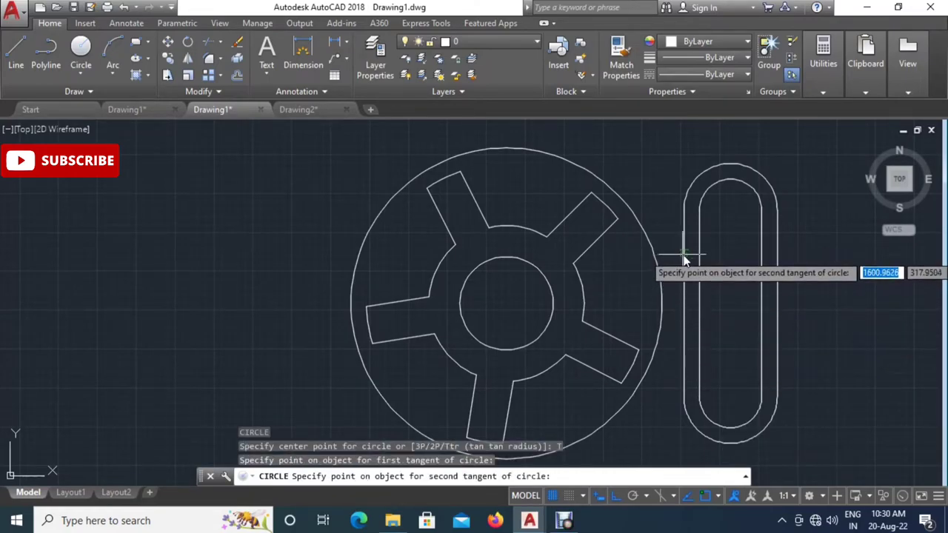
click(684, 256)
text(5)
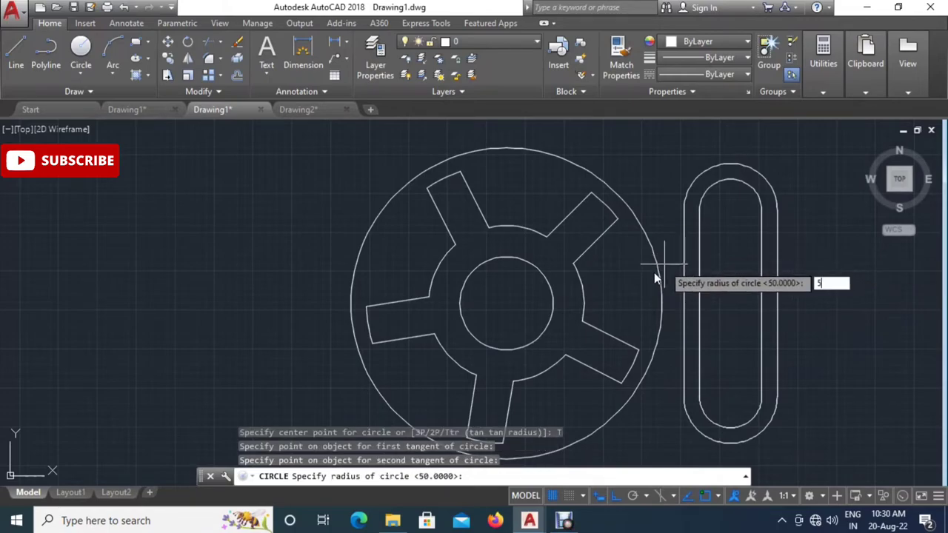
key(Return)
Add a lower R5 circle tangent to the R50 circle's lower side and the slot.
scroll(711, 348, down, 2)
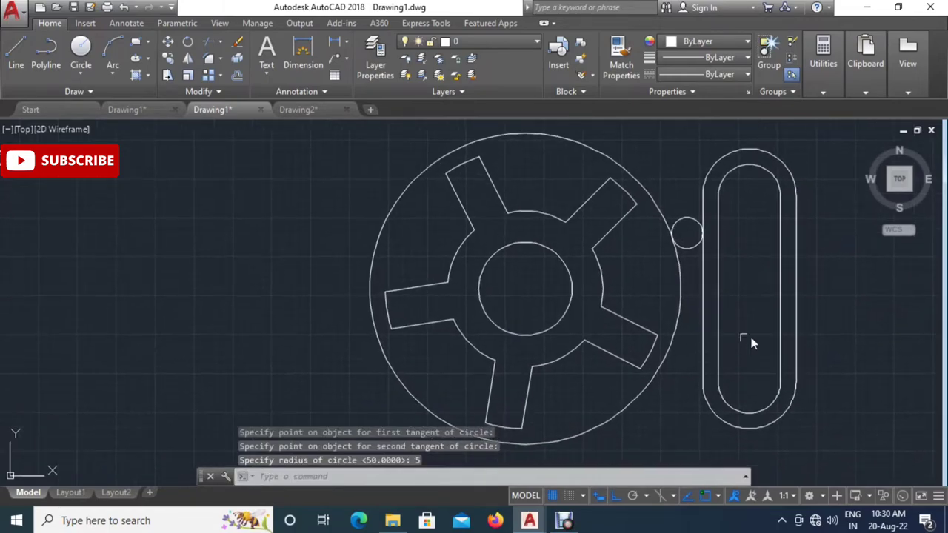
scroll(755, 348, down, 2)
scroll(762, 357, up, 2)
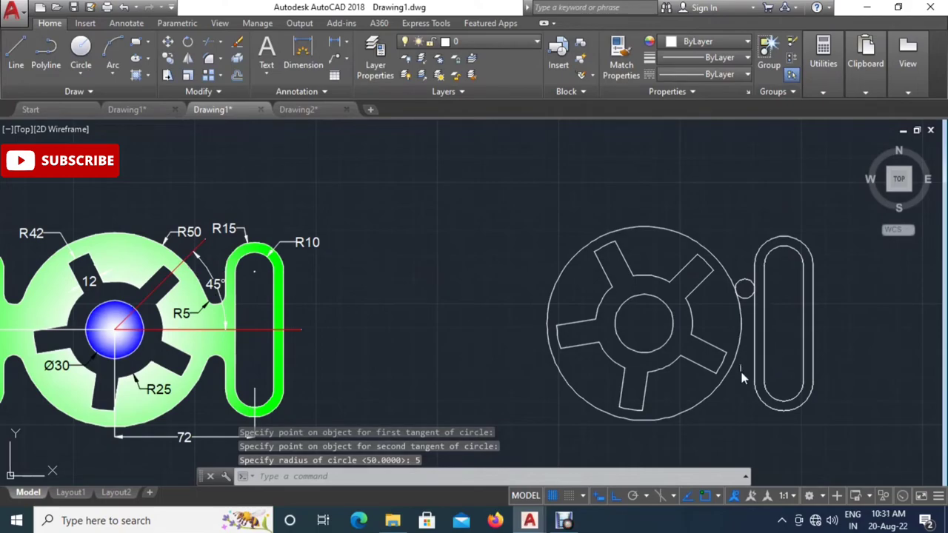
text(c)
key(Return)
right_click(747, 396)
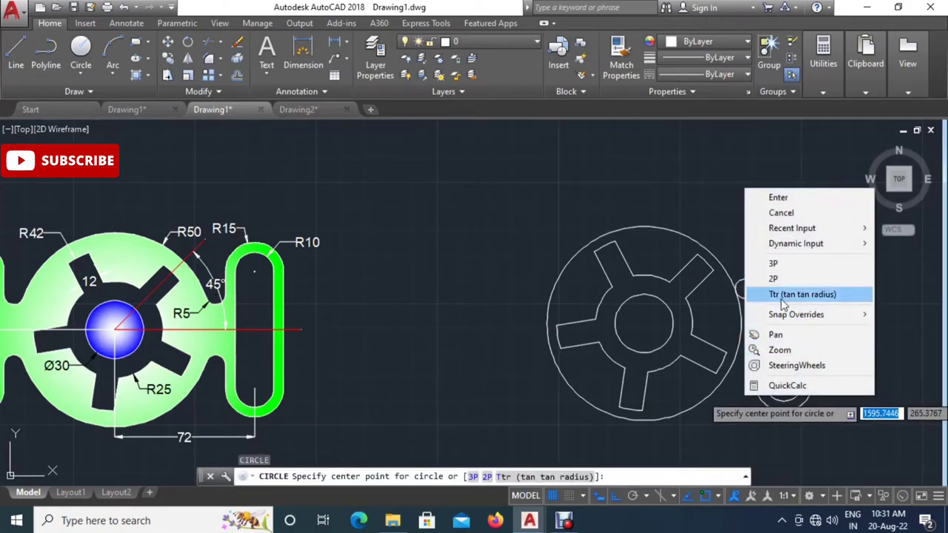
click(781, 295)
click(739, 360)
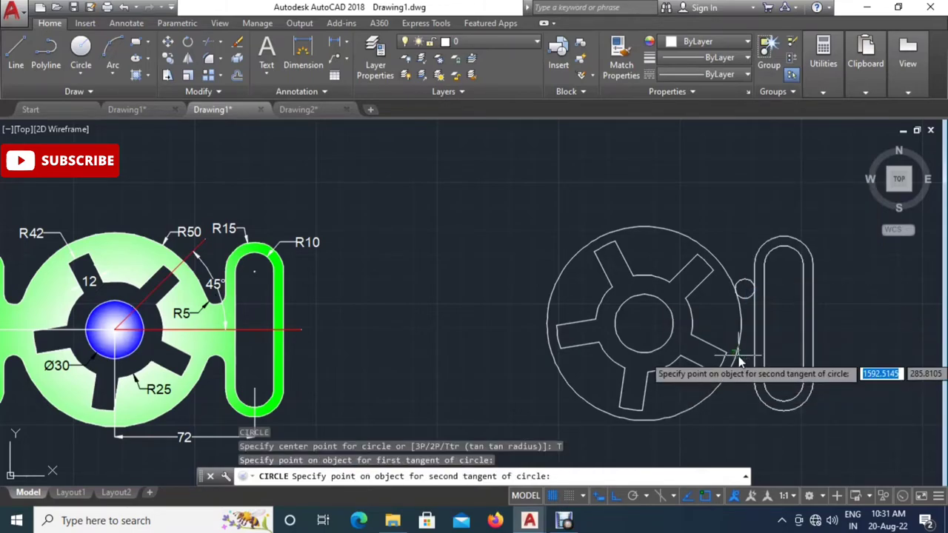
click(753, 361)
text(5)
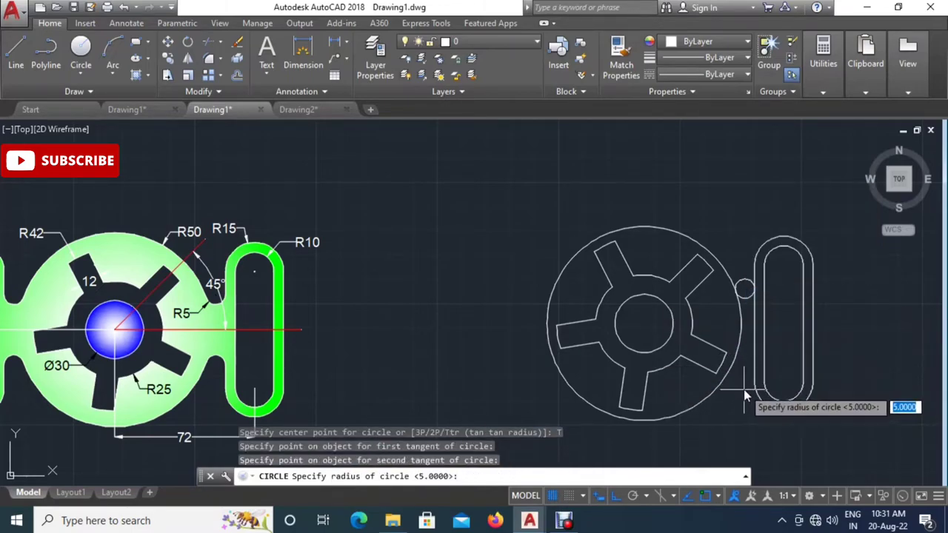
key(Return)
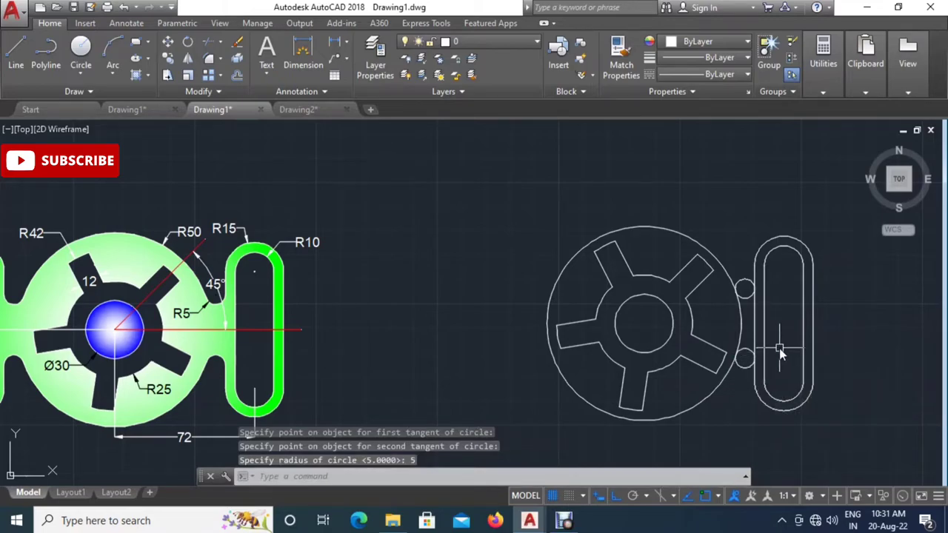
Trim the unwanted parts of both R5 circles, leaving fillets between rim and slot.
text(tr)
key(Return)
key(Return)
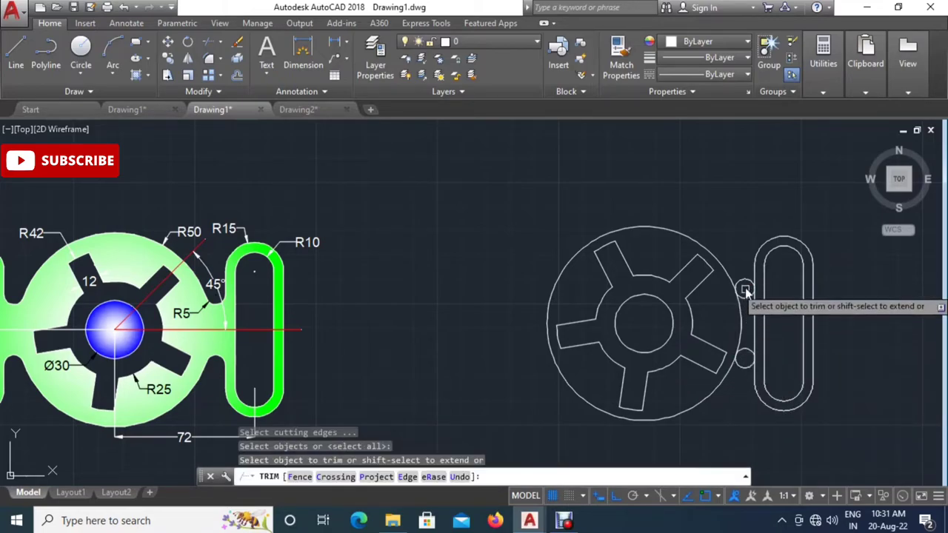
click(745, 288)
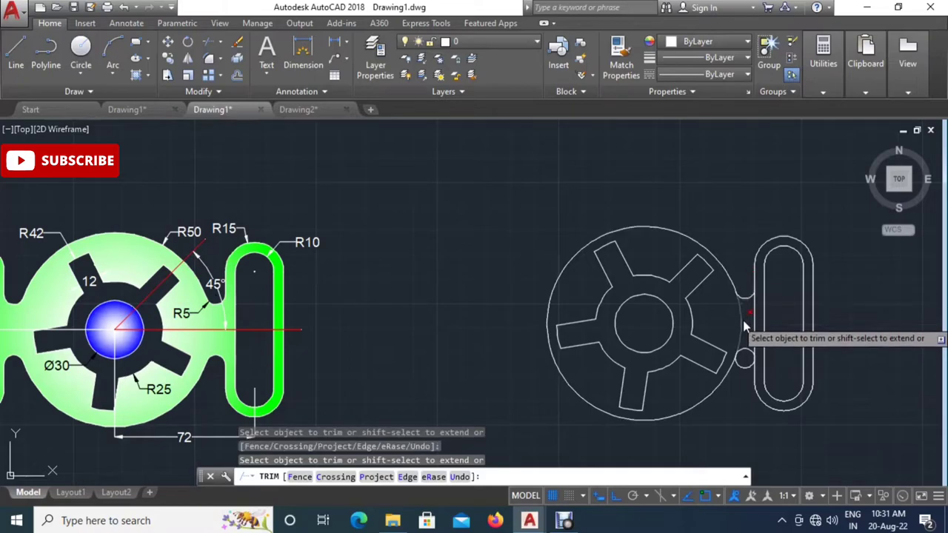
click(745, 368)
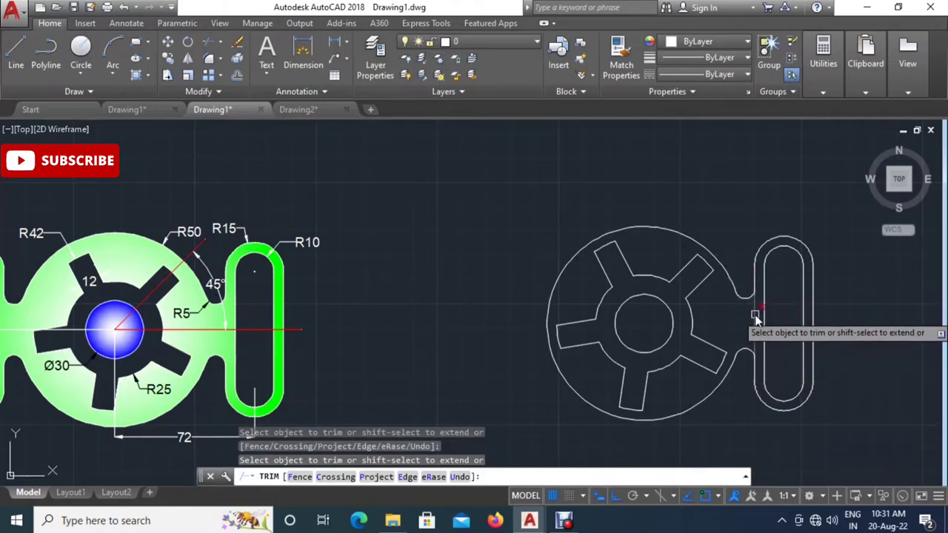
key(Escape)
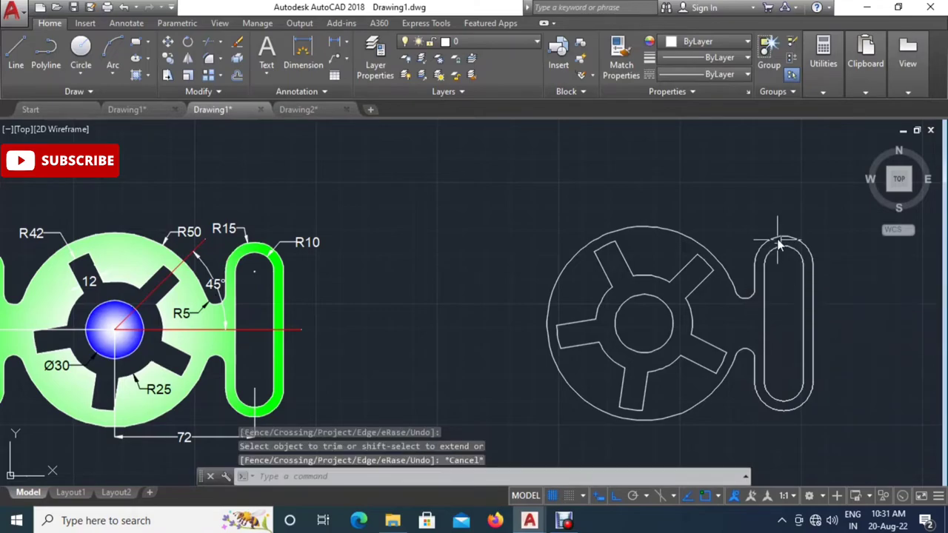
scroll(782, 245, down, 2)
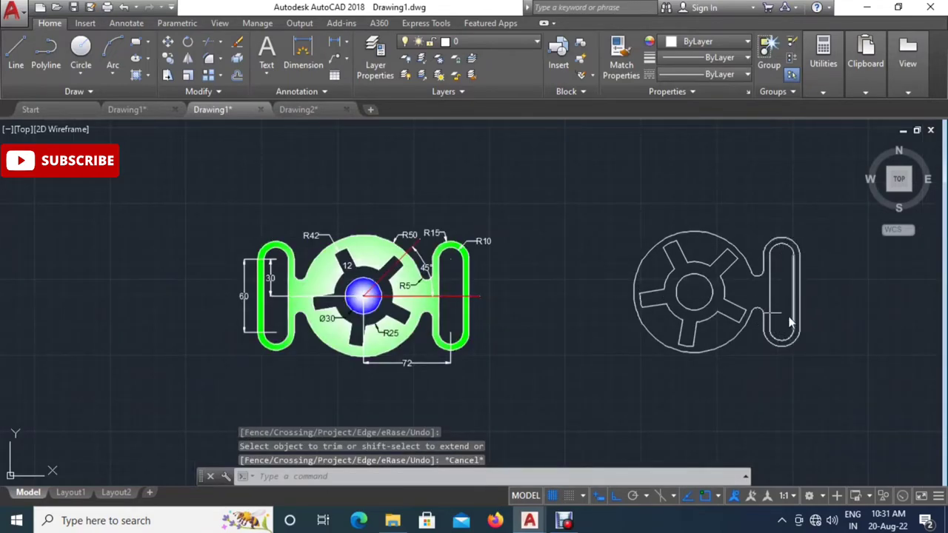
scroll(794, 313, up, 2)
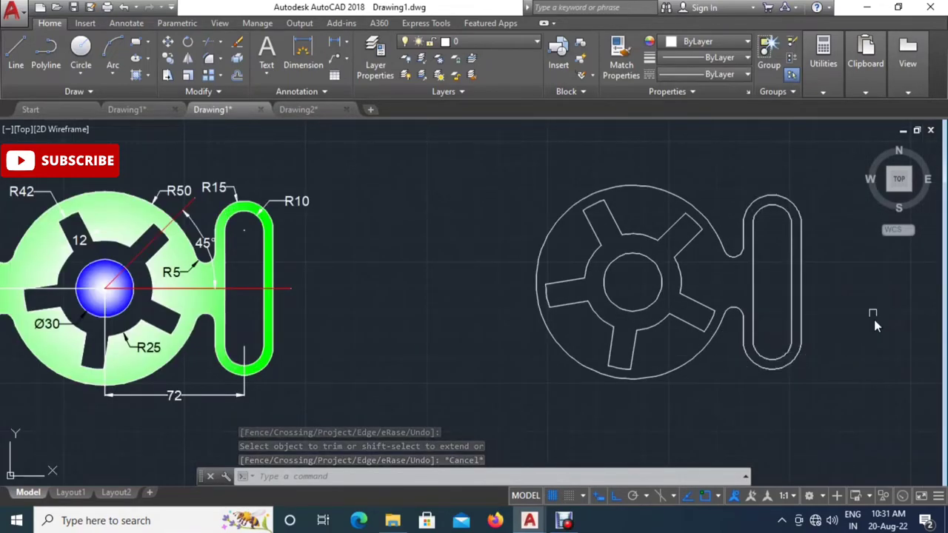
scroll(873, 315, down, 2)
scroll(827, 309, up, 2)
middle_drag(827, 309, 761, 326)
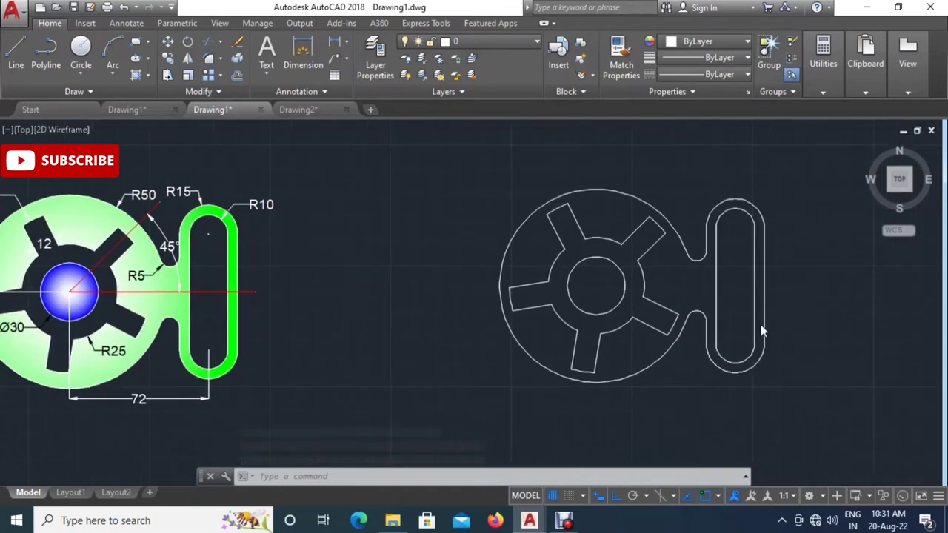
Mirror the window-selected slot and fillets about a vertical line through the hub centre, keeping the originals.
click(792, 164)
click(698, 408)
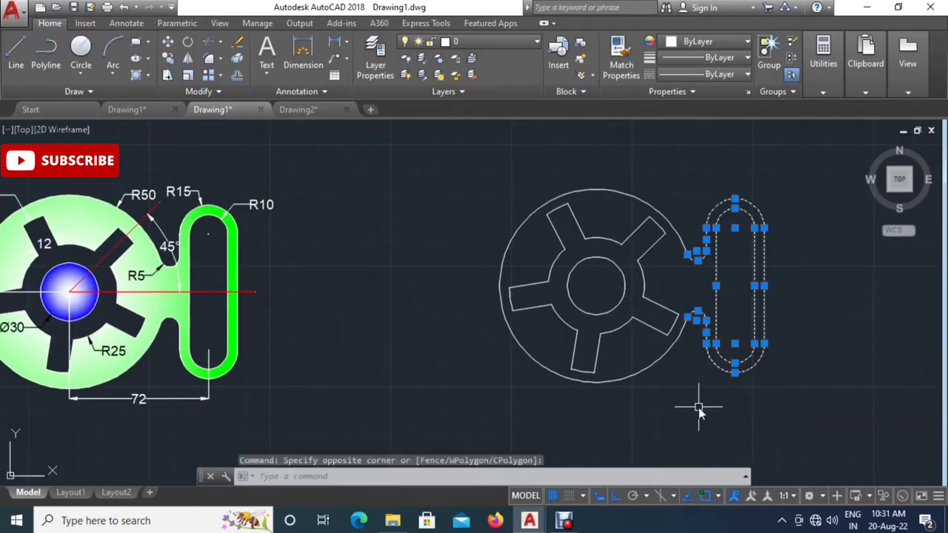
text(m)
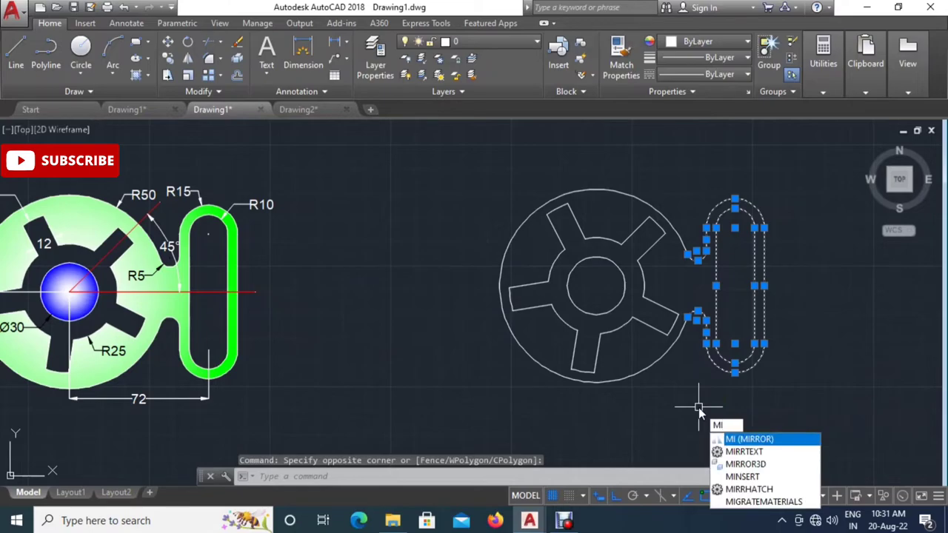
key(Return)
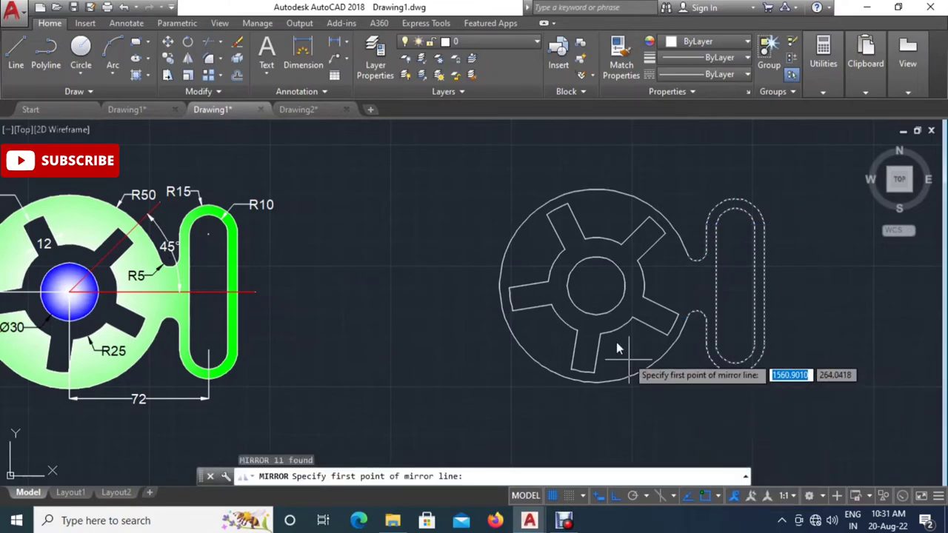
click(596, 285)
click(649, 435)
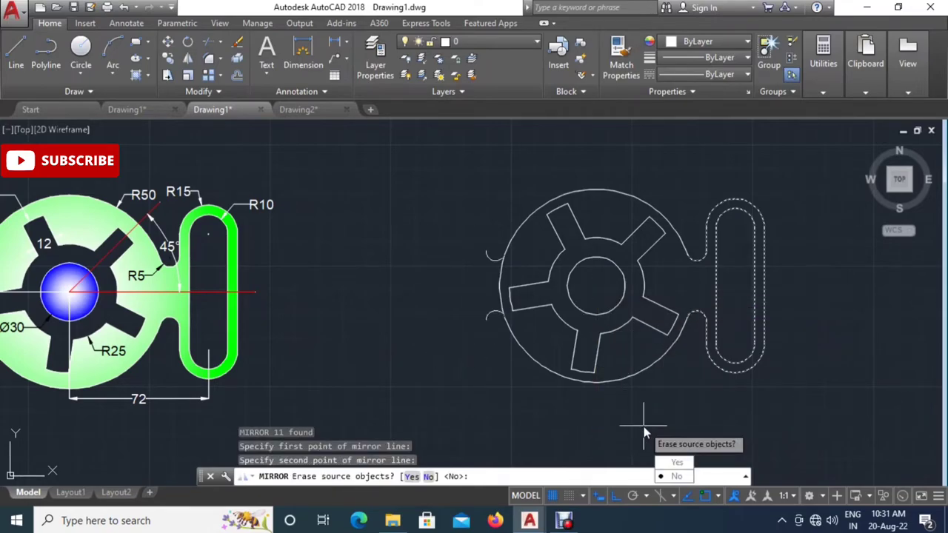
click(699, 485)
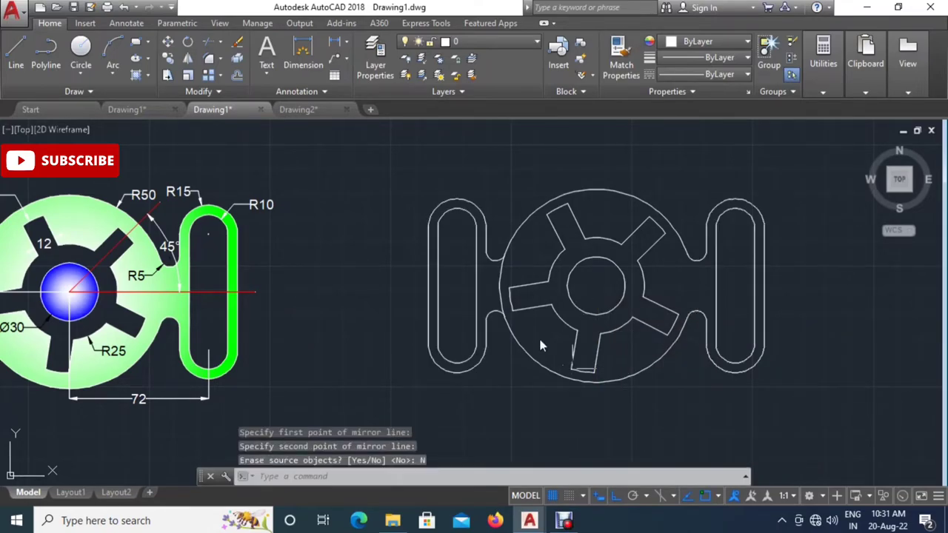
key(Escape)
Trim the leftover lines on the left side, recentre the view, and switch to Drawing2.
text(tr)
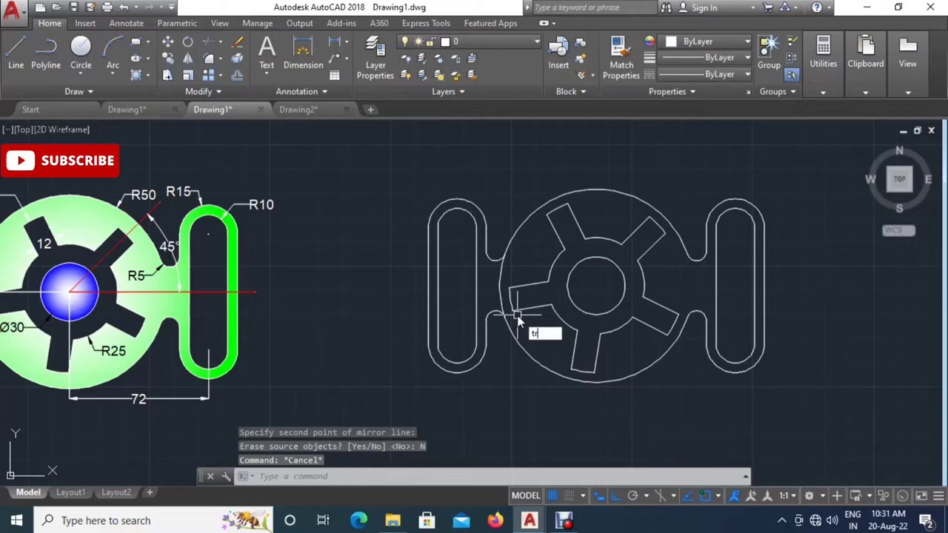
key(Return)
key(Return)
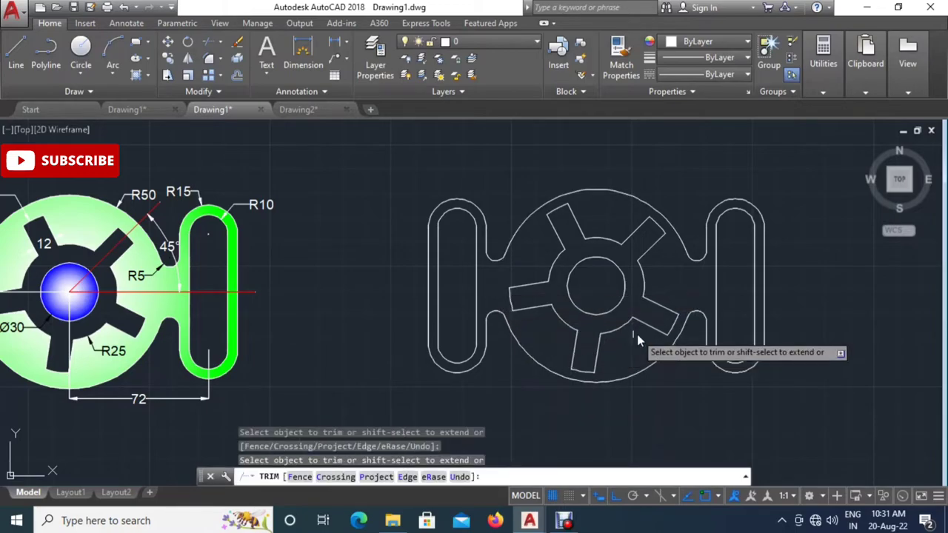
key(Escape)
scroll(757, 303, down, 2)
scroll(686, 305, up, 2)
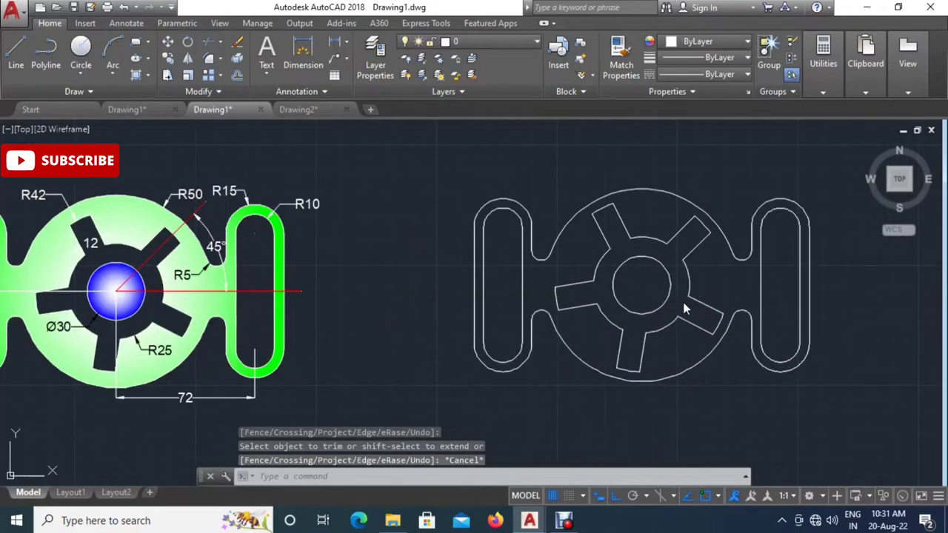
scroll(802, 289, down, 2)
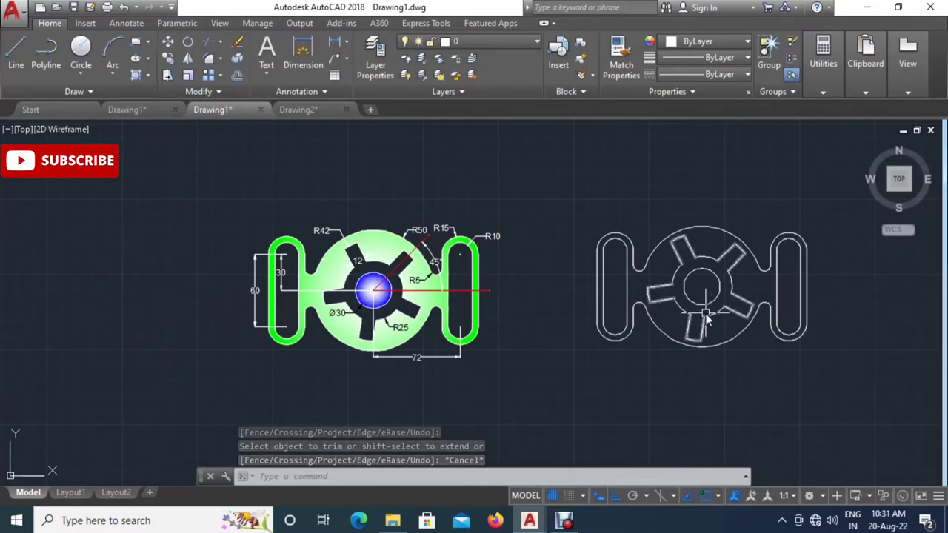
scroll(713, 316, up, 2)
middle_drag(698, 328, 708, 355)
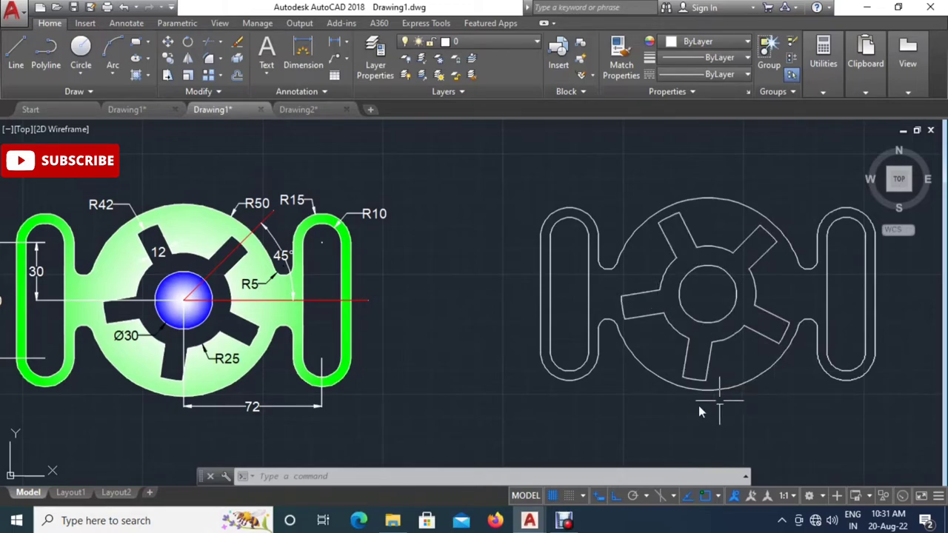
click(299, 112)
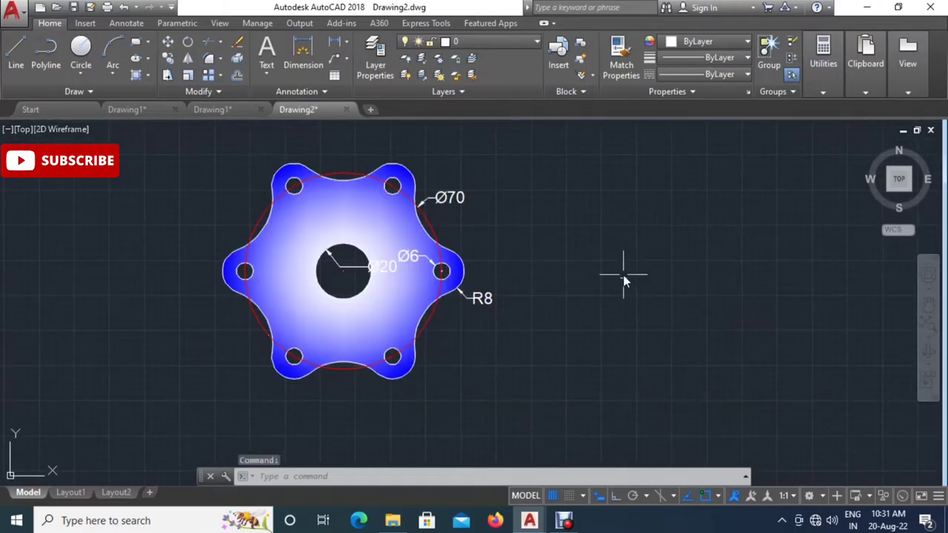
Pan and zoom to bring the dimensioned six-lobed flange reference into a comfortable position.
middle_drag(620, 269, 543, 286)
scroll(519, 288, down, 2)
scroll(511, 311, up, 2)
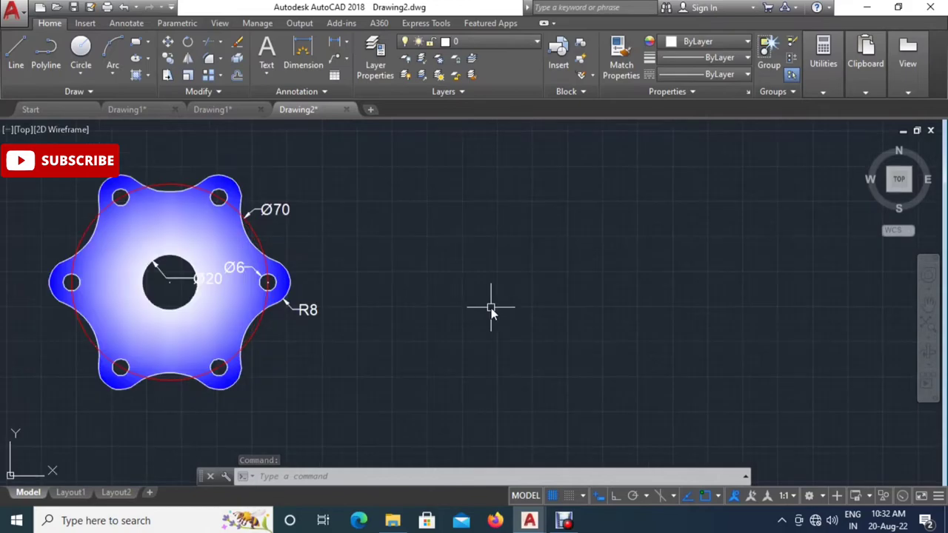
middle_drag(491, 309, 540, 354)
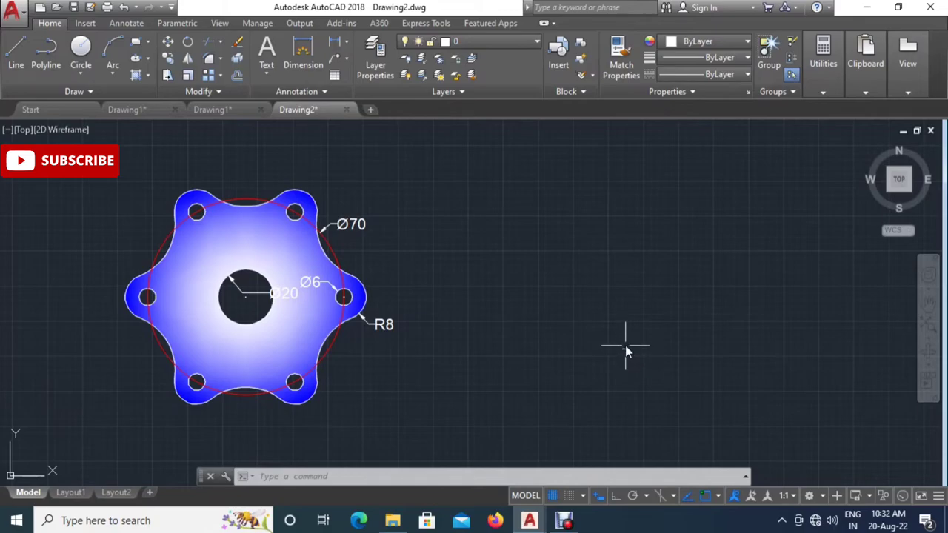
middle_drag(613, 343, 604, 343)
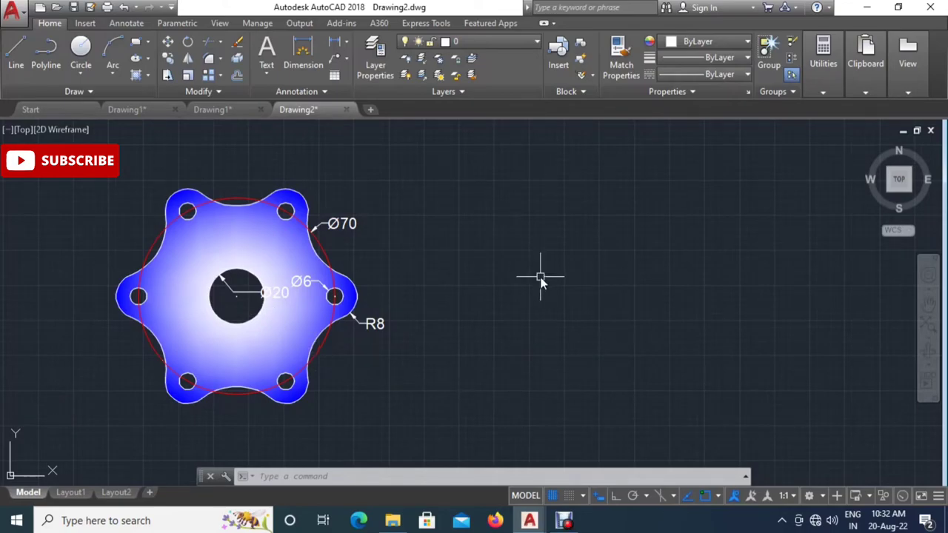
mouse_move(584, 300)
middle_down()
mouse_move(560, 299)
mouse_move(545, 311)
middle_up()
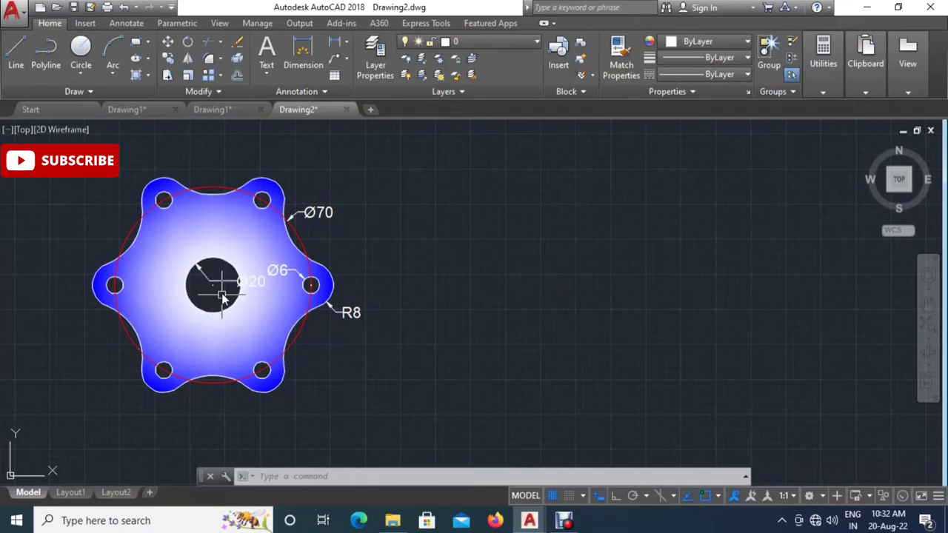
Draw an R10 circle in the empty area right of the flange as its centre bore.
text(c)
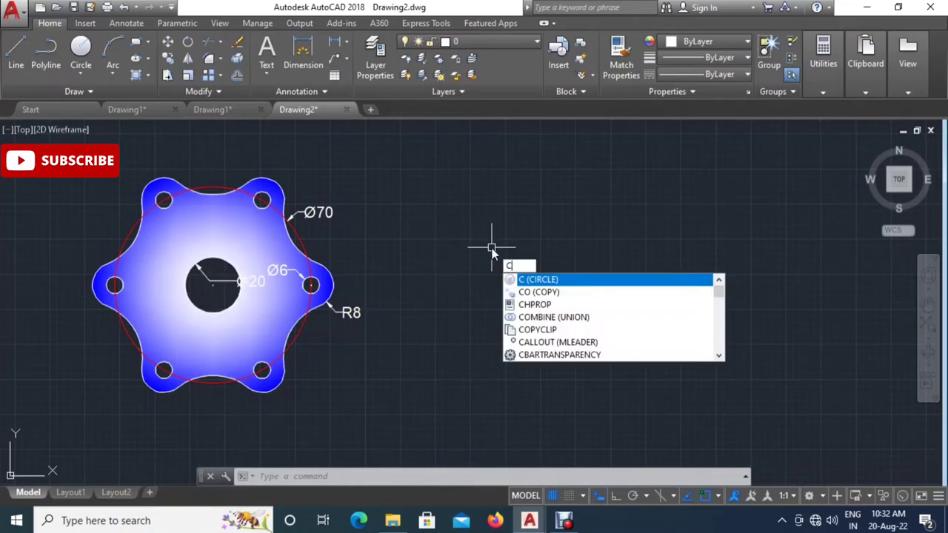
key(Return)
middle_drag(631, 275, 620, 275)
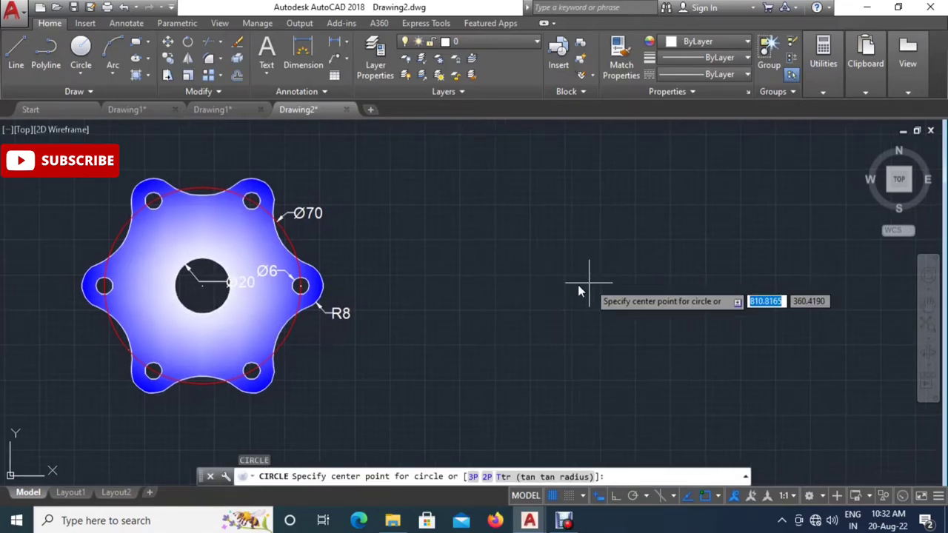
click(584, 286)
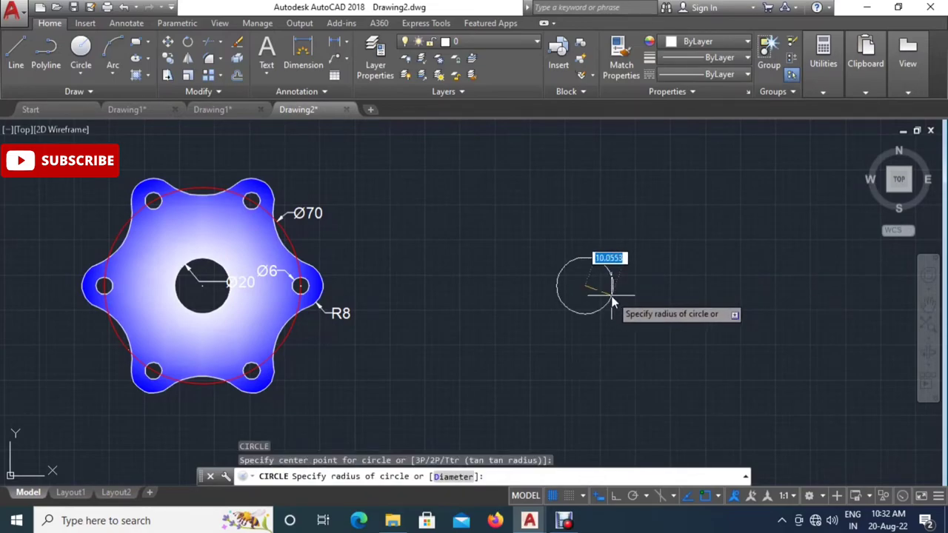
key(BackSpace)
text(10)
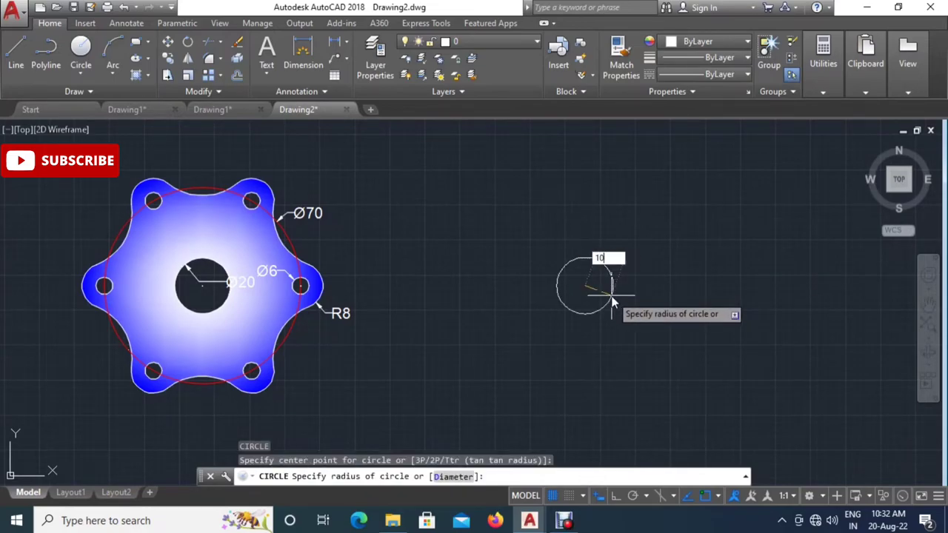
key(Return)
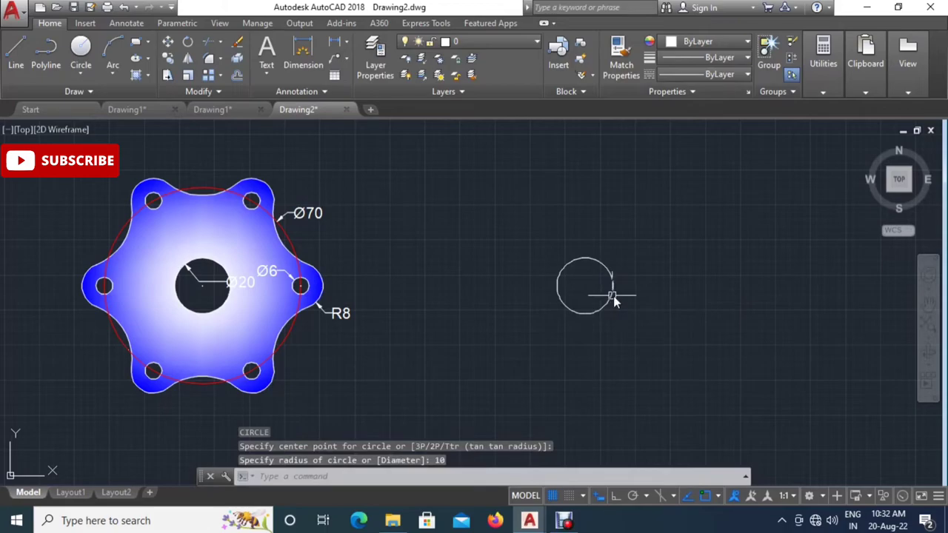
middle_drag(614, 296, 606, 291)
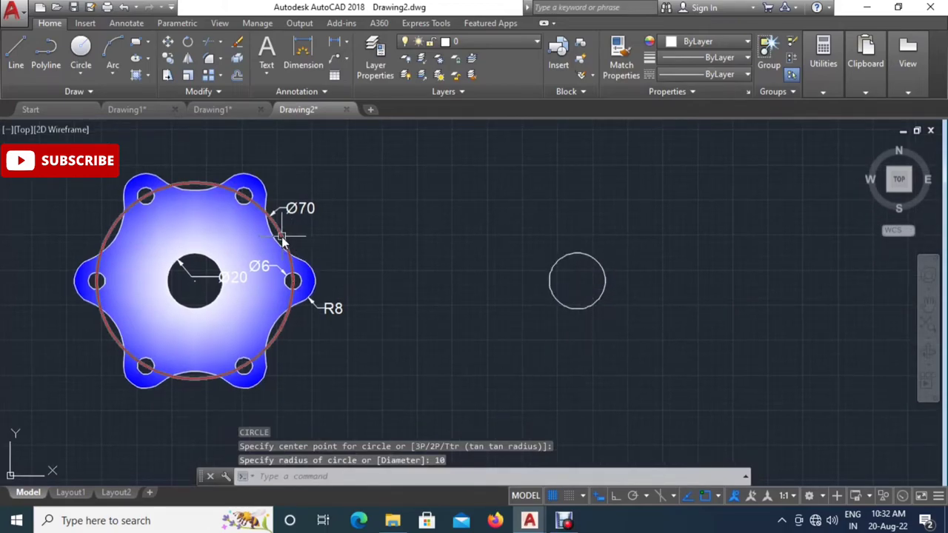
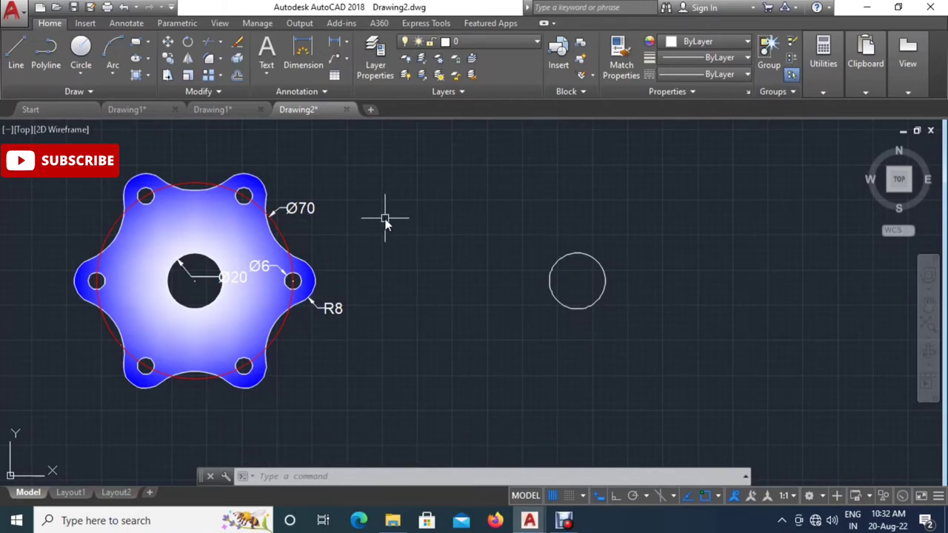
Draw a radius-35 circle concentric with the central hole.
text(c)
key(Return)
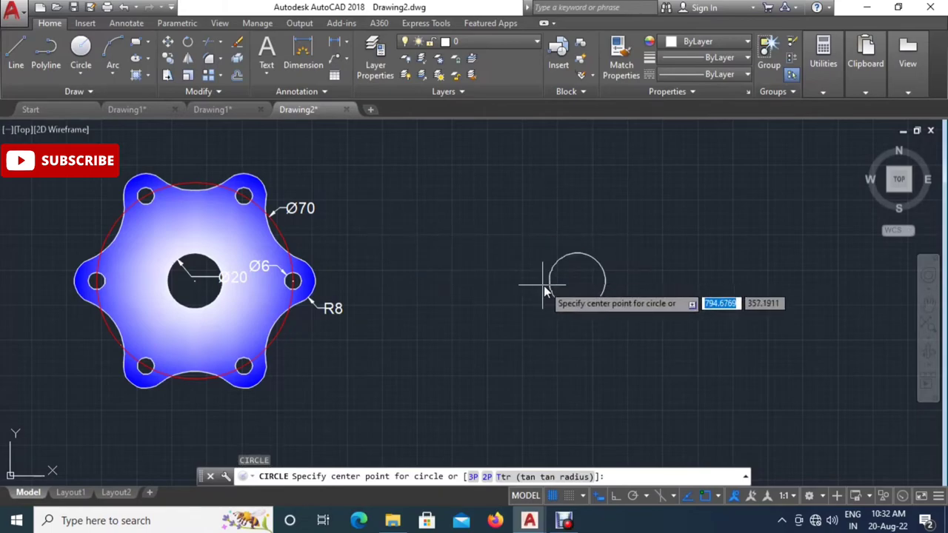
click(578, 281)
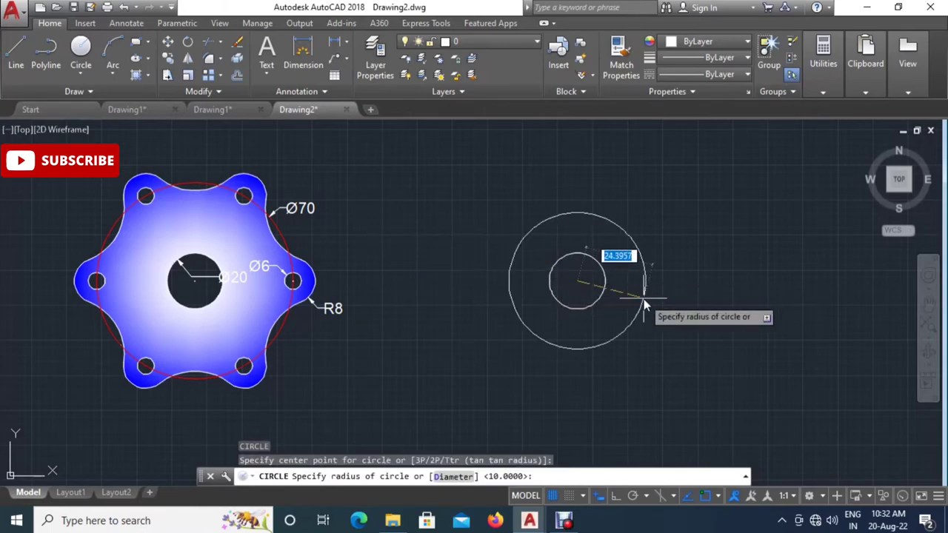
key(BackSpace)
text(35)
key(Return)
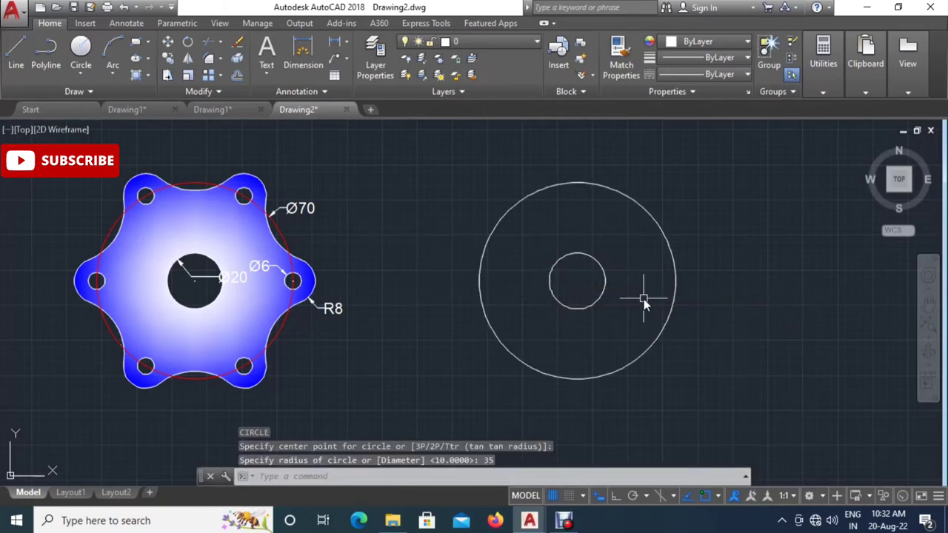
With Ortho on, draw a horizontal line from the centre out past the circle's right side.
middle_drag(596, 300, 577, 299)
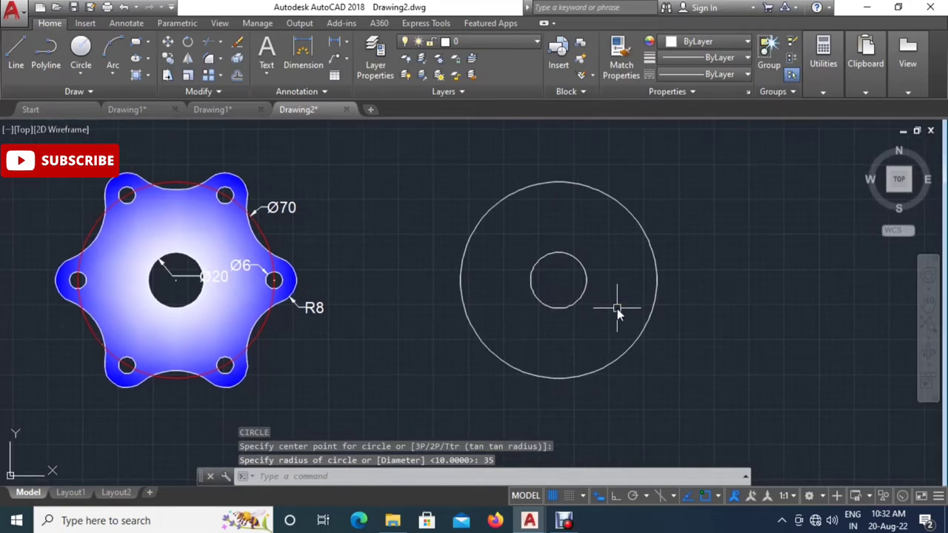
text(l)
key(Return)
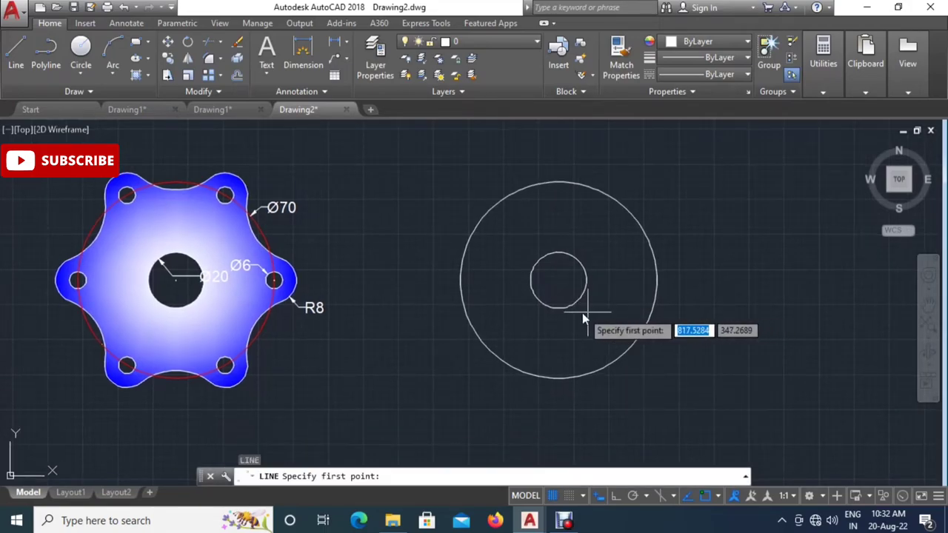
click(558, 281)
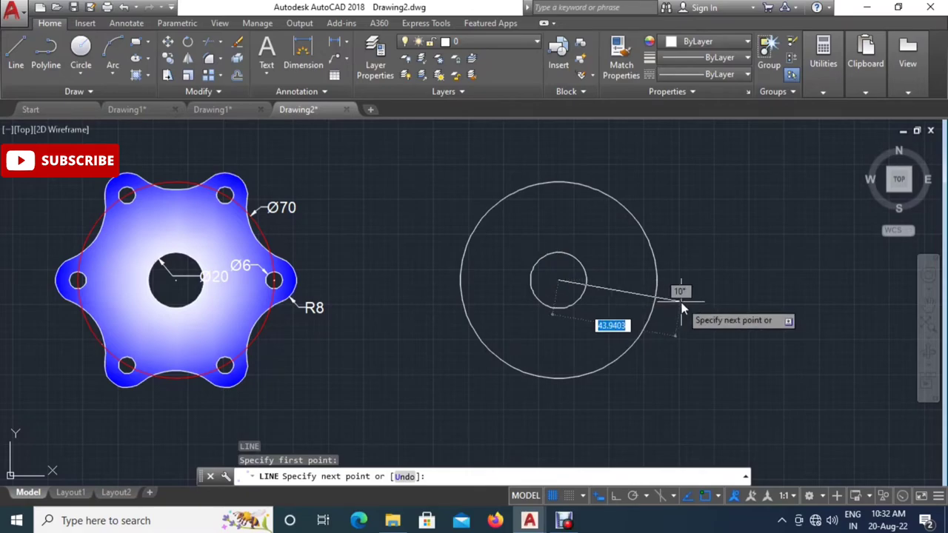
key(F8)
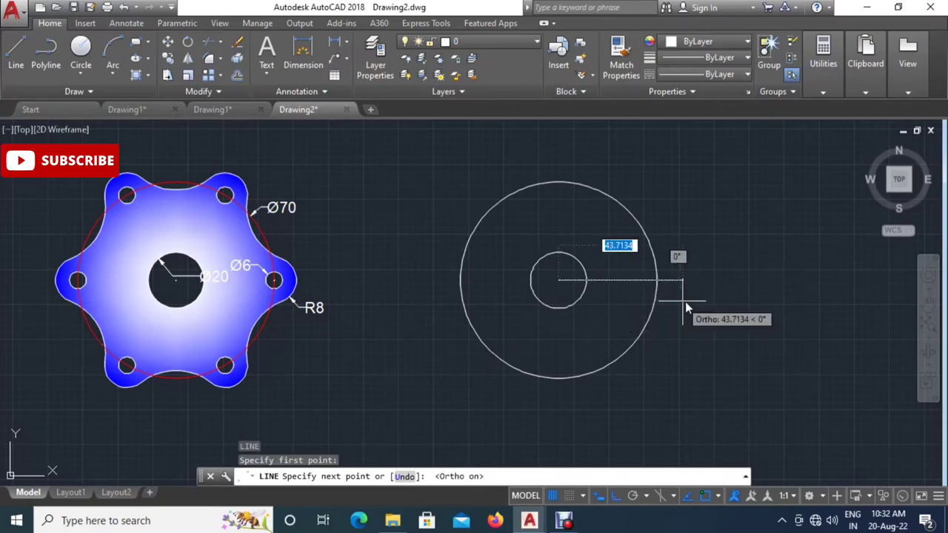
click(696, 301)
key(Escape)
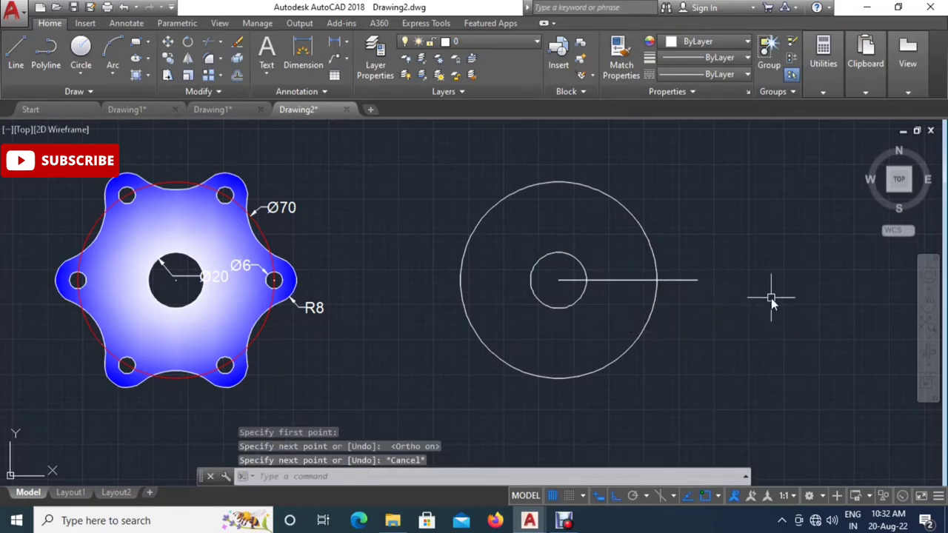
Draw concentric radius-3 and radius-8 circles where the line meets the outer circle's right side.
text(c)
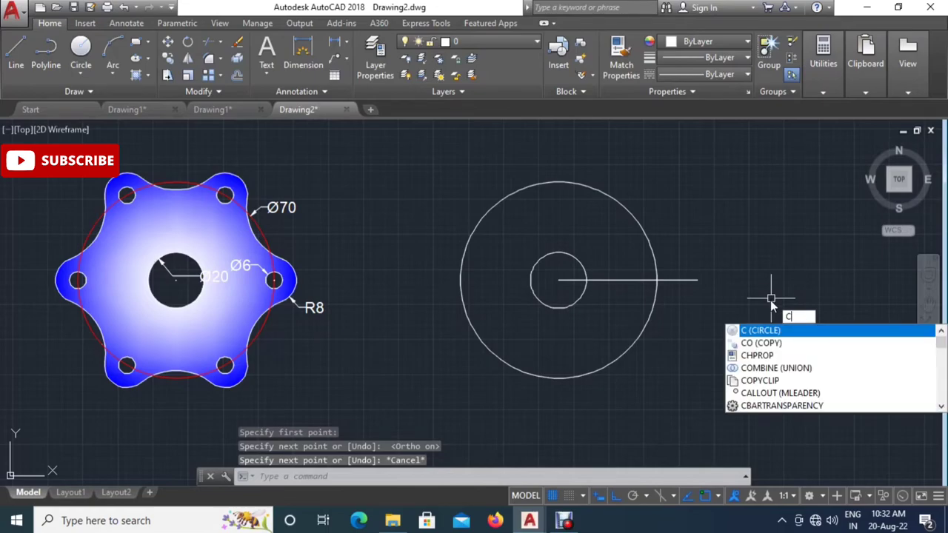
key(Return)
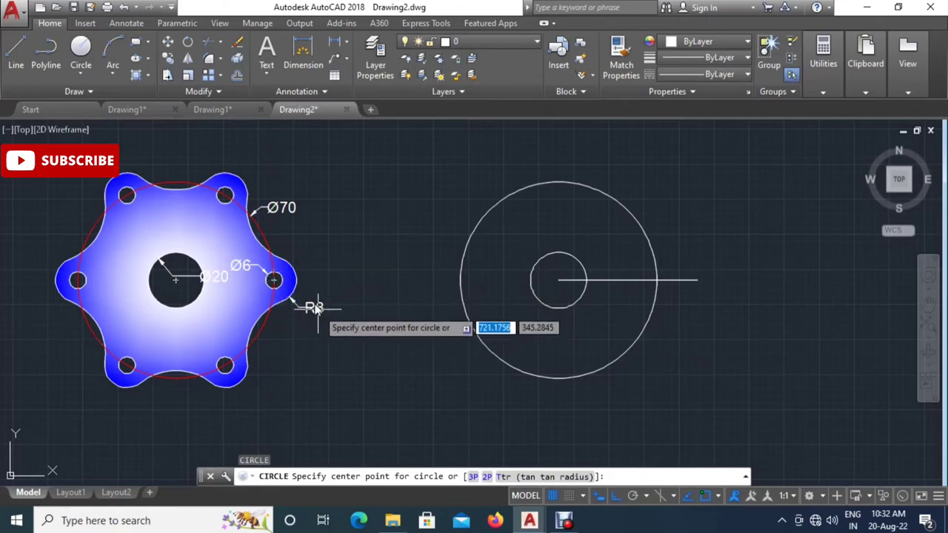
click(654, 283)
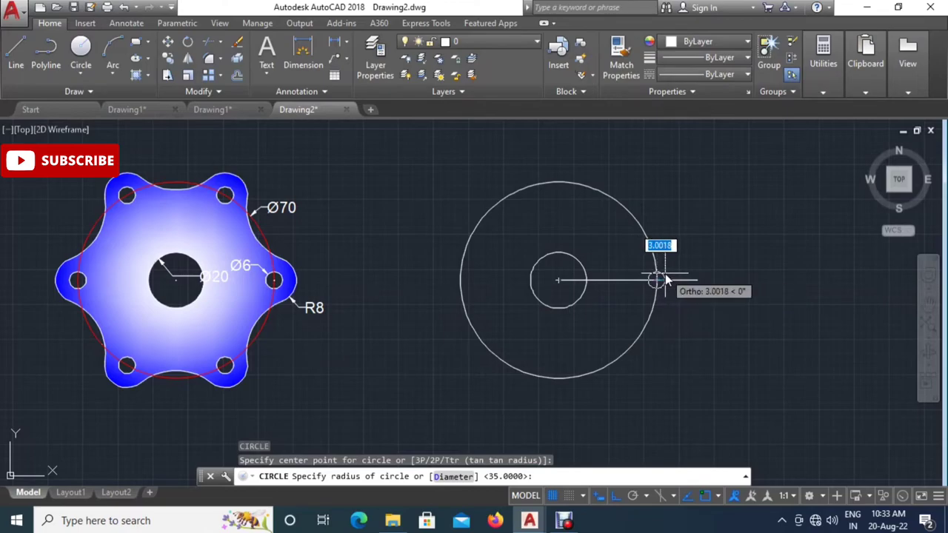
text(3)
key(Return)
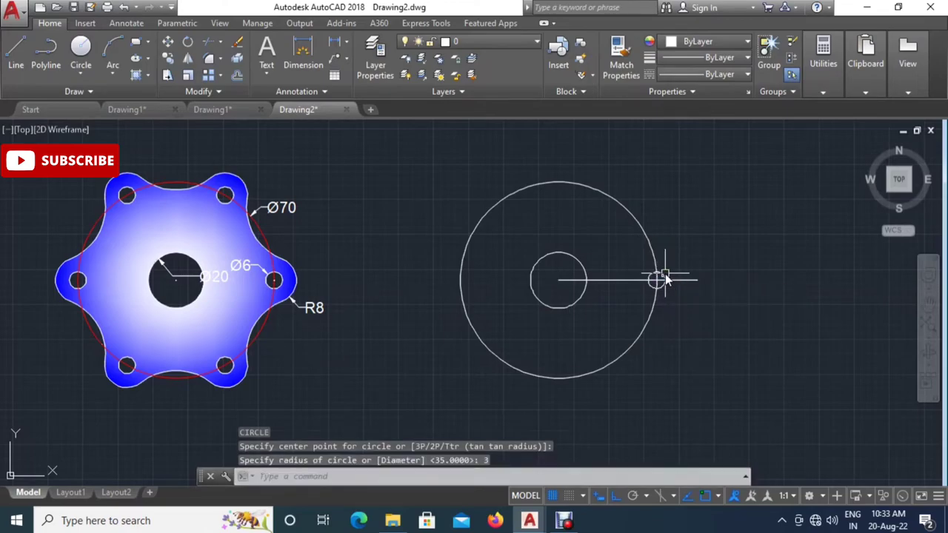
text(c)
key(Return)
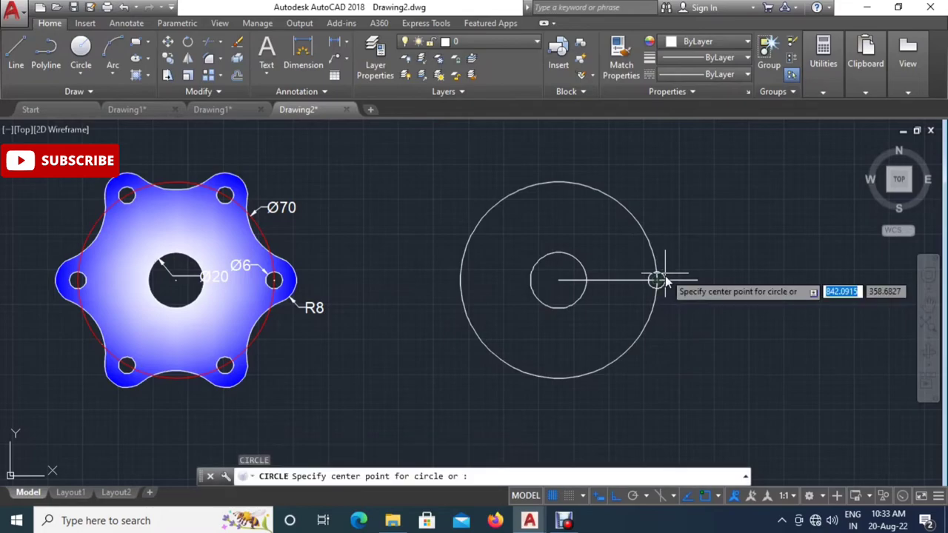
click(656, 280)
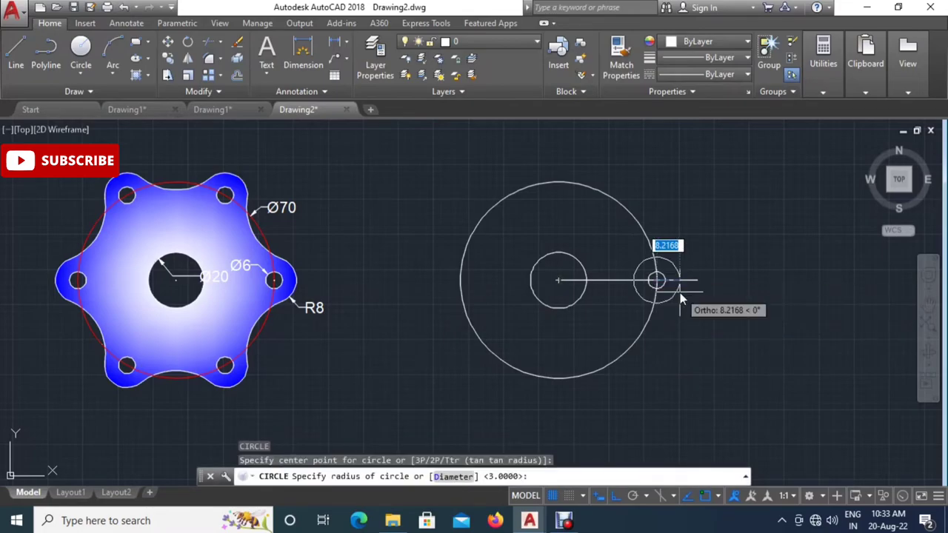
text(8)
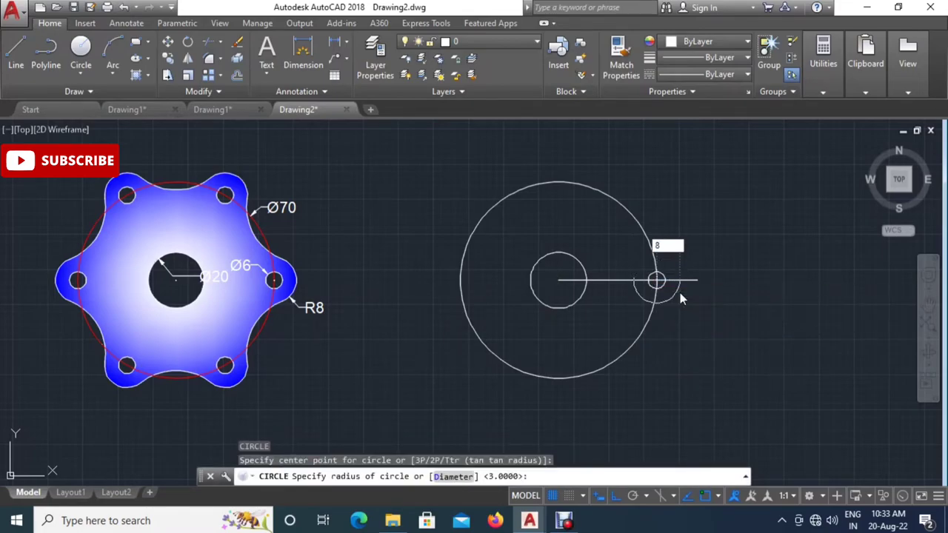
key(Return)
Erase the horizontal guide line.
key(Escape)
click(686, 280)
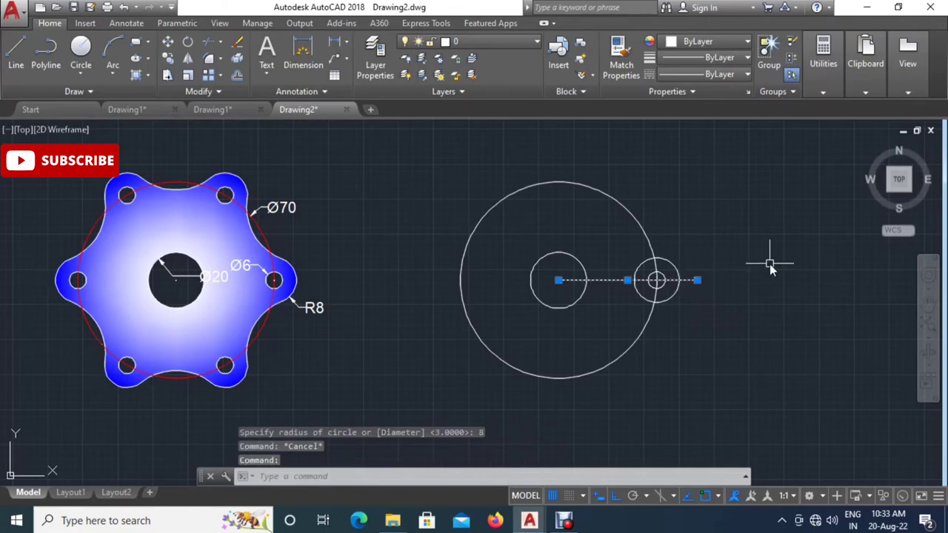
key(Delete)
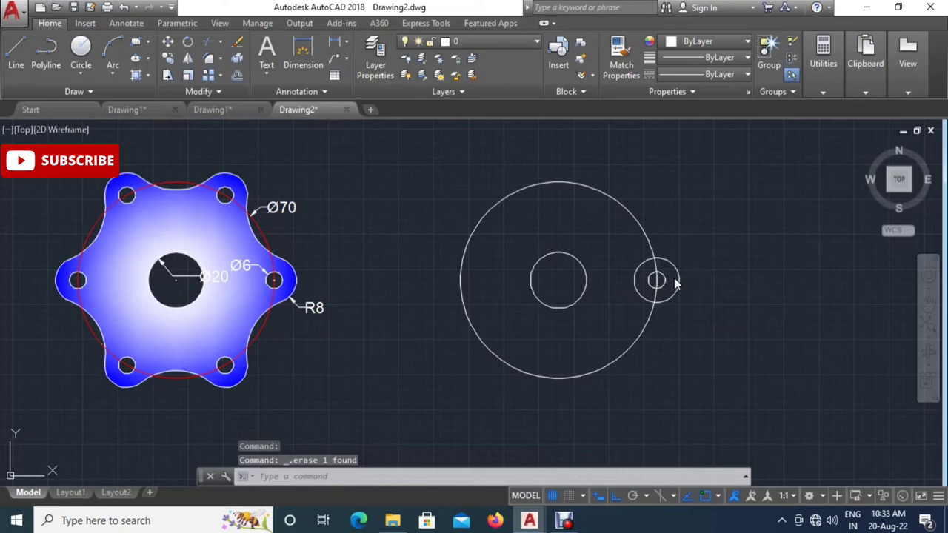
click(675, 255)
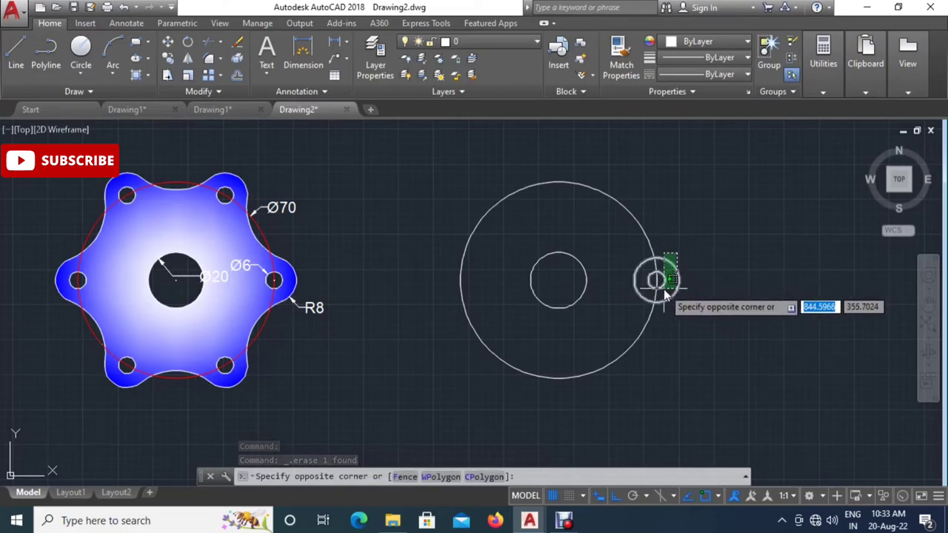
Polar-array the radius-3 and radius-8 circle pair six times around the central hole.
click(663, 289)
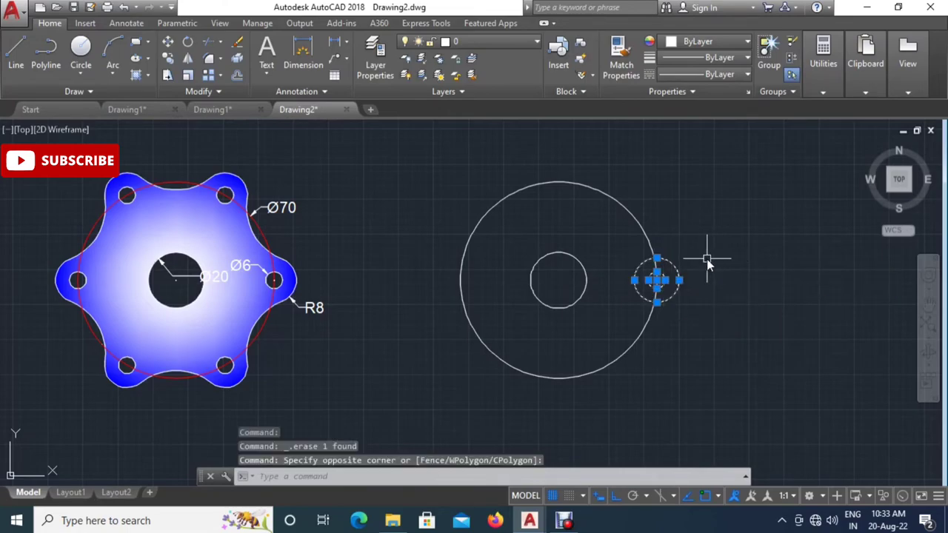
middle_drag(709, 257, 690, 267)
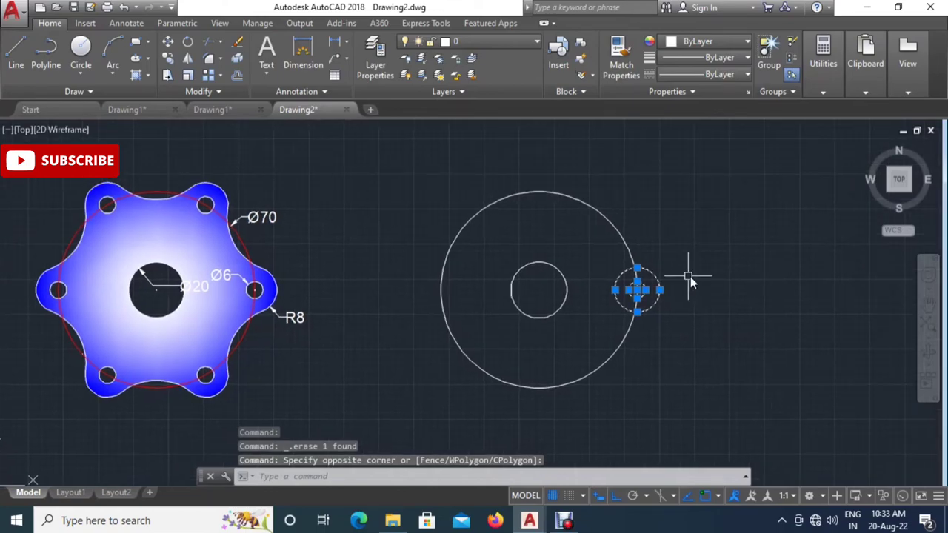
text(c)
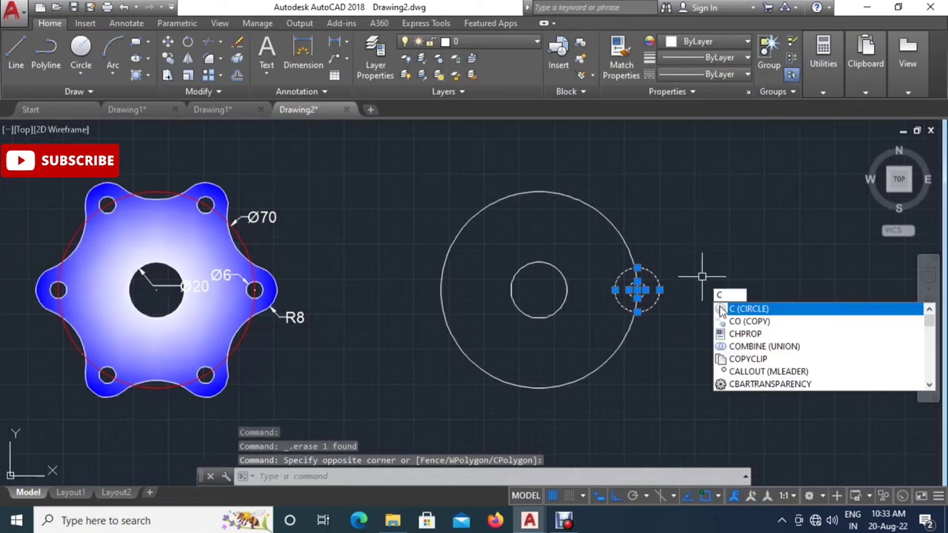
key(BackSpace)
text(A)
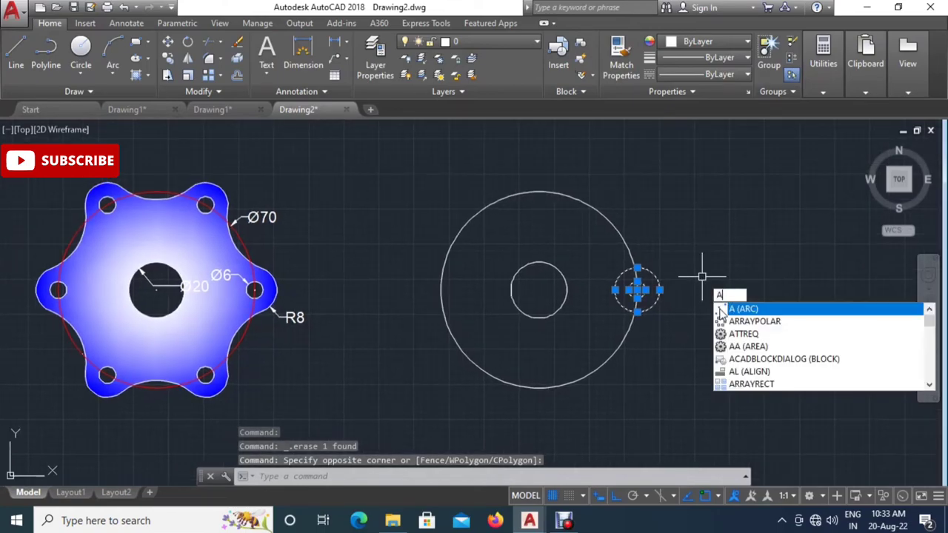
text(RR)
click(755, 324)
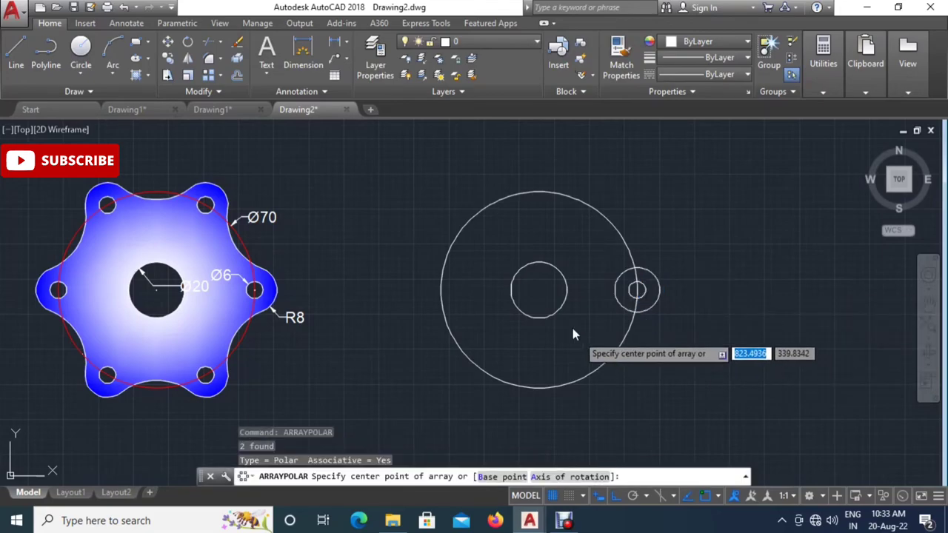
click(539, 291)
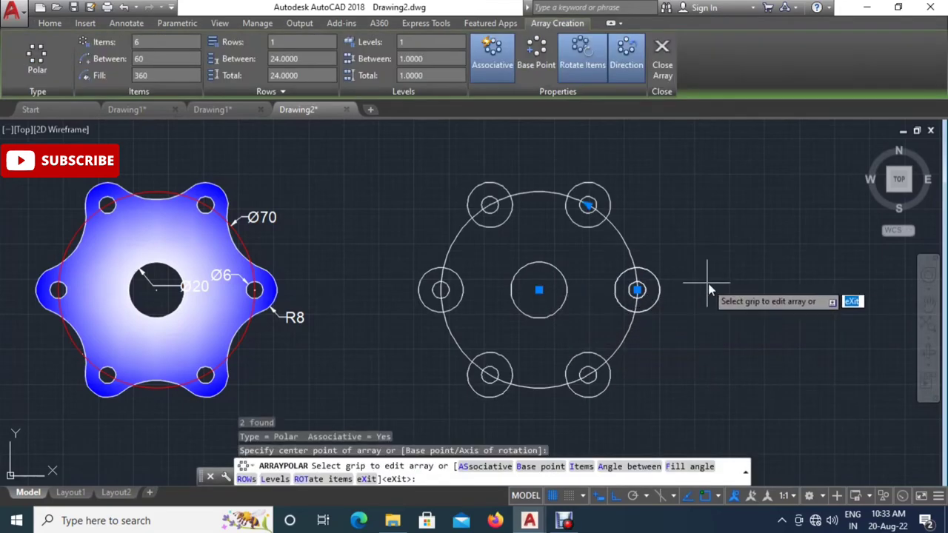
key(Escape)
Explode the polar array into individual circles.
click(660, 287)
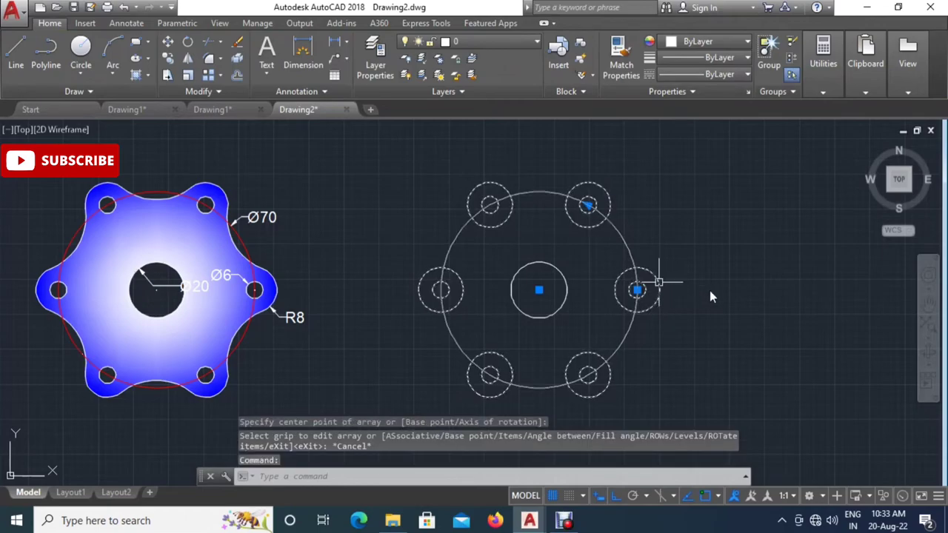
text(ex)
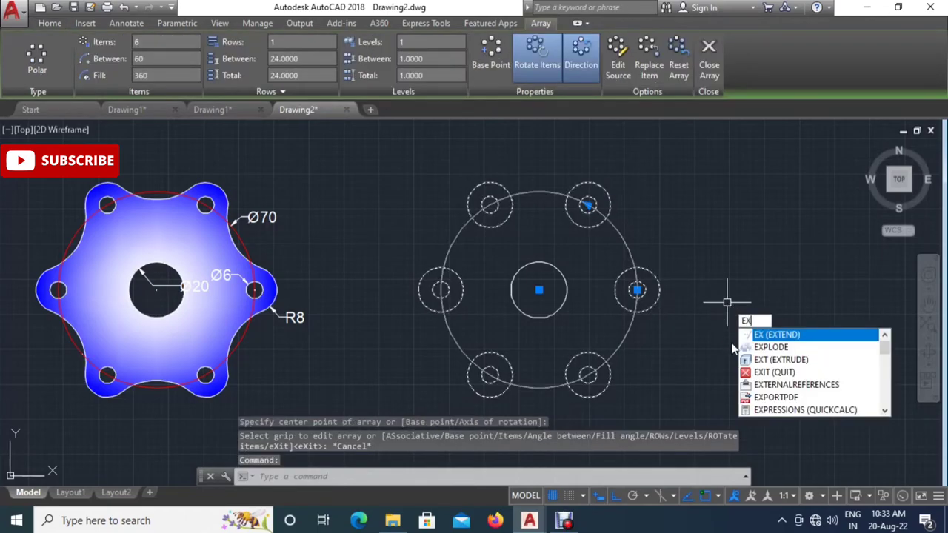
click(782, 350)
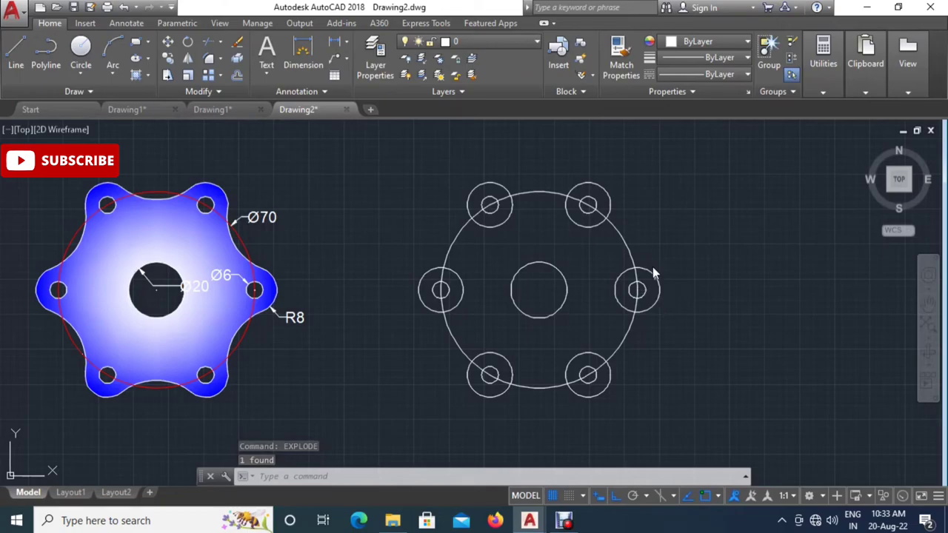
Delete the radius-35 pitch circle.
click(629, 247)
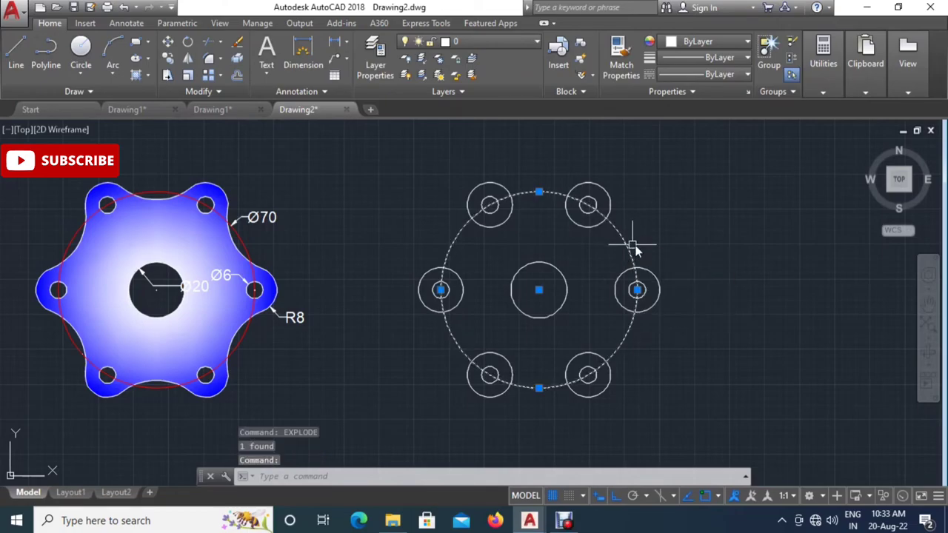
key(Delete)
middle_drag(656, 278, 659, 290)
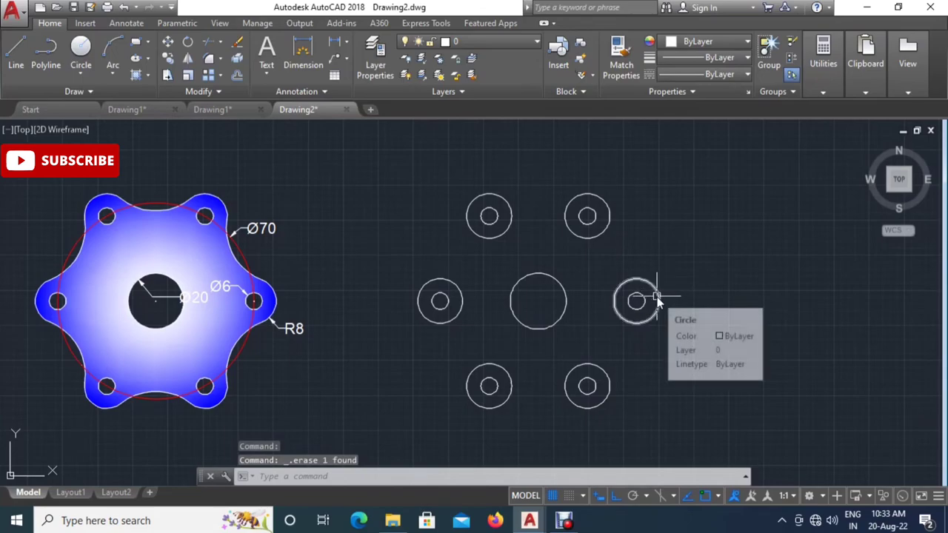
Draw a radius-25 circle tangent to the upper-right and right lobe circles (Ttr).
middle_drag(677, 251, 661, 253)
click(661, 253)
key(Return)
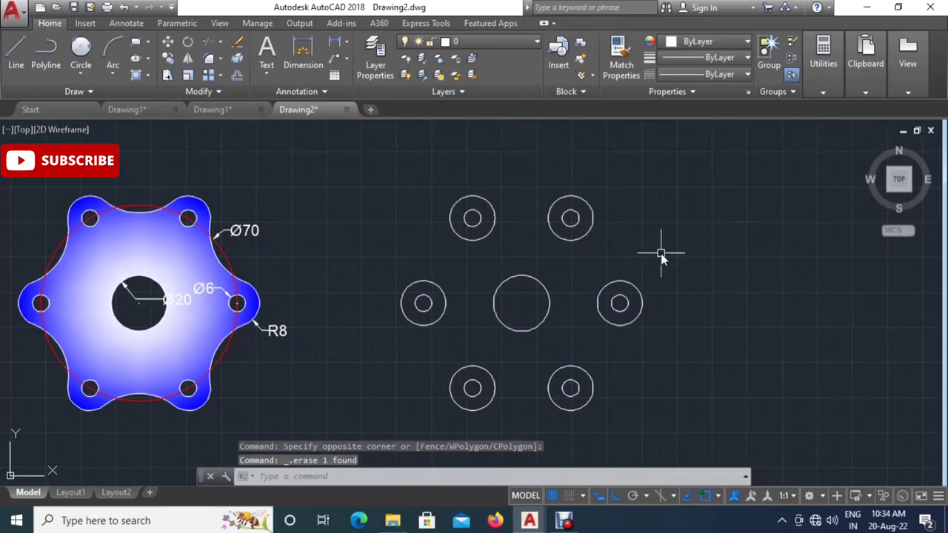
right_click(663, 205)
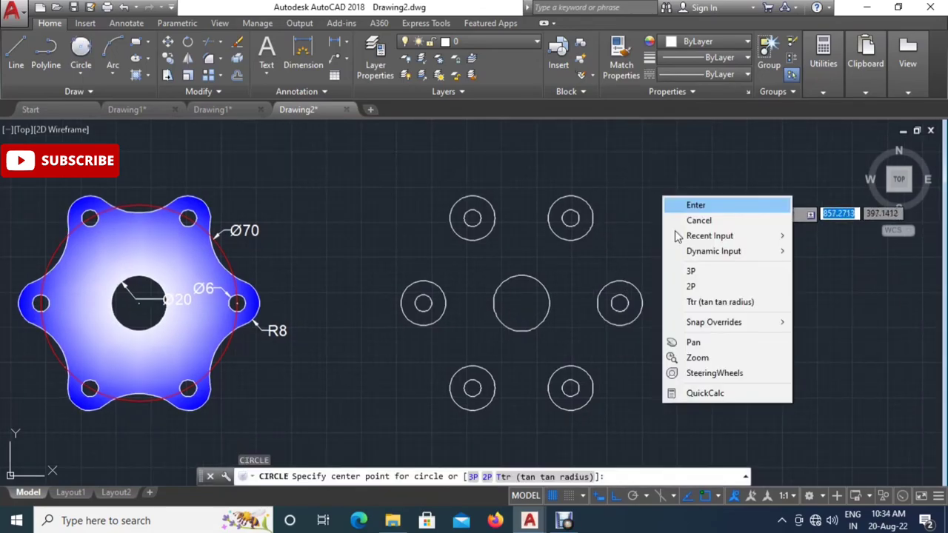
click(714, 302)
click(594, 229)
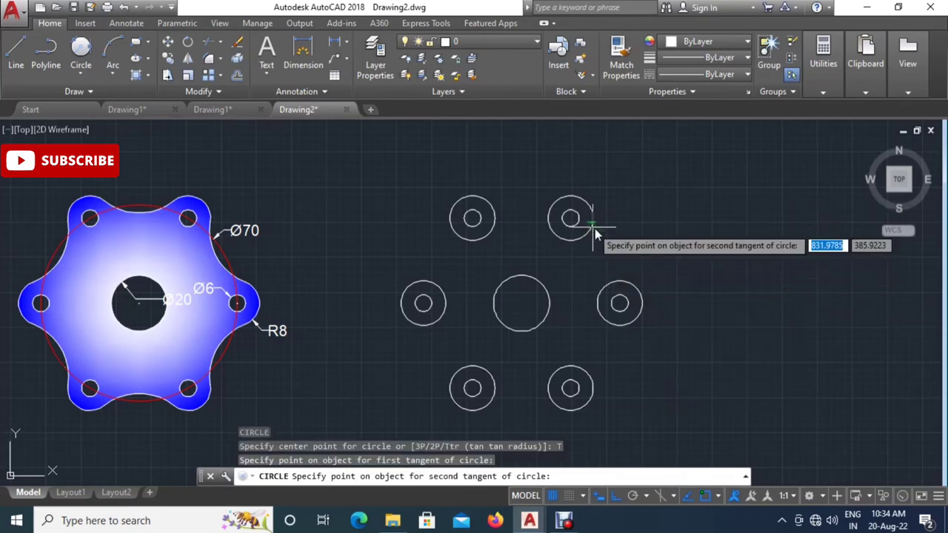
click(617, 281)
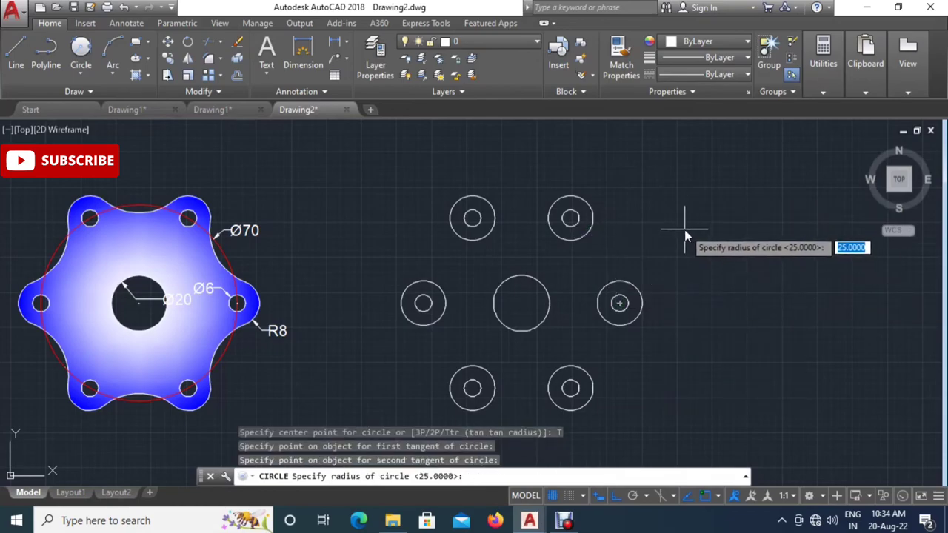
text(25)
key(Return)
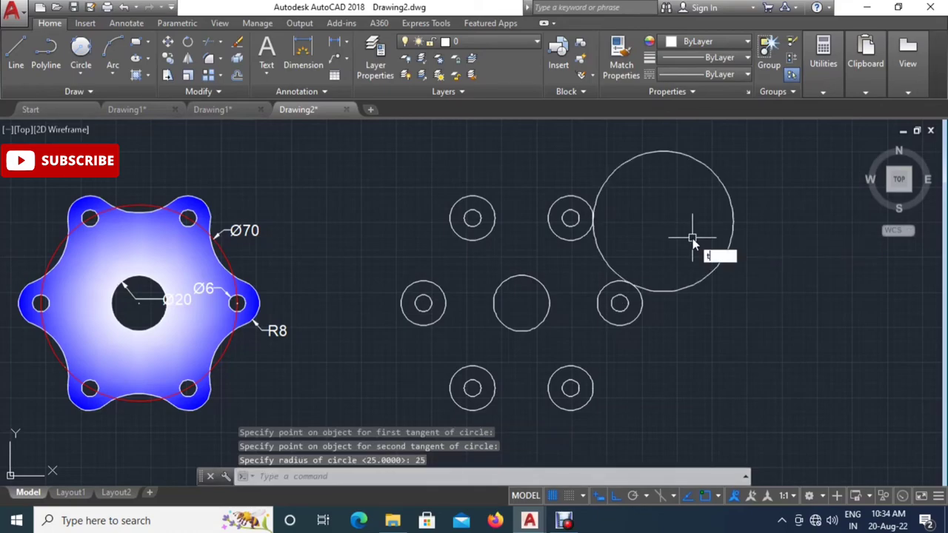
Trim the radius-25 tangent circle down to its inner connecting arc.
key(Return)
key(Return)
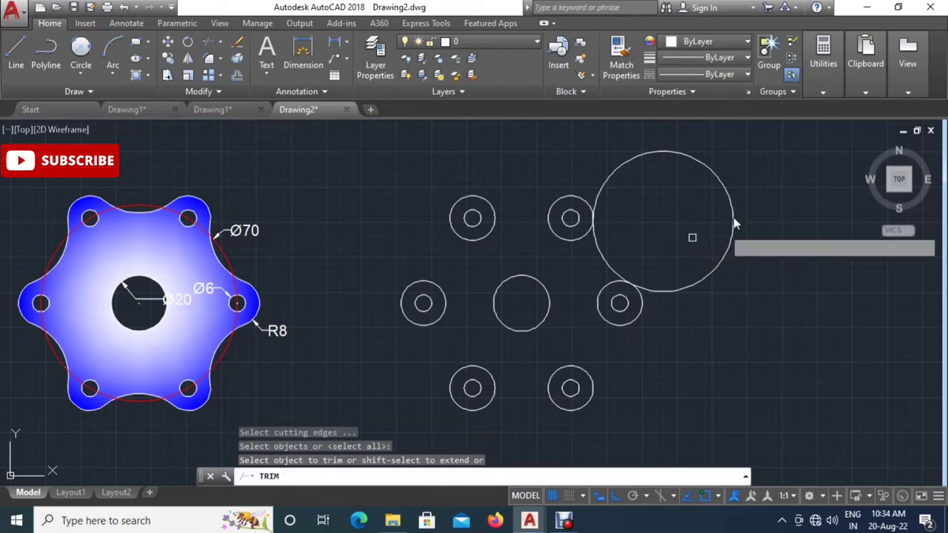
drag(730, 201, 705, 243)
key(Escape)
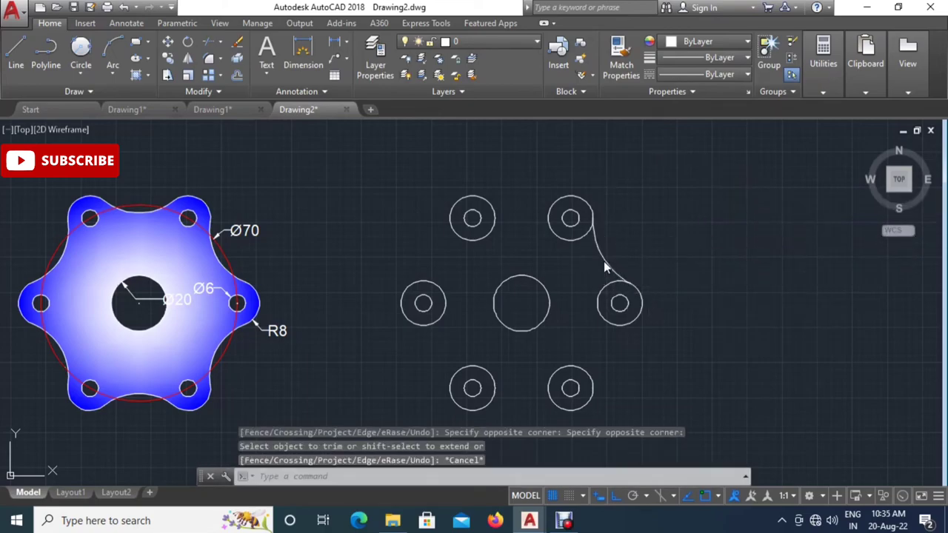
Polar-array the connecting arc six times around the central hole.
click(604, 260)
text(arr)
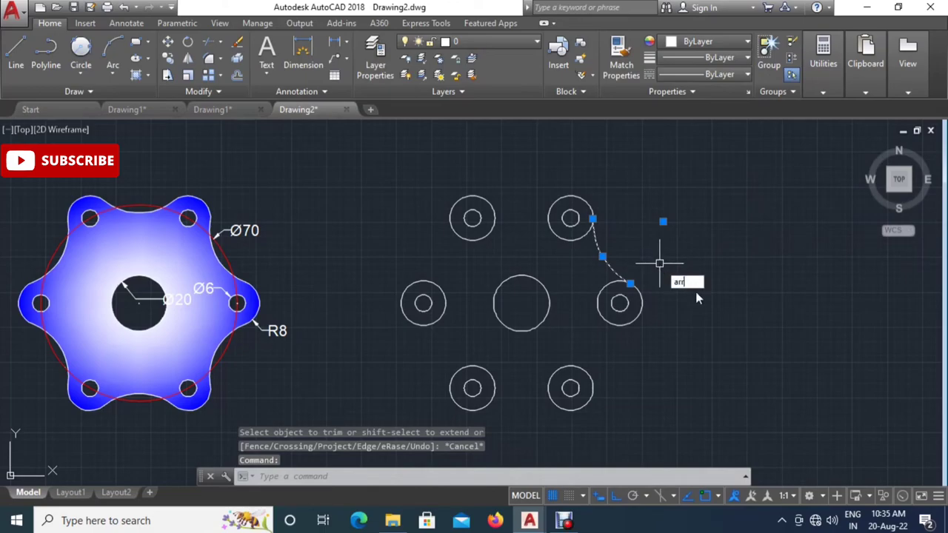
click(707, 307)
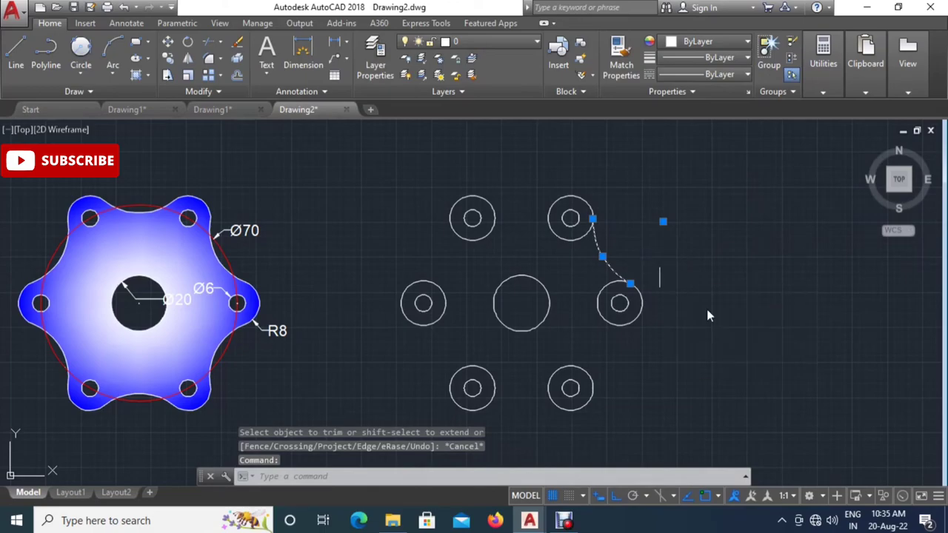
click(522, 305)
key(Escape)
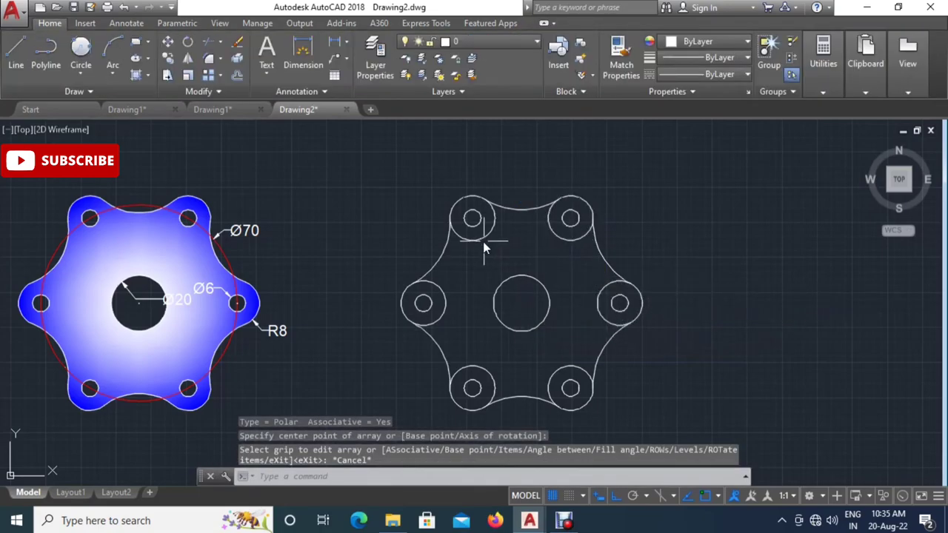
Trim the inner arcs of all six lobe circles, then switch to the Drawing1 drawing.
text(tr)
key(Return)
key(Return)
click(575, 240)
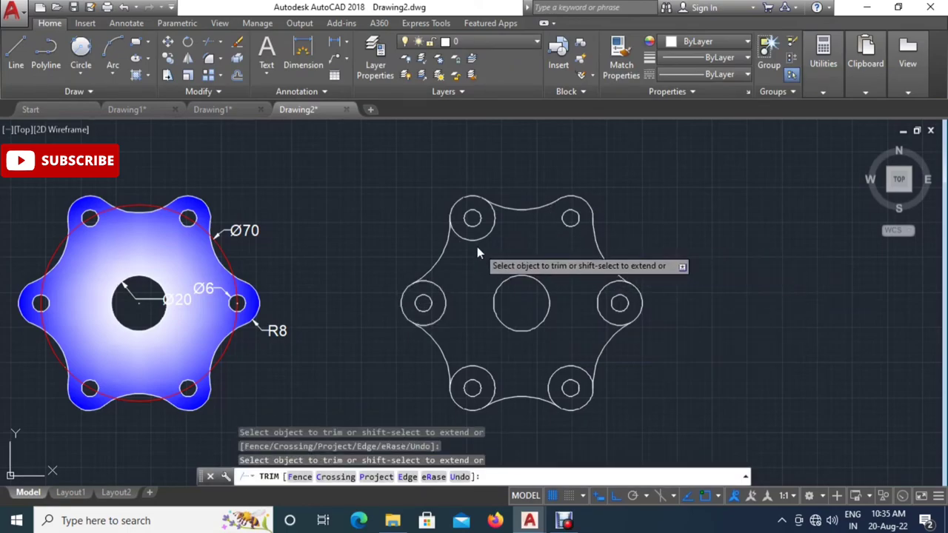
click(474, 241)
click(448, 294)
click(482, 374)
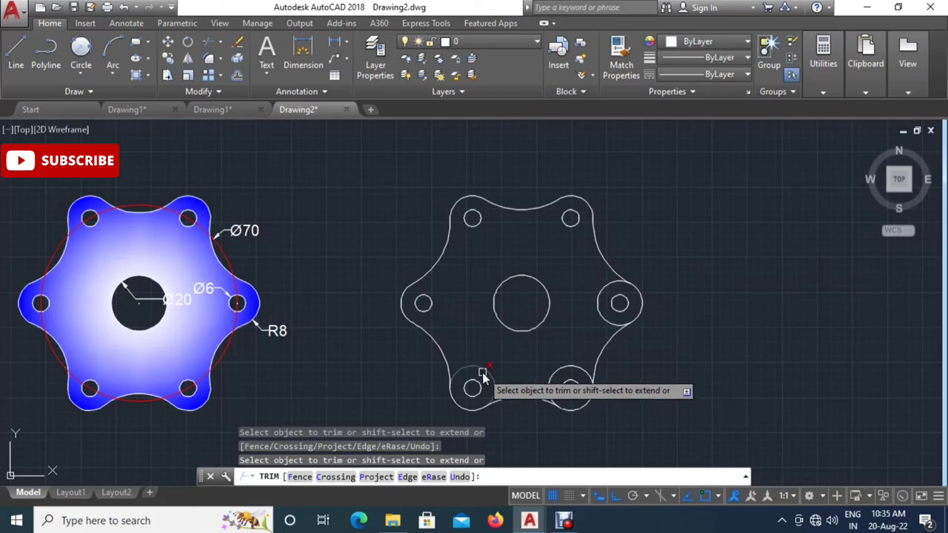
click(570, 366)
click(598, 323)
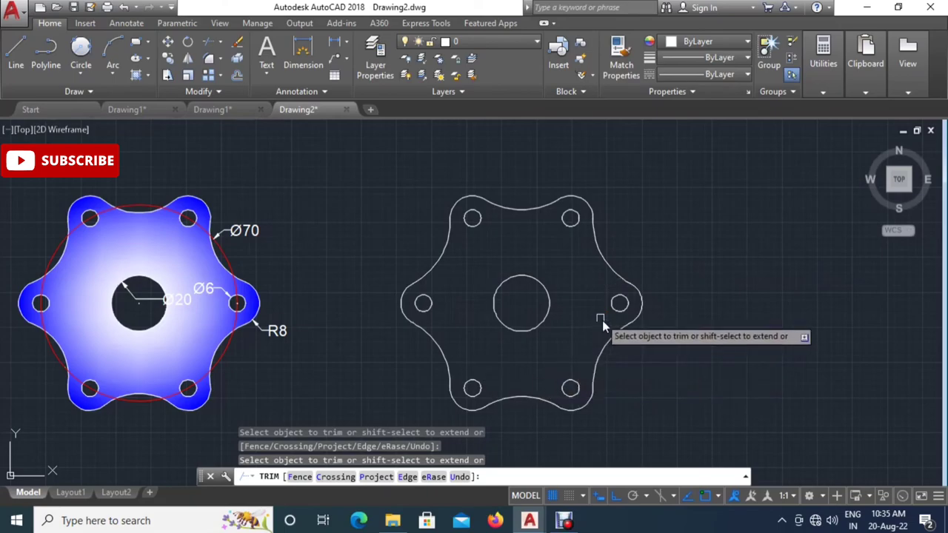
key(Escape)
scroll(689, 287, down, 2)
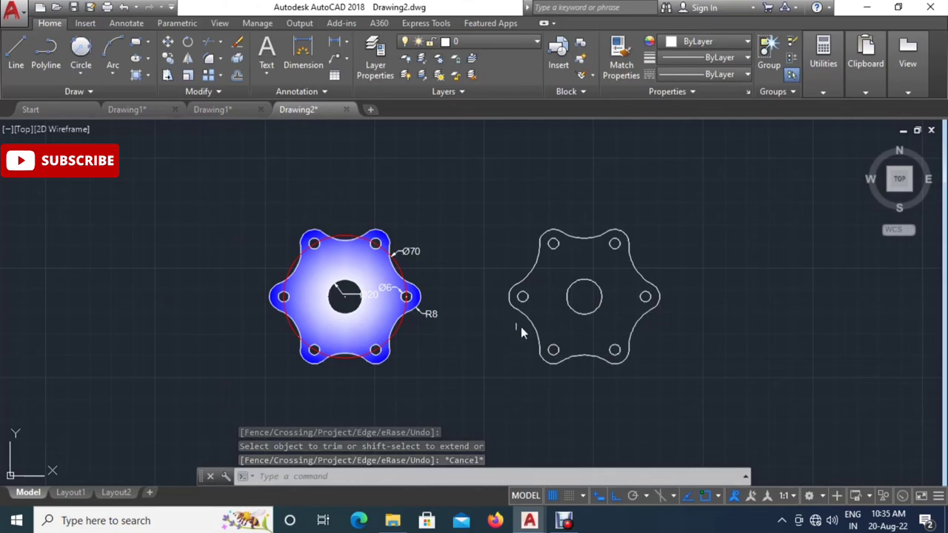
click(145, 111)
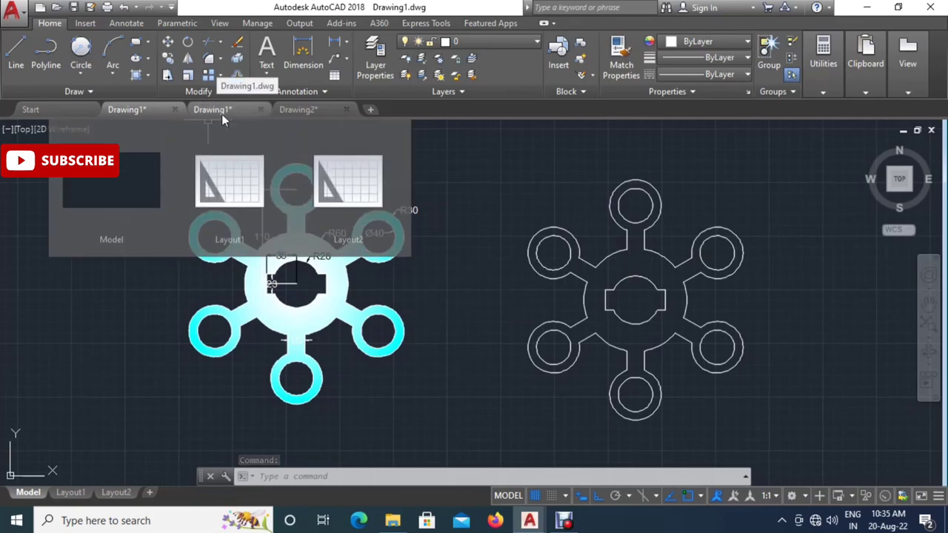
click(221, 114)
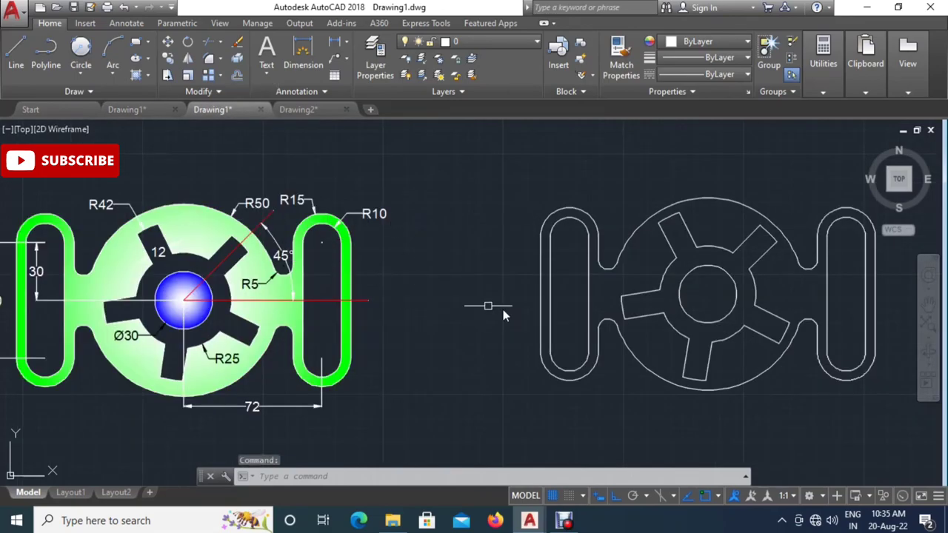
click(311, 113)
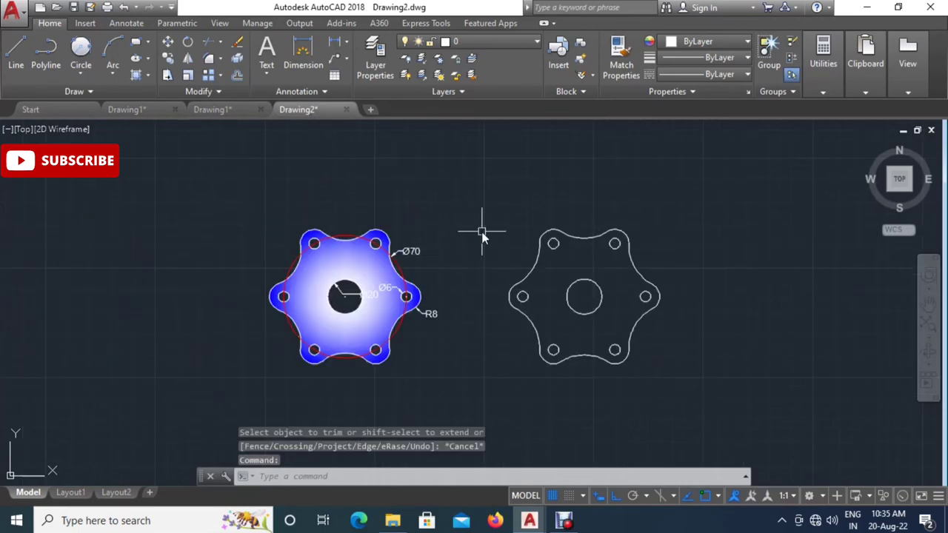
middle_drag(459, 259, 445, 261)
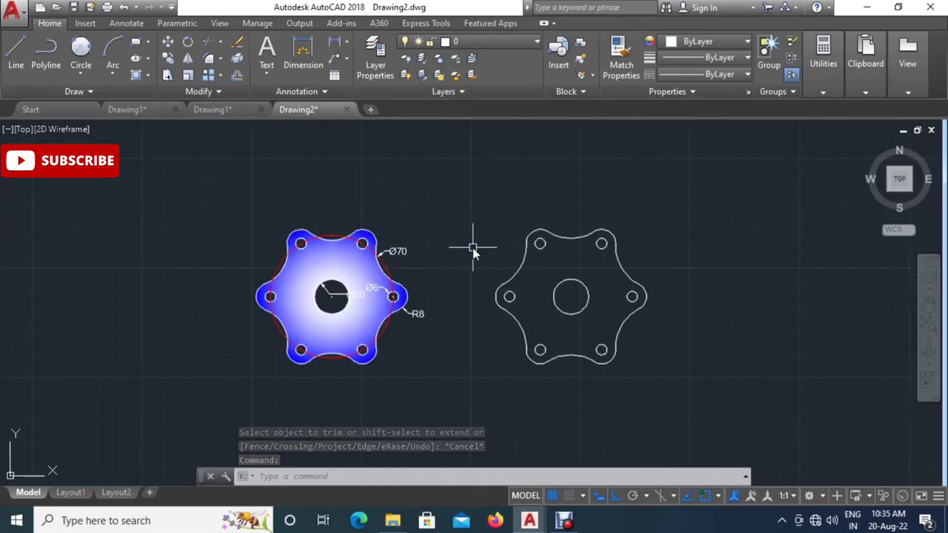